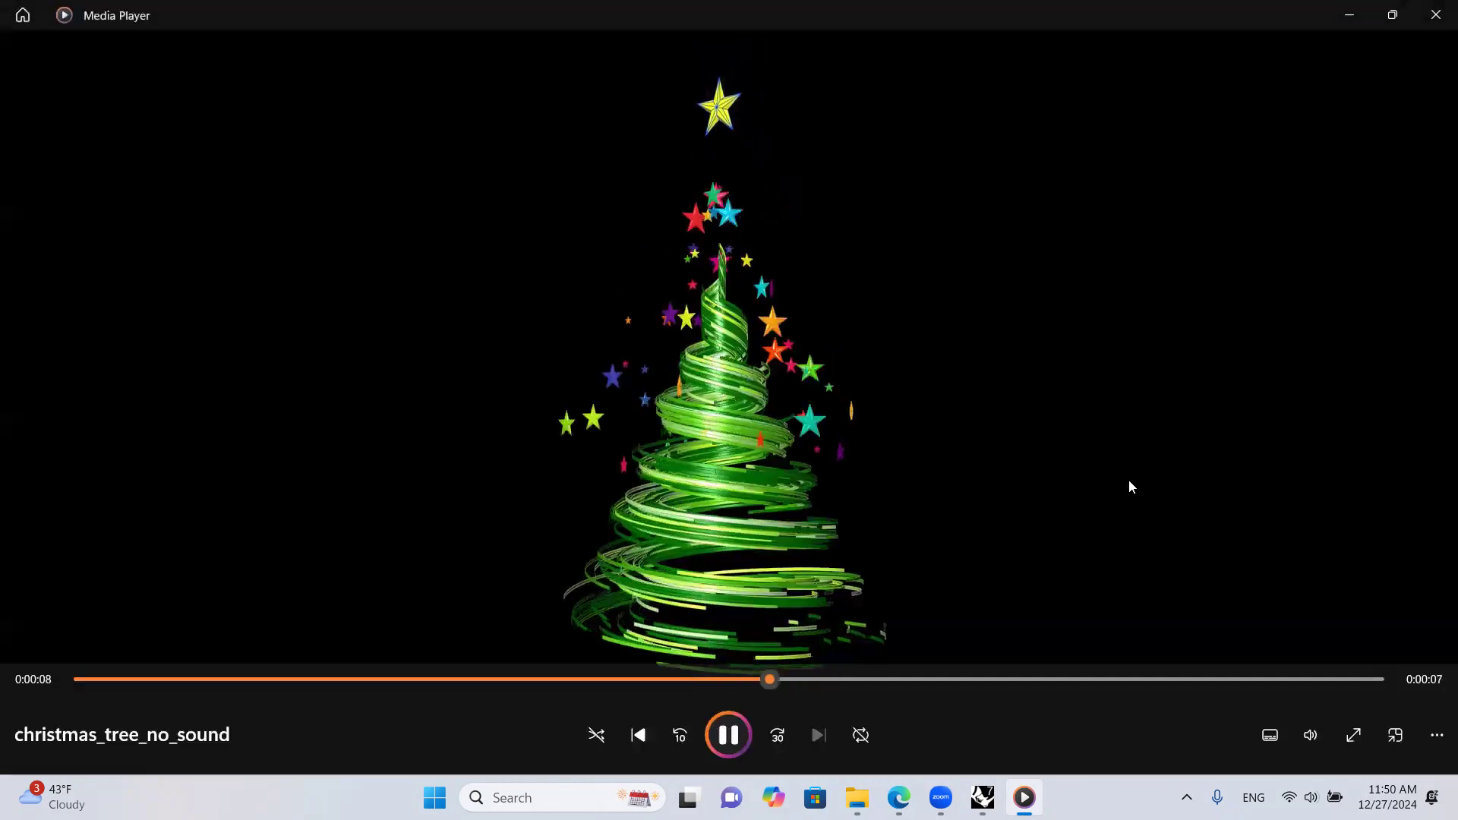
Step: Close the christmas_tree_no_sound video and minimise the christmas tree folder window to return to Rhino and Grasshopper
{"action": "left_click", "coordinate": [861, 352]}
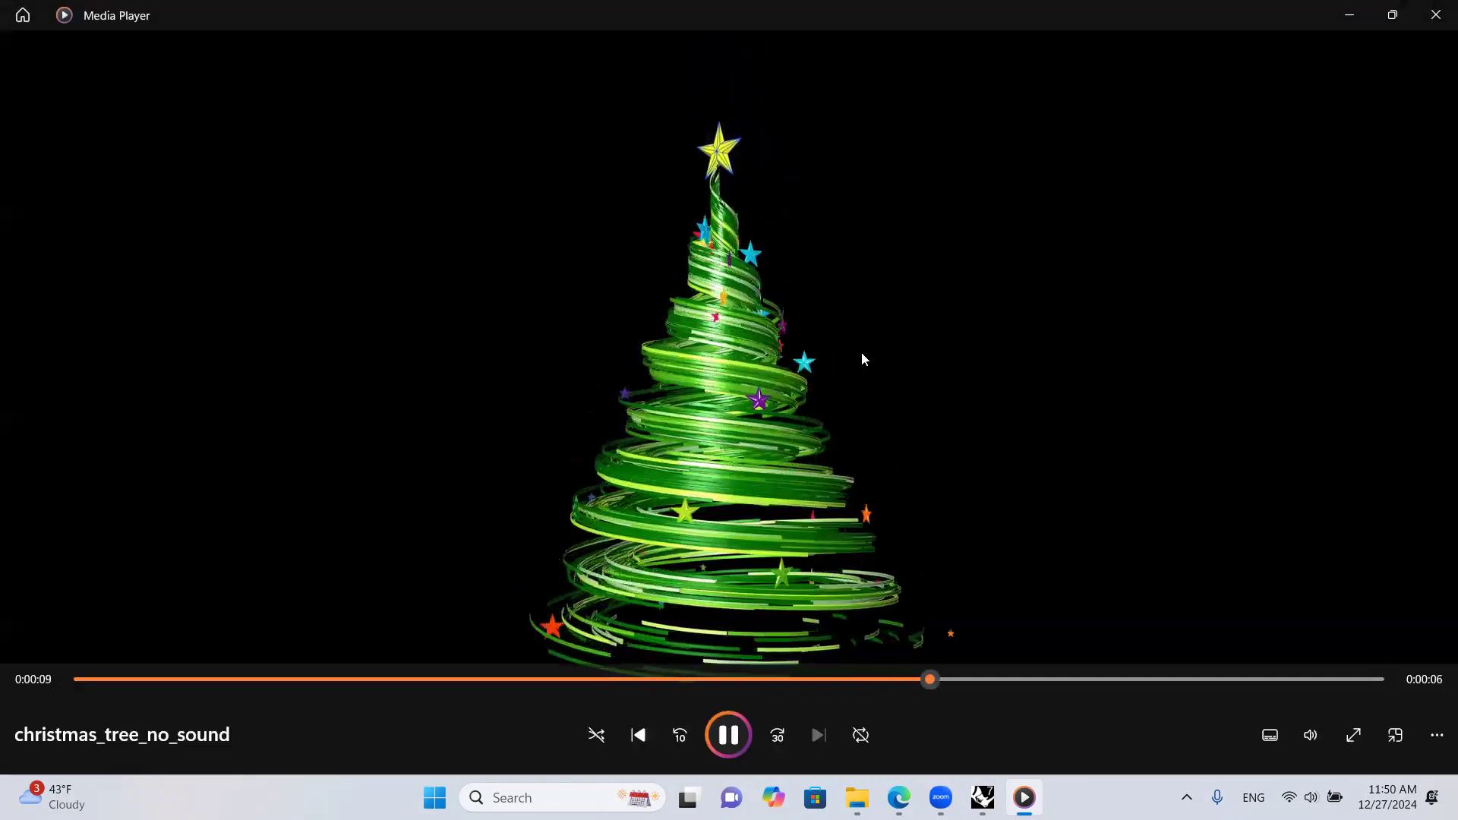
{"action": "left_click", "coordinate": [1434, 15]}
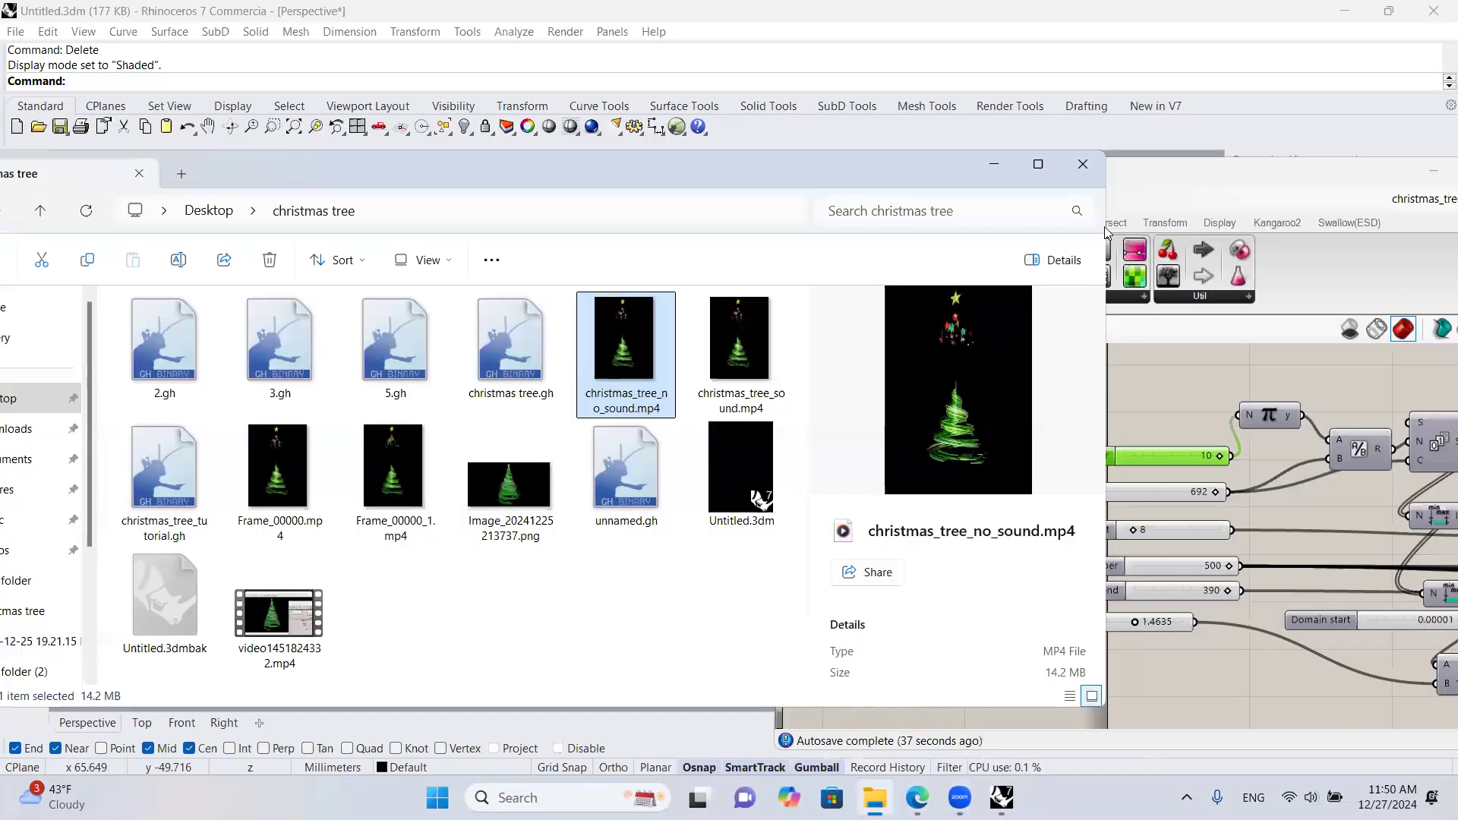
{"action": "left_click", "coordinate": [1006, 167]}
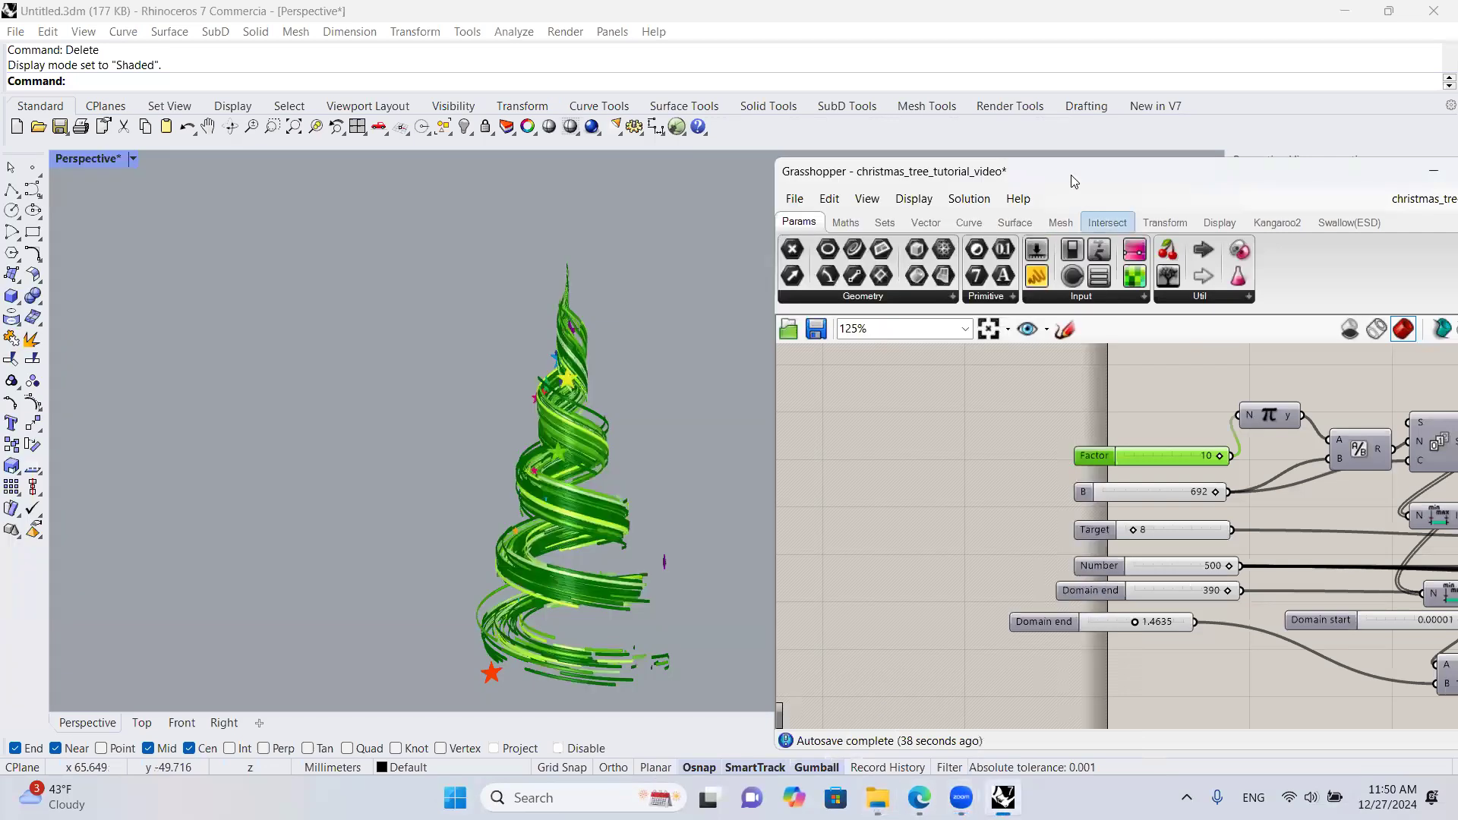
Step: Move the Grasshopper window further over the viewport and left-align the six input sliders at the start of the definition
{"action": "left_click_drag", "start_coordinate": [1071, 174], "coordinate": [1008, 157]}
{"action": "scroll", "coordinate": [948, 358], "scroll_direction": "down", "scroll_amount": 4}
{"action": "scroll", "coordinate": [919, 474], "scroll_direction": "down", "scroll_amount": 5}
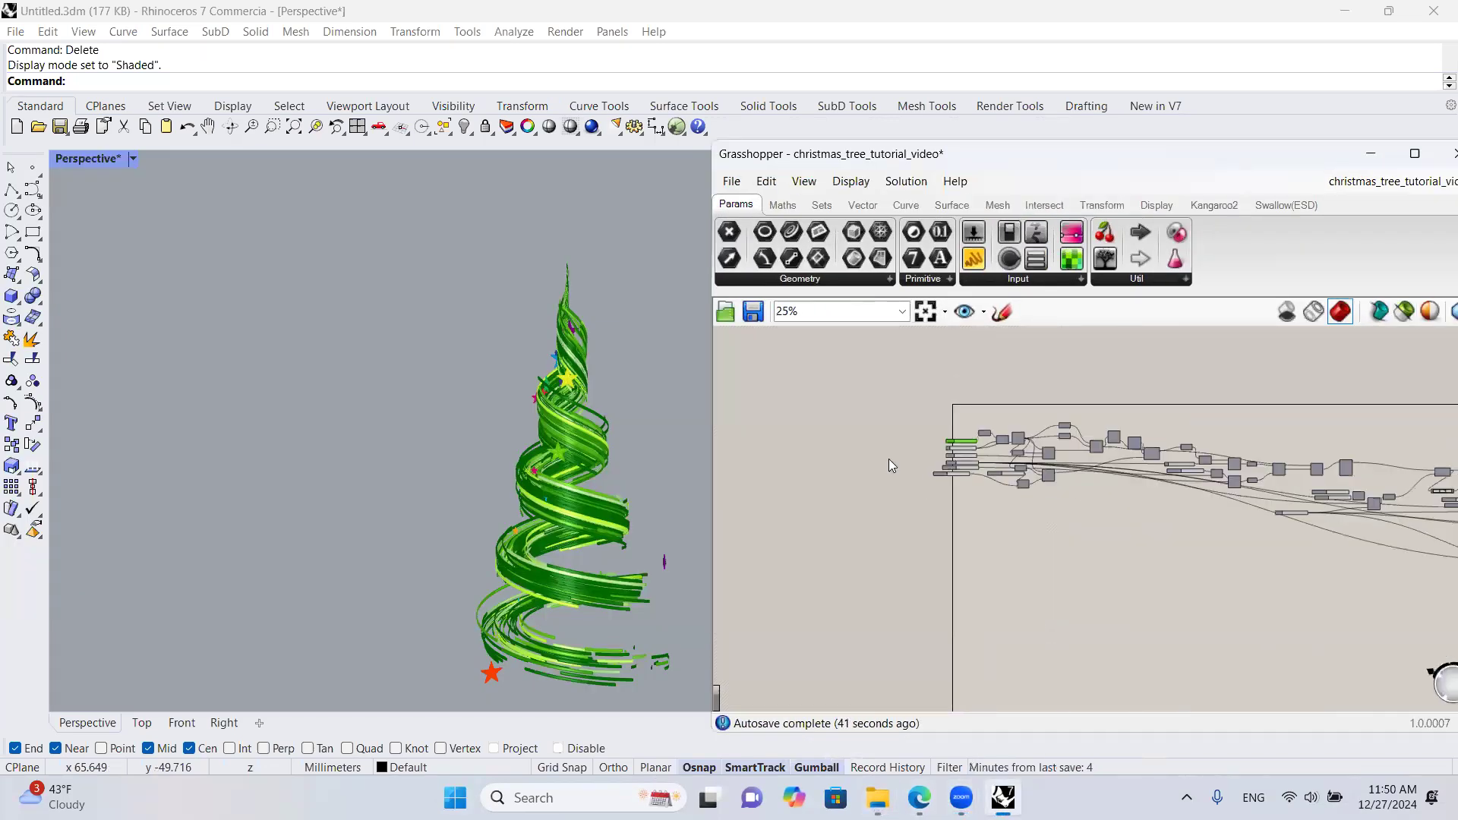
{"action": "scroll", "coordinate": [928, 452], "scroll_direction": "up", "scroll_amount": 7}
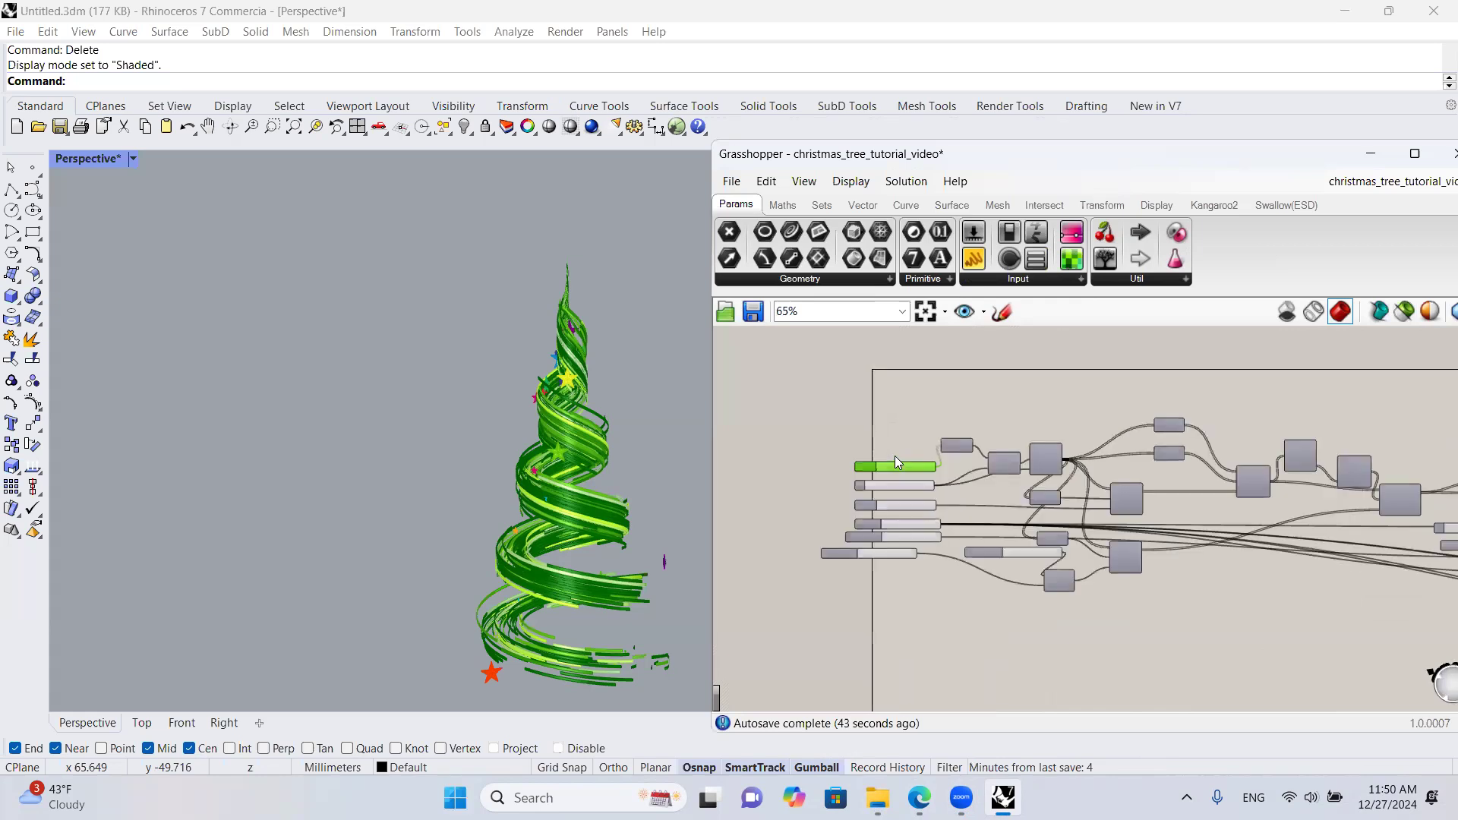
{"action": "scroll", "coordinate": [1016, 403], "scroll_direction": "up", "scroll_amount": 3}
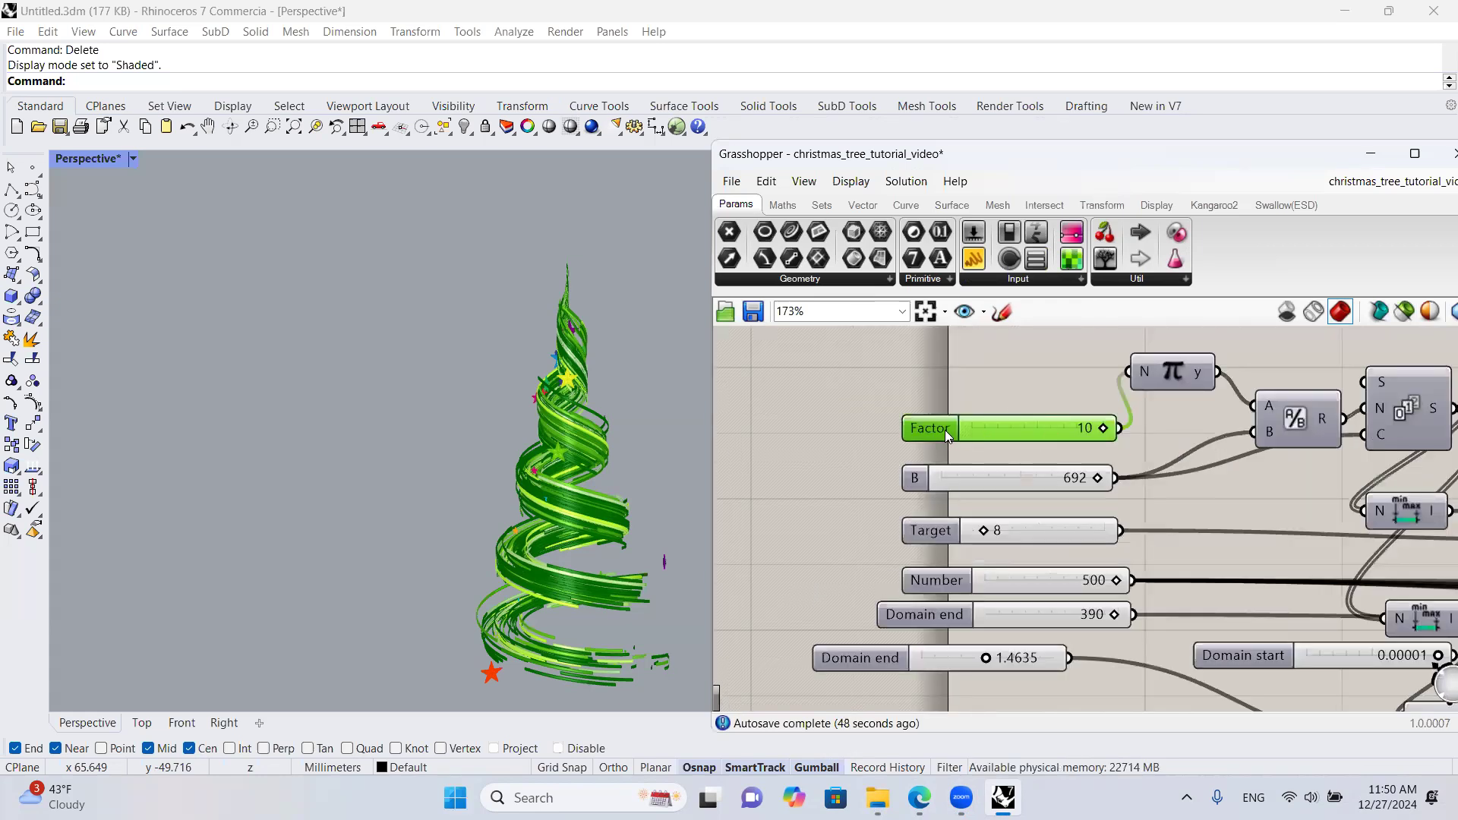
{"action": "scroll", "coordinate": [972, 377], "scroll_direction": "down", "scroll_amount": 3}
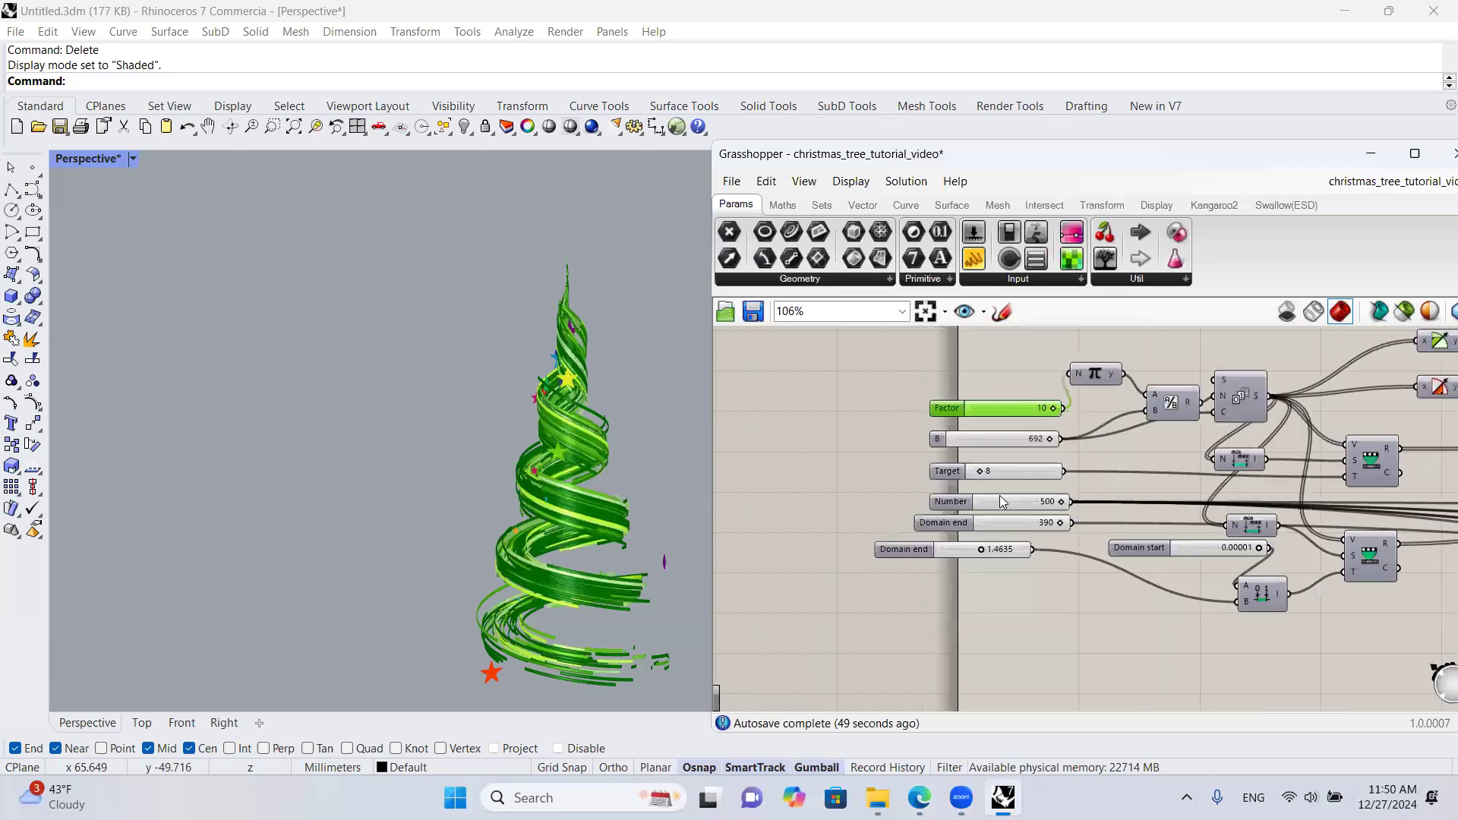
{"action": "left_click_drag", "start_coordinate": [918, 329], "coordinate": [1021, 564]}
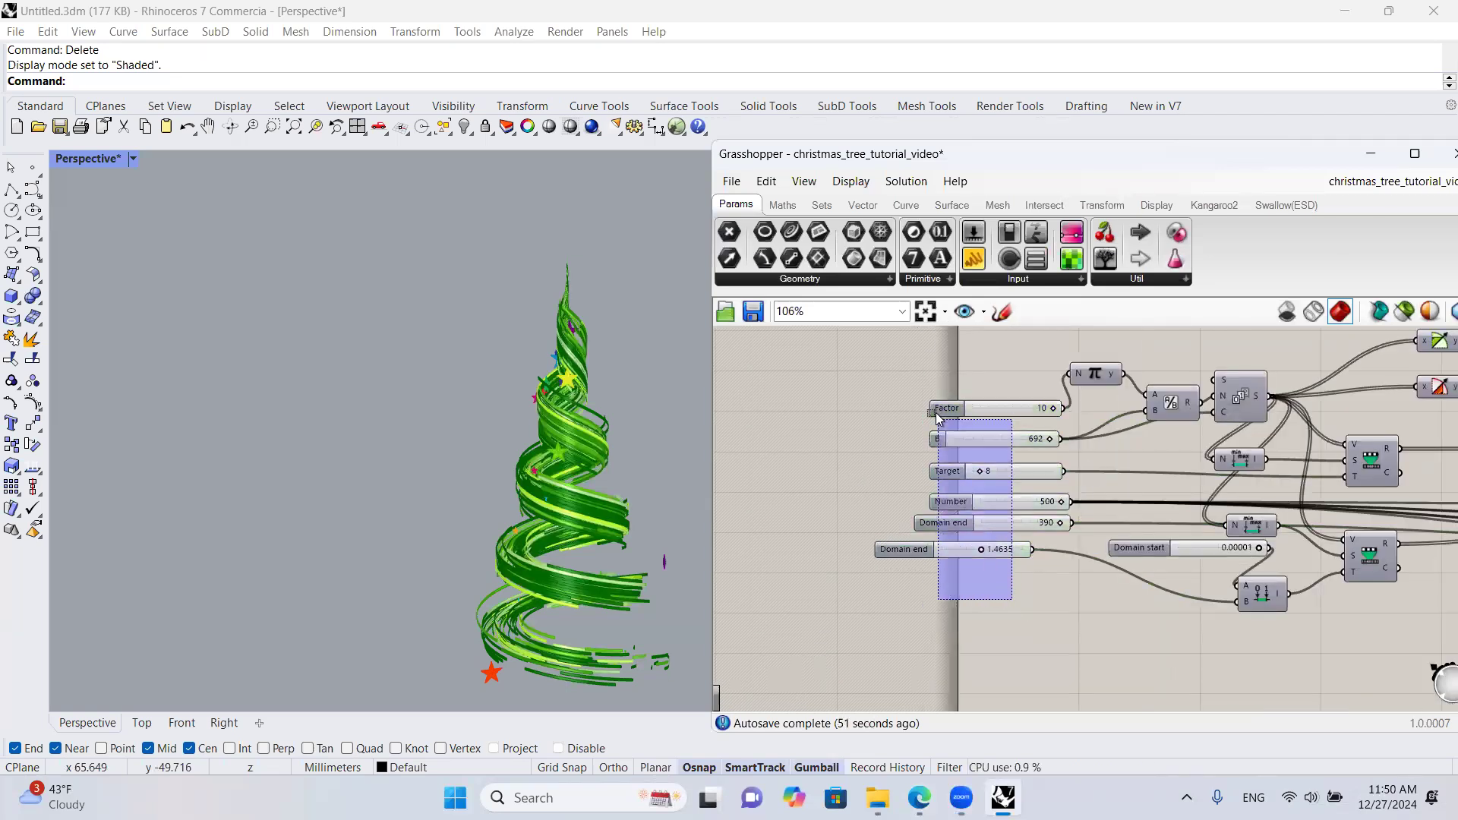
{"action": "left_click", "coordinate": [963, 387]}
{"action": "left_click", "coordinate": [947, 367]}
Step: Raise the Factor slider's maximum to 18 and set its value to 18
{"action": "double_click", "coordinate": [900, 409]}
{"action": "double_click", "coordinate": [959, 454]}
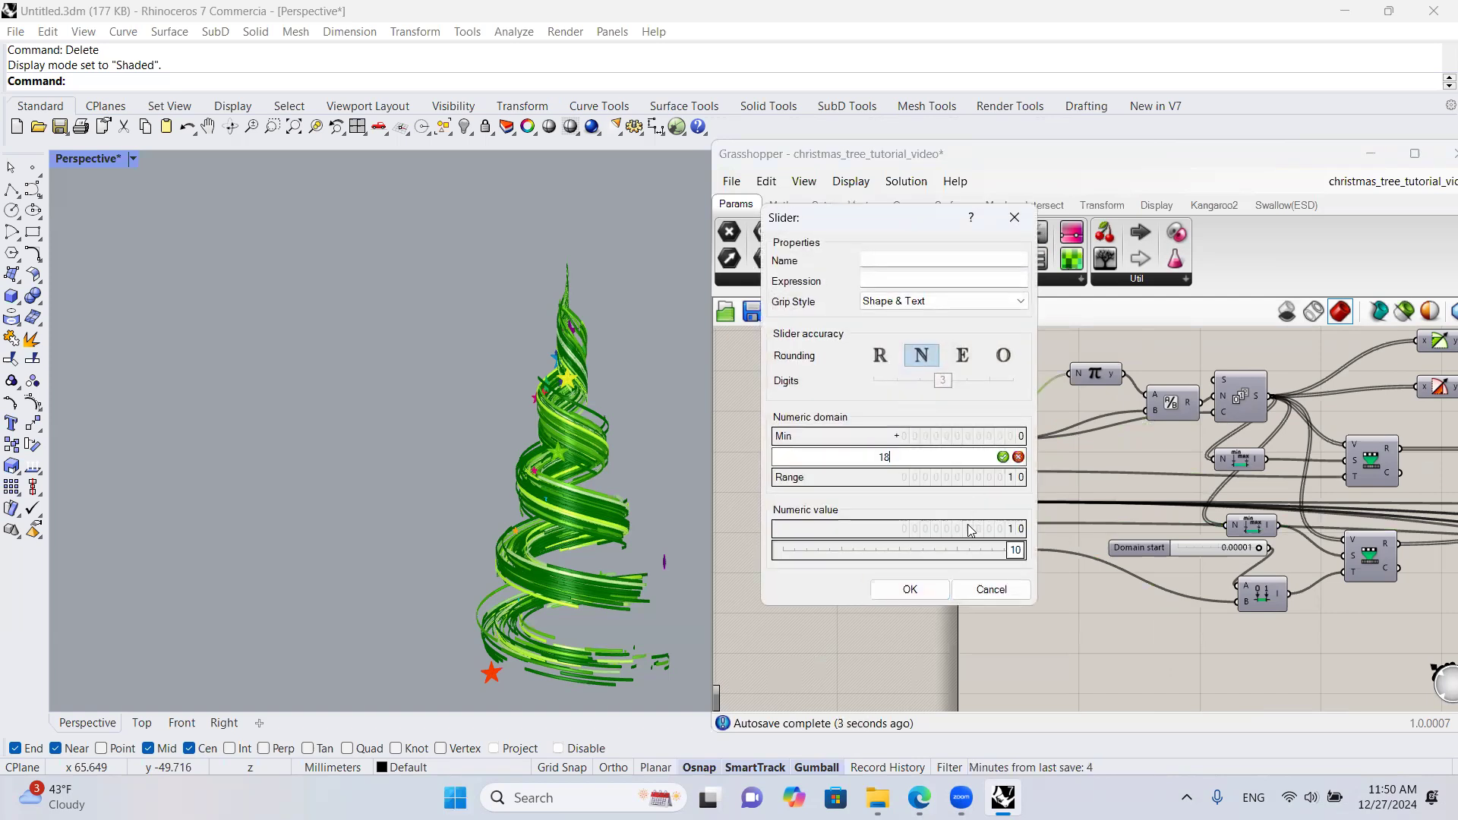
{"action": "left_click", "coordinate": [927, 590]}
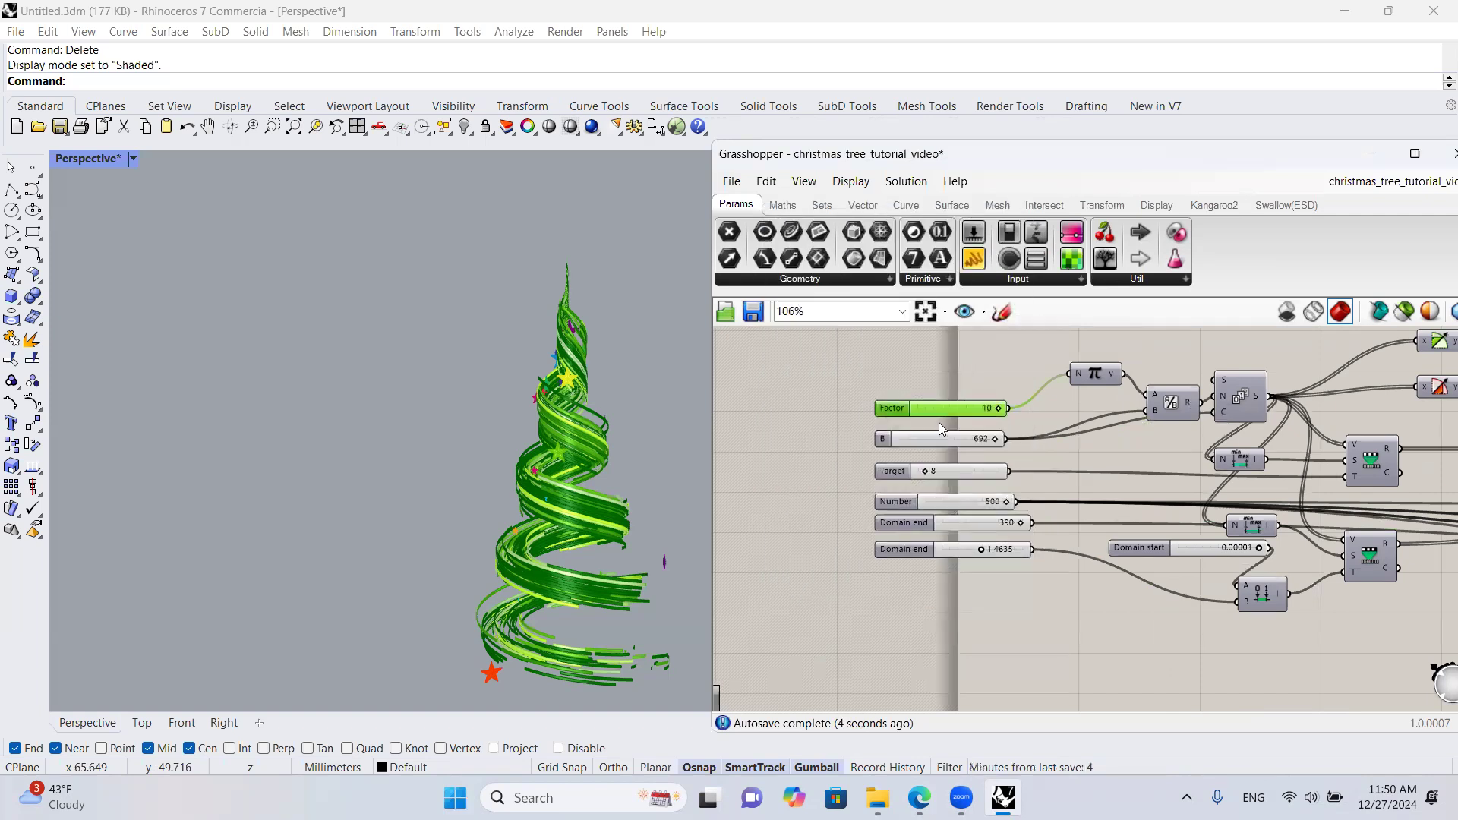
{"action": "scroll", "coordinate": [939, 422], "scroll_direction": "up", "scroll_amount": 3}
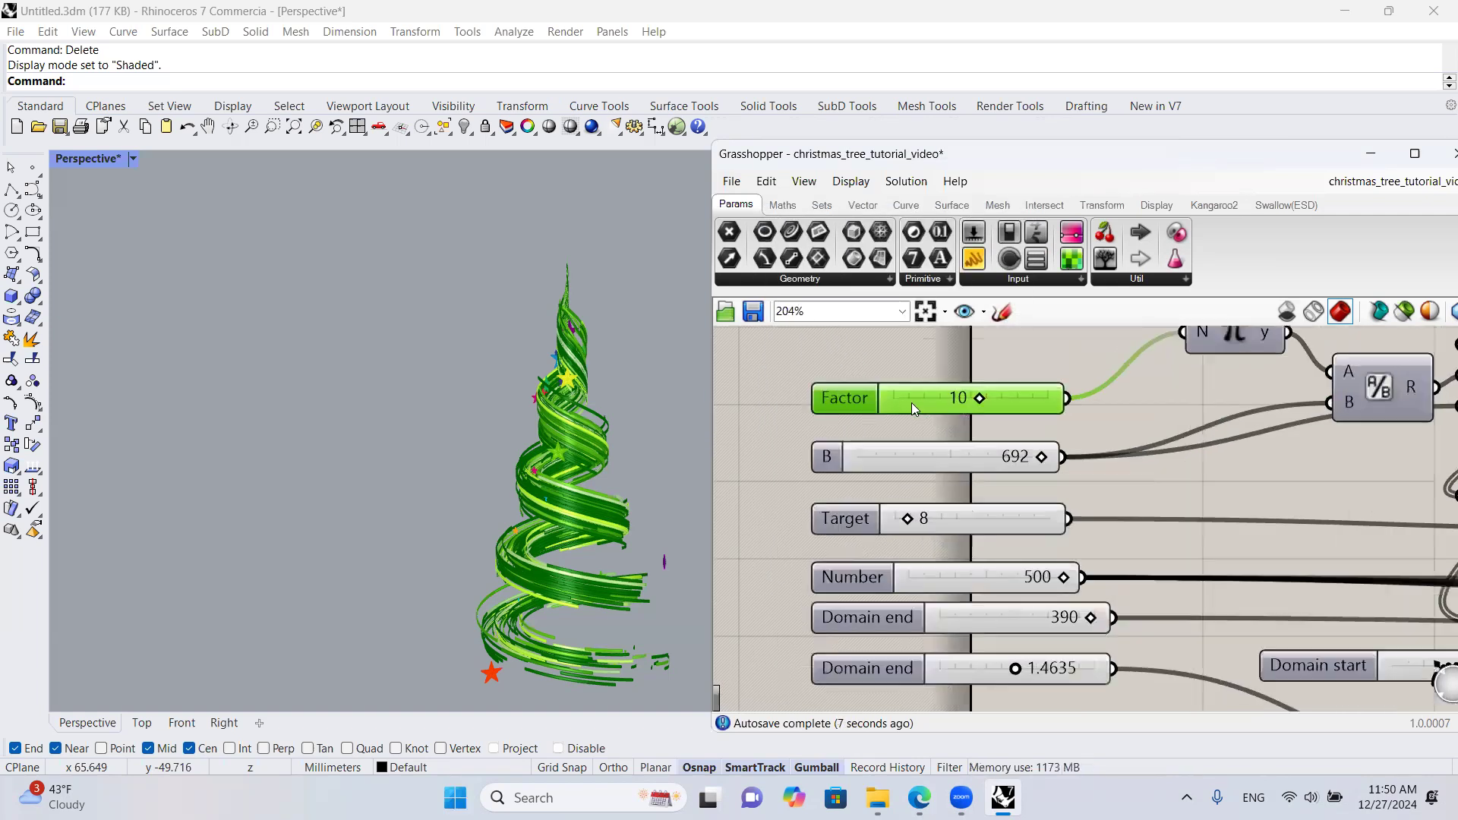
{"action": "double_click", "coordinate": [950, 398]}
{"action": "type", "text": "18"}
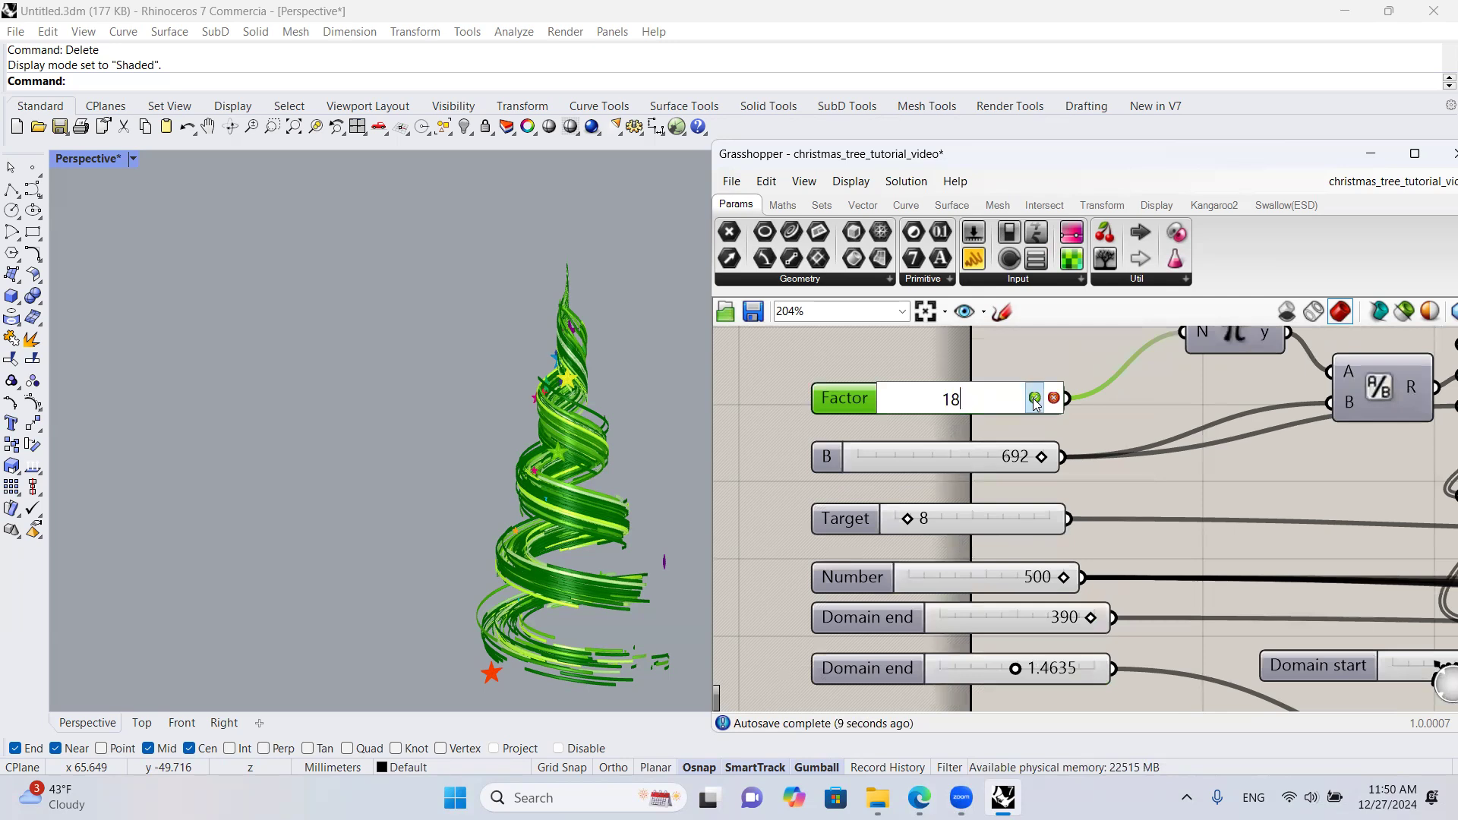
{"action": "key", "text": "Return"}
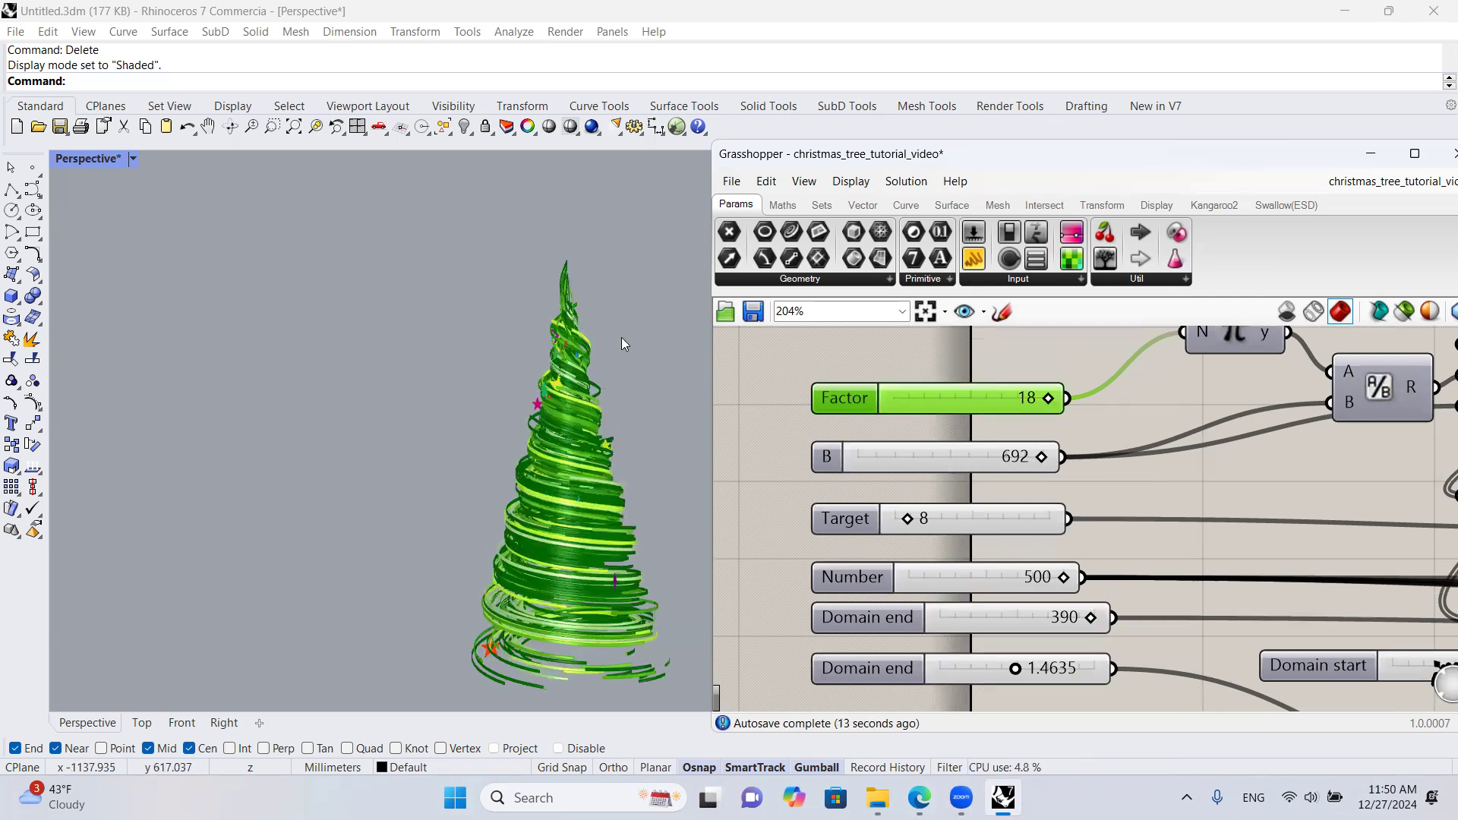
Step: Raise the B slider's maximum to 1500 and set its value to 1500
{"action": "scroll", "coordinate": [558, 304], "scroll_direction": "up", "scroll_amount": 5}
{"action": "scroll", "coordinate": [582, 286], "scroll_direction": "down", "scroll_amount": 5}
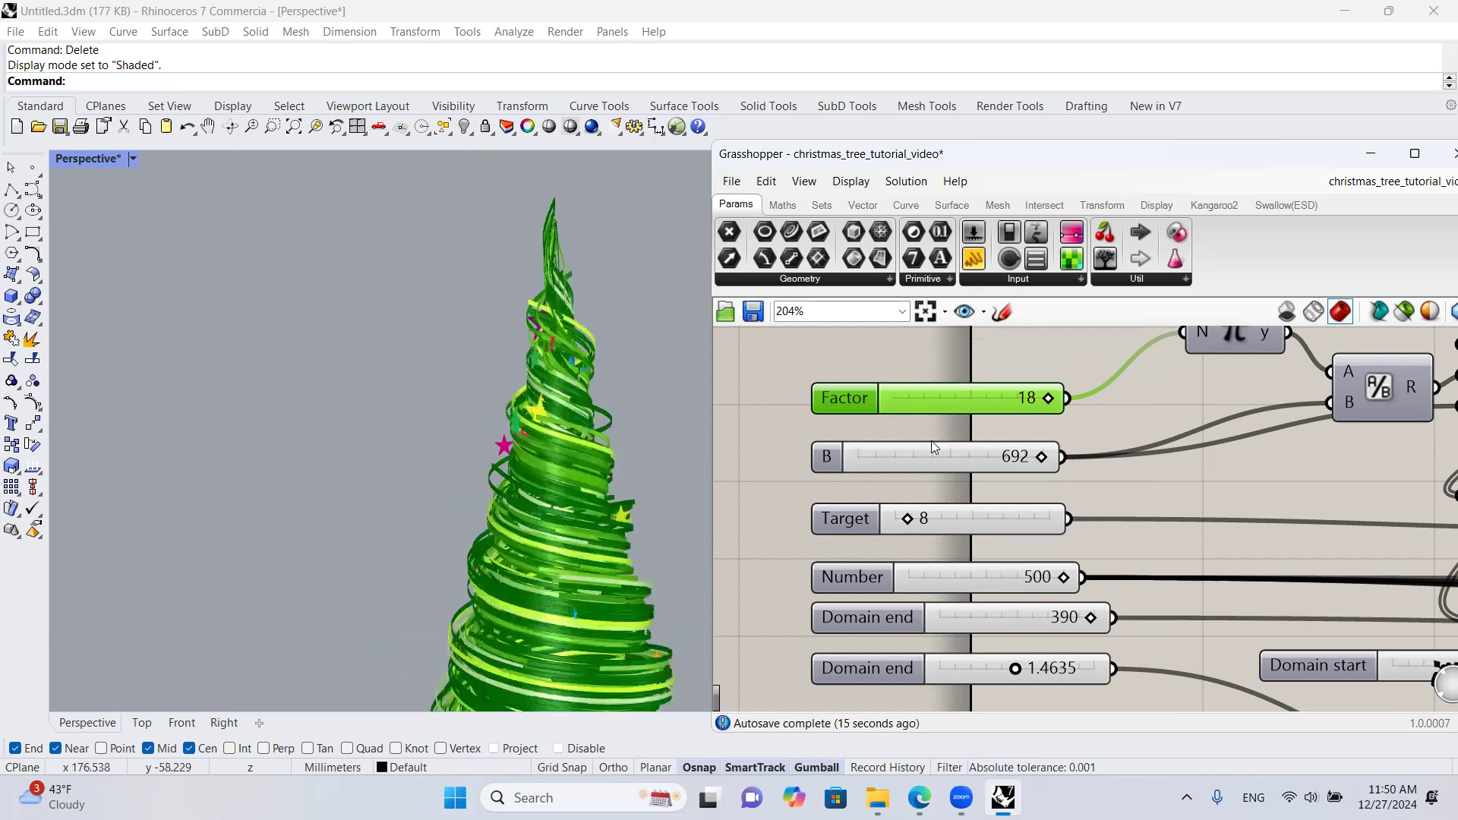
{"action": "double_click", "coordinate": [832, 461]}
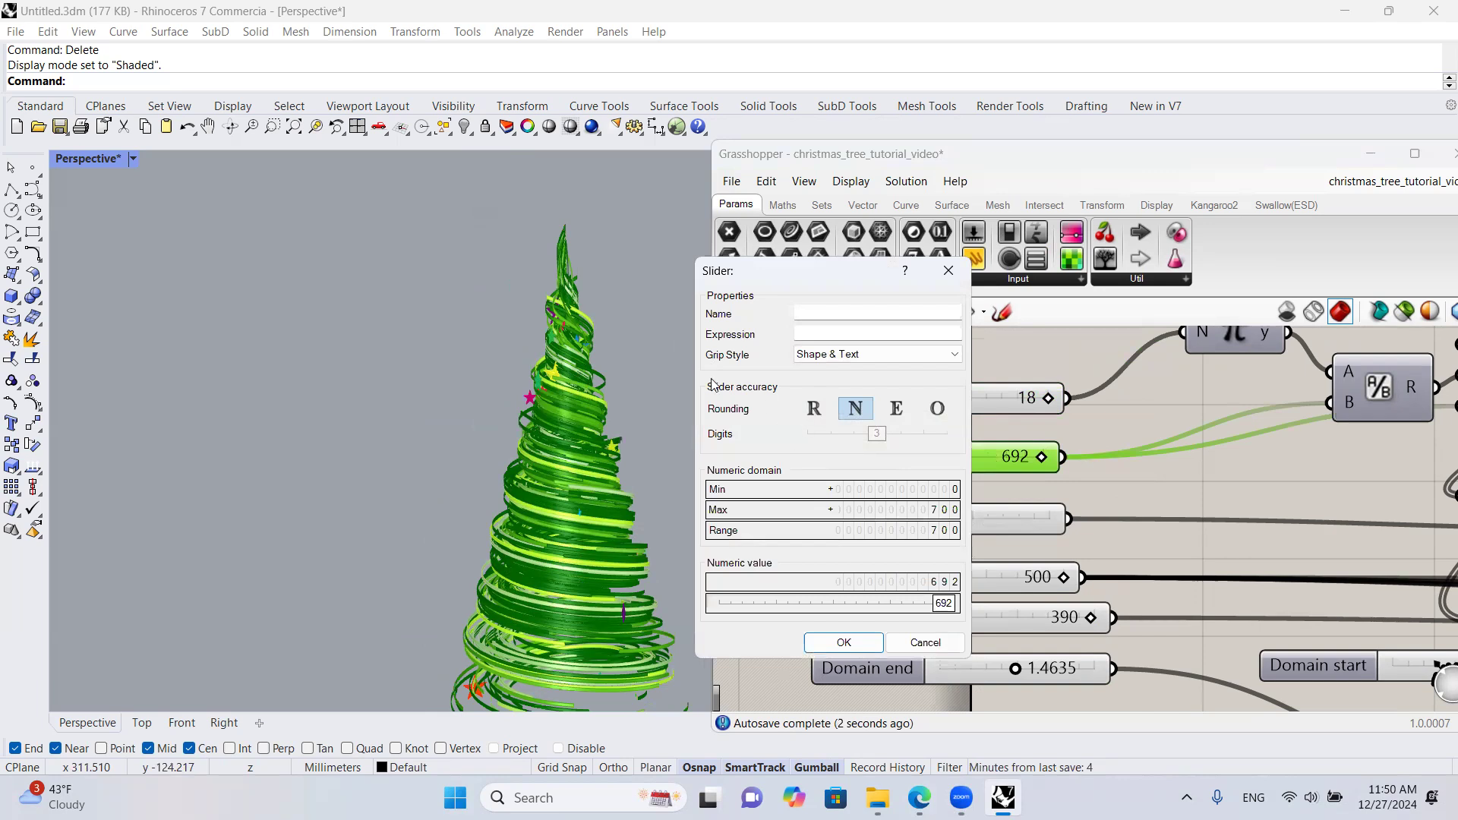
{"action": "double_click", "coordinate": [895, 510]}
{"action": "type", "text": "1"}
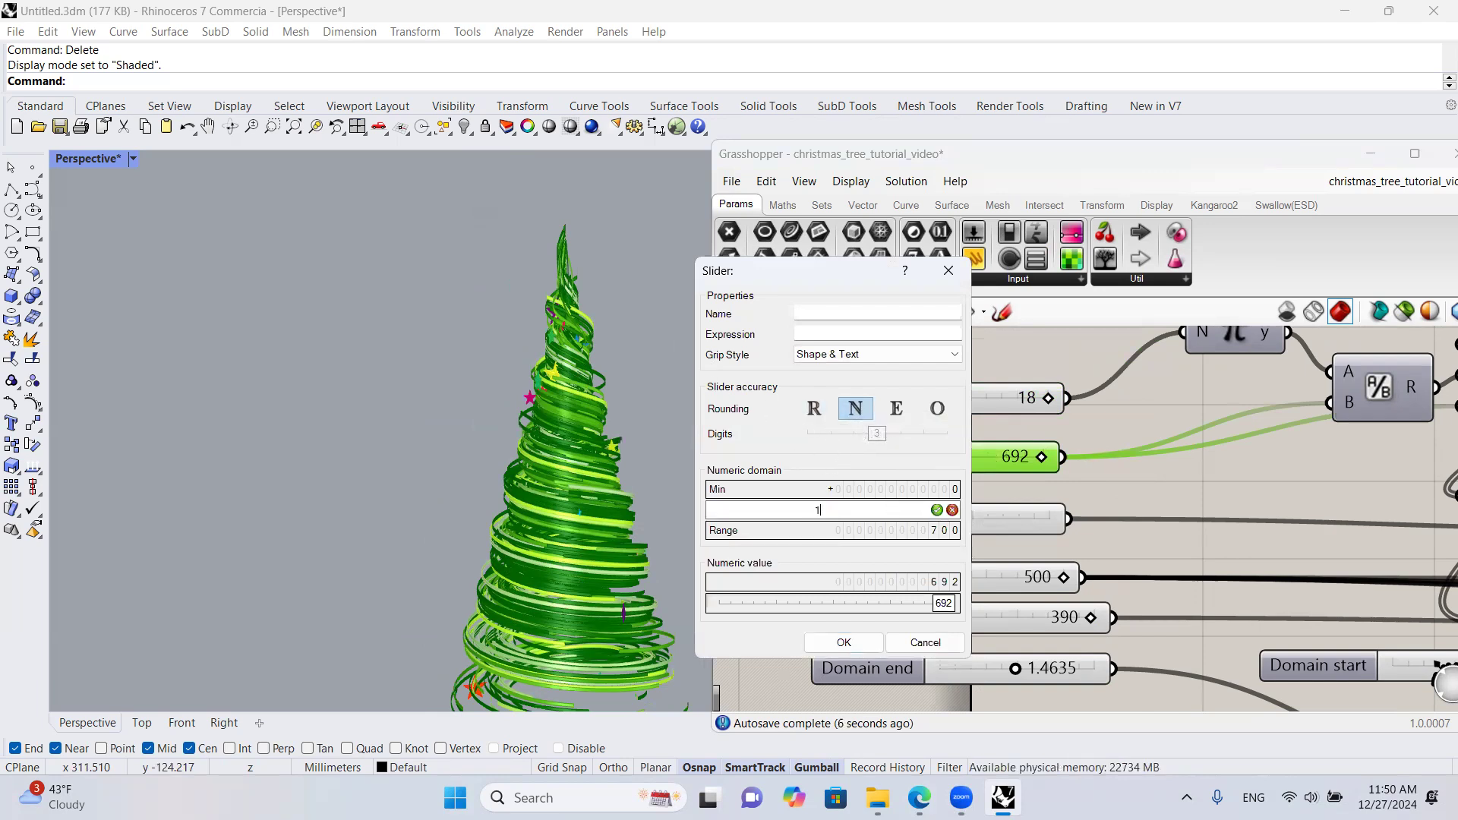
{"action": "type", "text": "500"}
{"action": "left_click", "coordinate": [844, 642]}
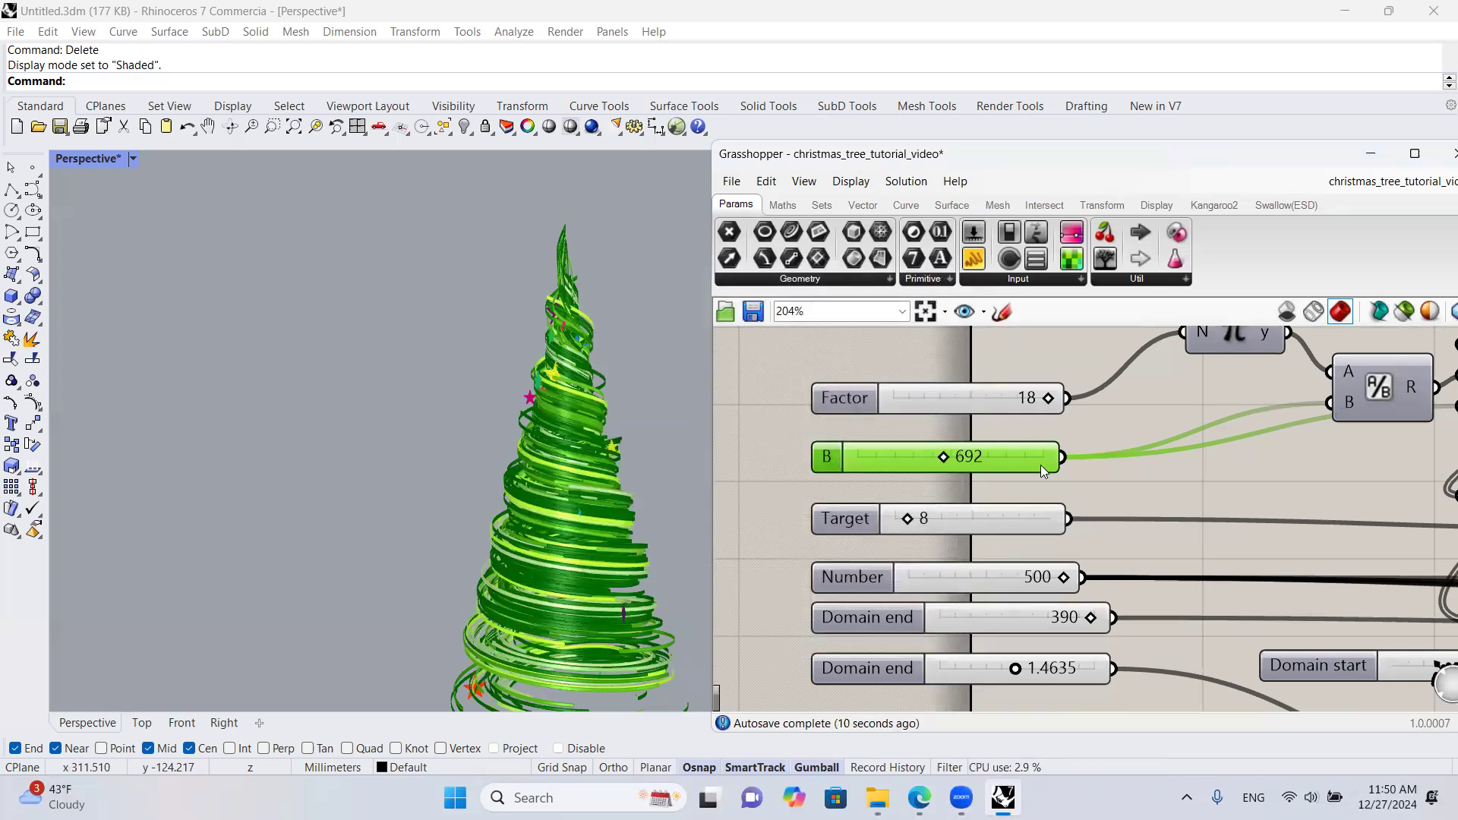
{"action": "double_click", "coordinate": [987, 457]}
{"action": "type", "text": "1500"}
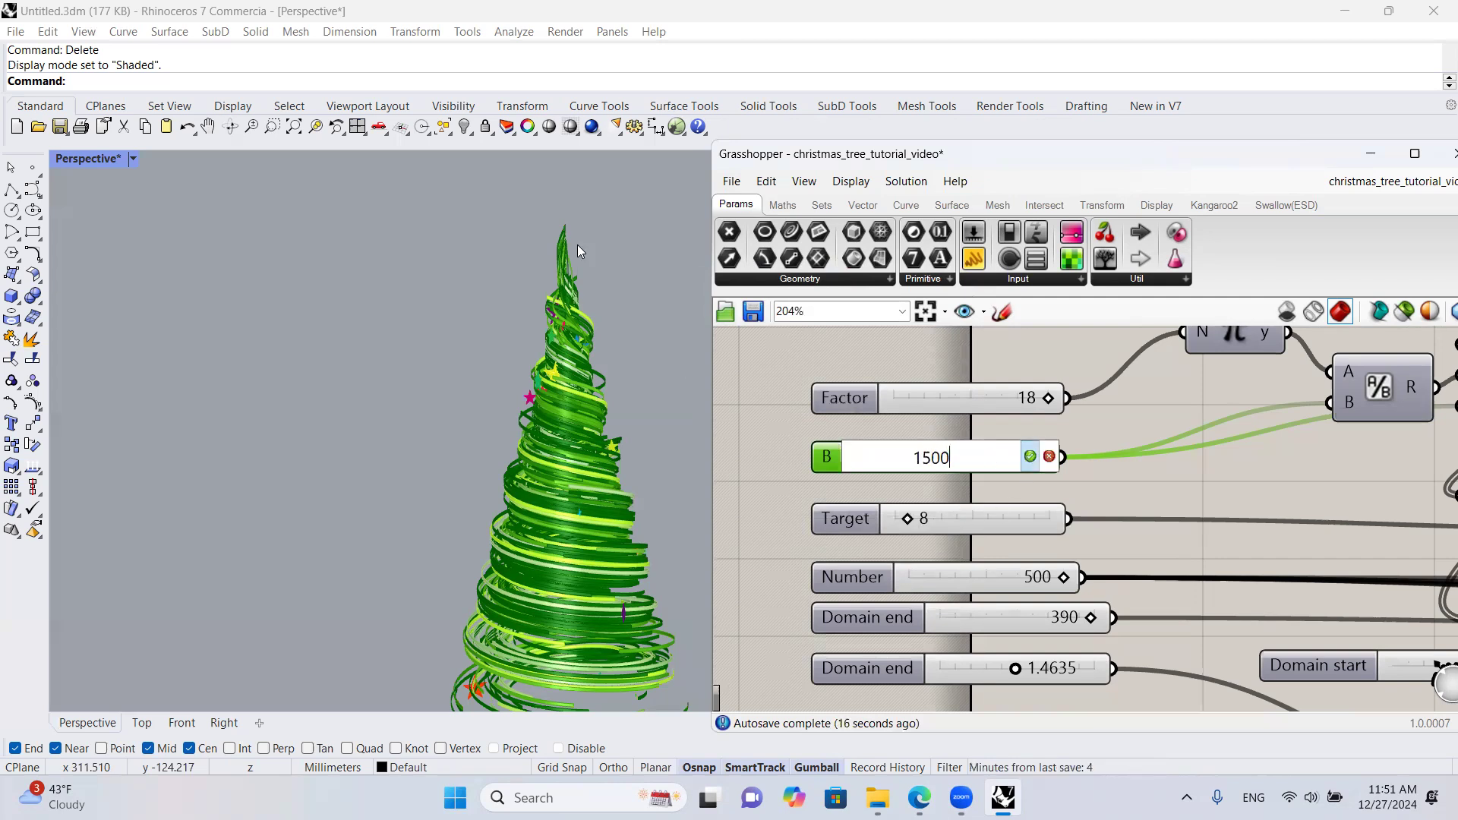
{"action": "key", "text": "Return"}
Step: Try a value of 12 on the Target slider
{"action": "scroll", "coordinate": [578, 322], "scroll_direction": "up", "scroll_amount": 5}
{"action": "scroll", "coordinate": [578, 322], "scroll_direction": "down", "scroll_amount": 9}
{"action": "right_click_drag", "start_coordinate": [580, 322], "coordinate": [659, 268]}
{"action": "scroll", "coordinate": [621, 254], "scroll_direction": "down", "scroll_amount": 7}
{"action": "scroll", "coordinate": [660, 272], "scroll_direction": "up", "scroll_amount": 7}
{"action": "right_click_drag", "start_coordinate": [951, 516], "coordinate": [983, 379]}
{"action": "scroll", "coordinate": [624, 411], "scroll_direction": "down", "scroll_amount": 4}
{"action": "scroll", "coordinate": [626, 410], "scroll_direction": "up", "scroll_amount": 2}
{"action": "double_click", "coordinate": [979, 412]}
{"action": "type", "text": "12"}
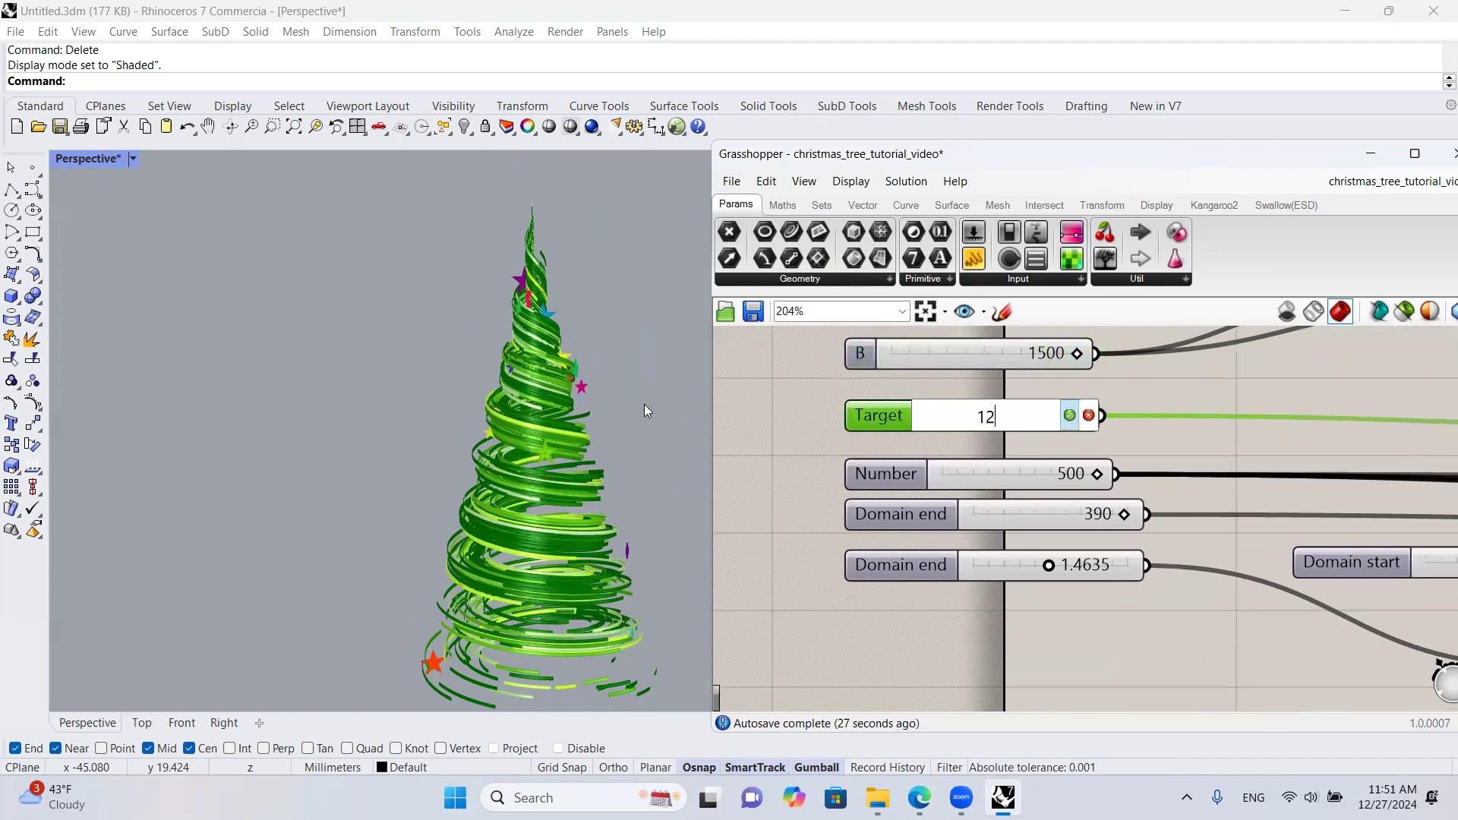
{"action": "key", "text": "Return"}
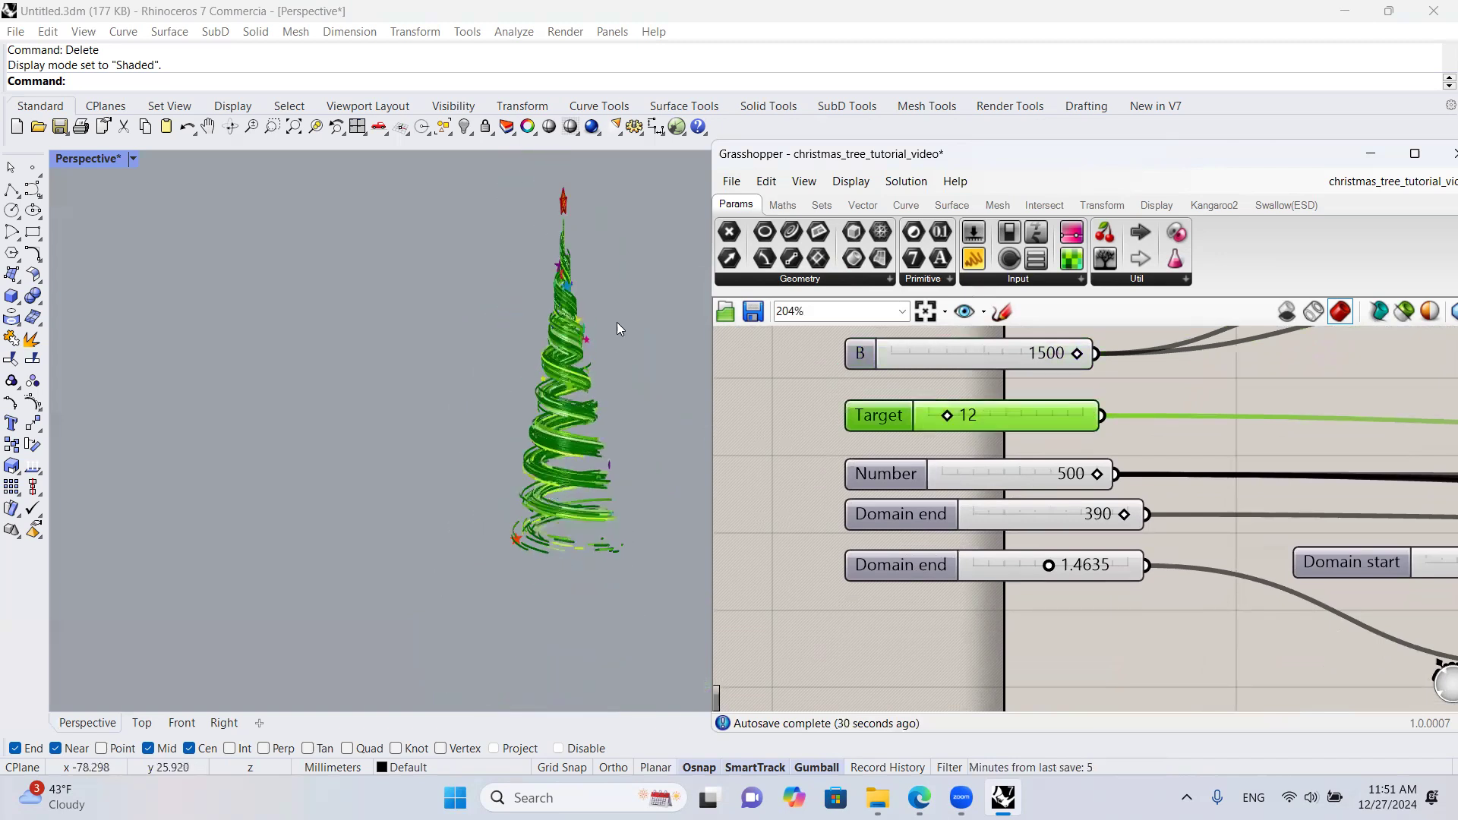
Step: Set the Target slider to 9
{"action": "double_click", "coordinate": [992, 415]}
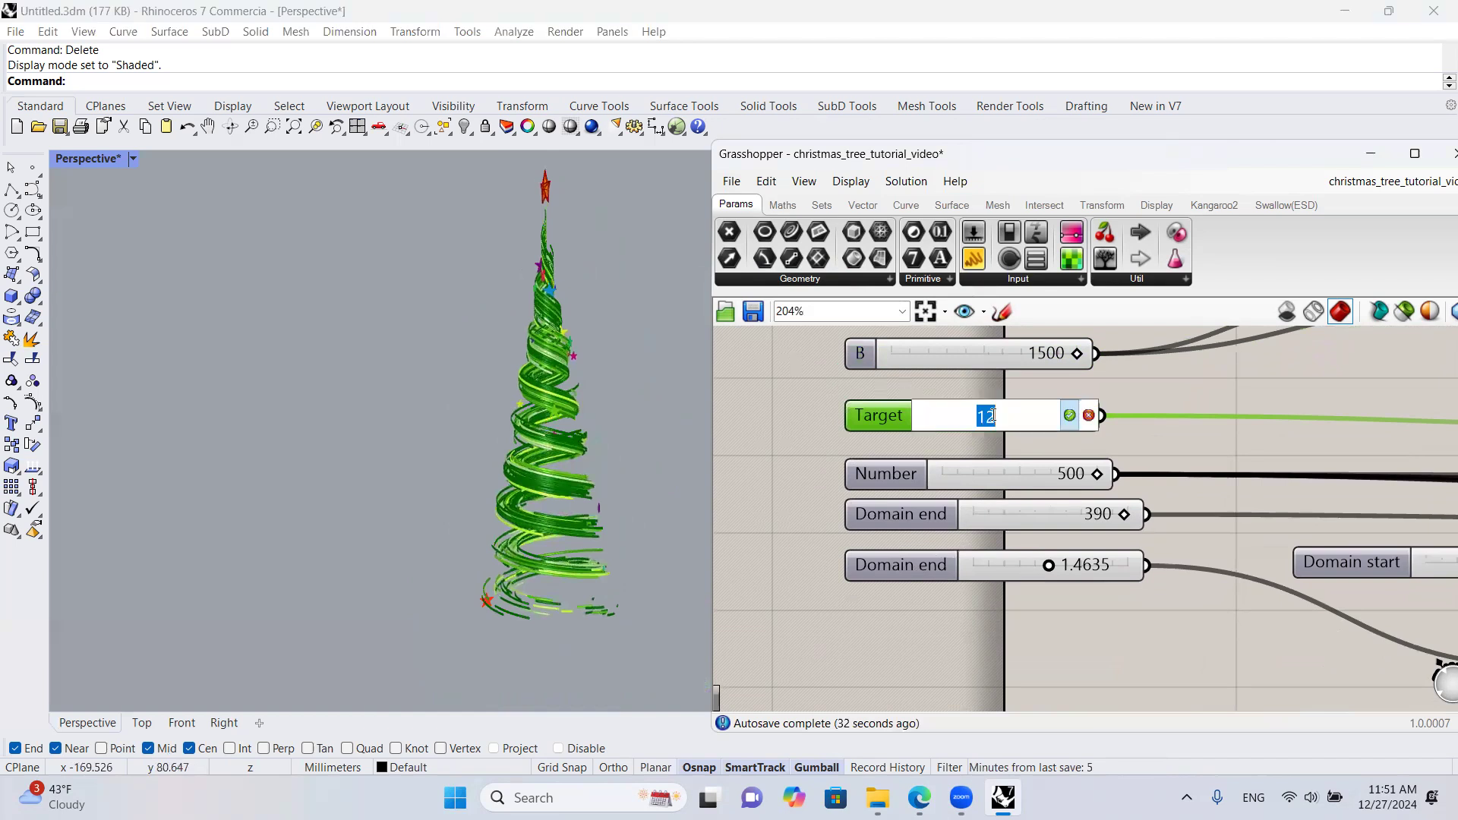
{"action": "type", "text": "9"}
{"action": "key", "text": "Return"}
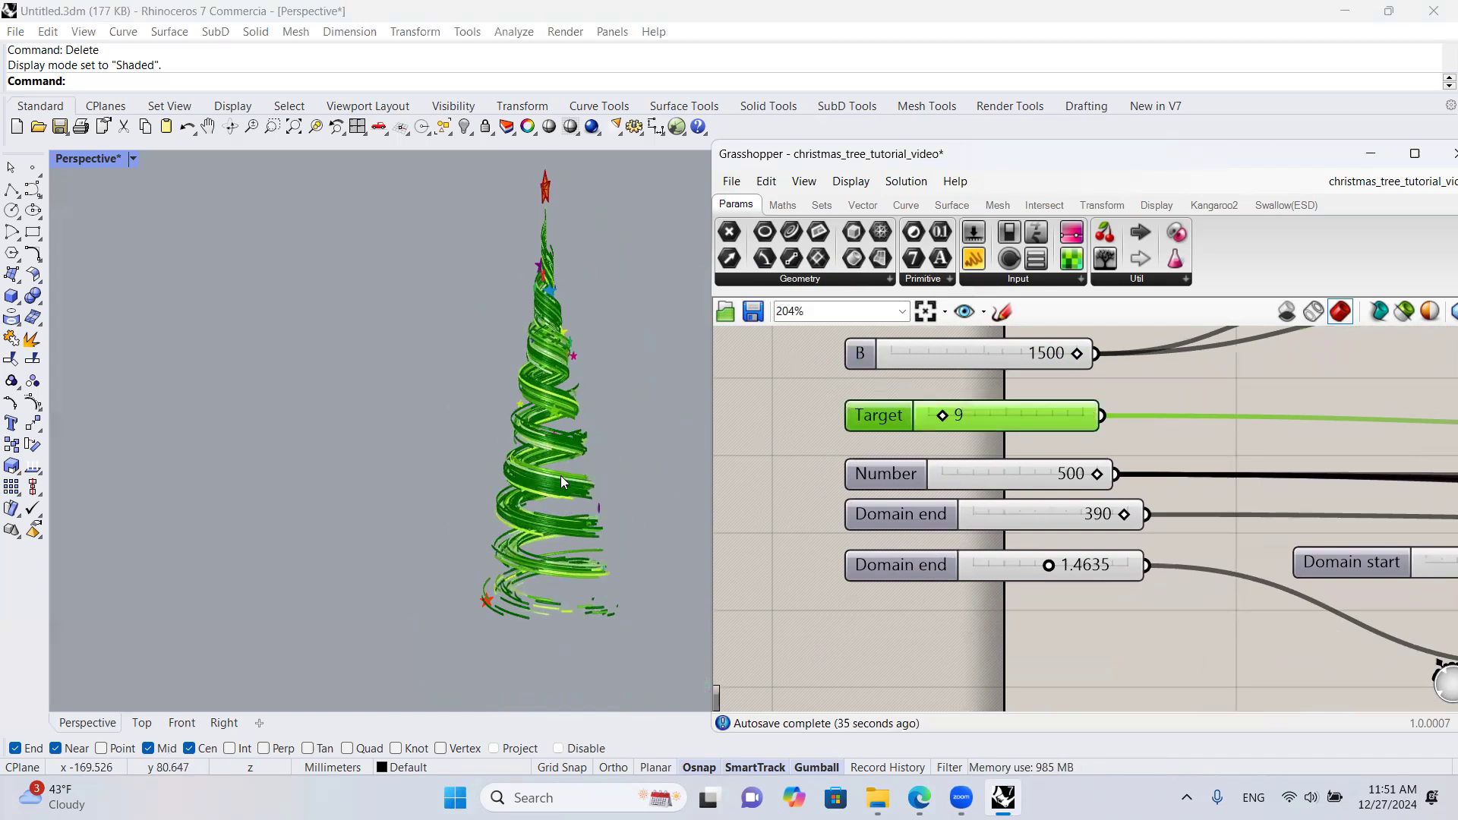
Step: Raise the Number slider's maximum to 700 and set its value to 700
{"action": "right_click_drag", "start_coordinate": [557, 500], "coordinate": [585, 480]}
{"action": "scroll", "coordinate": [498, 467], "scroll_direction": "up", "scroll_amount": 6}
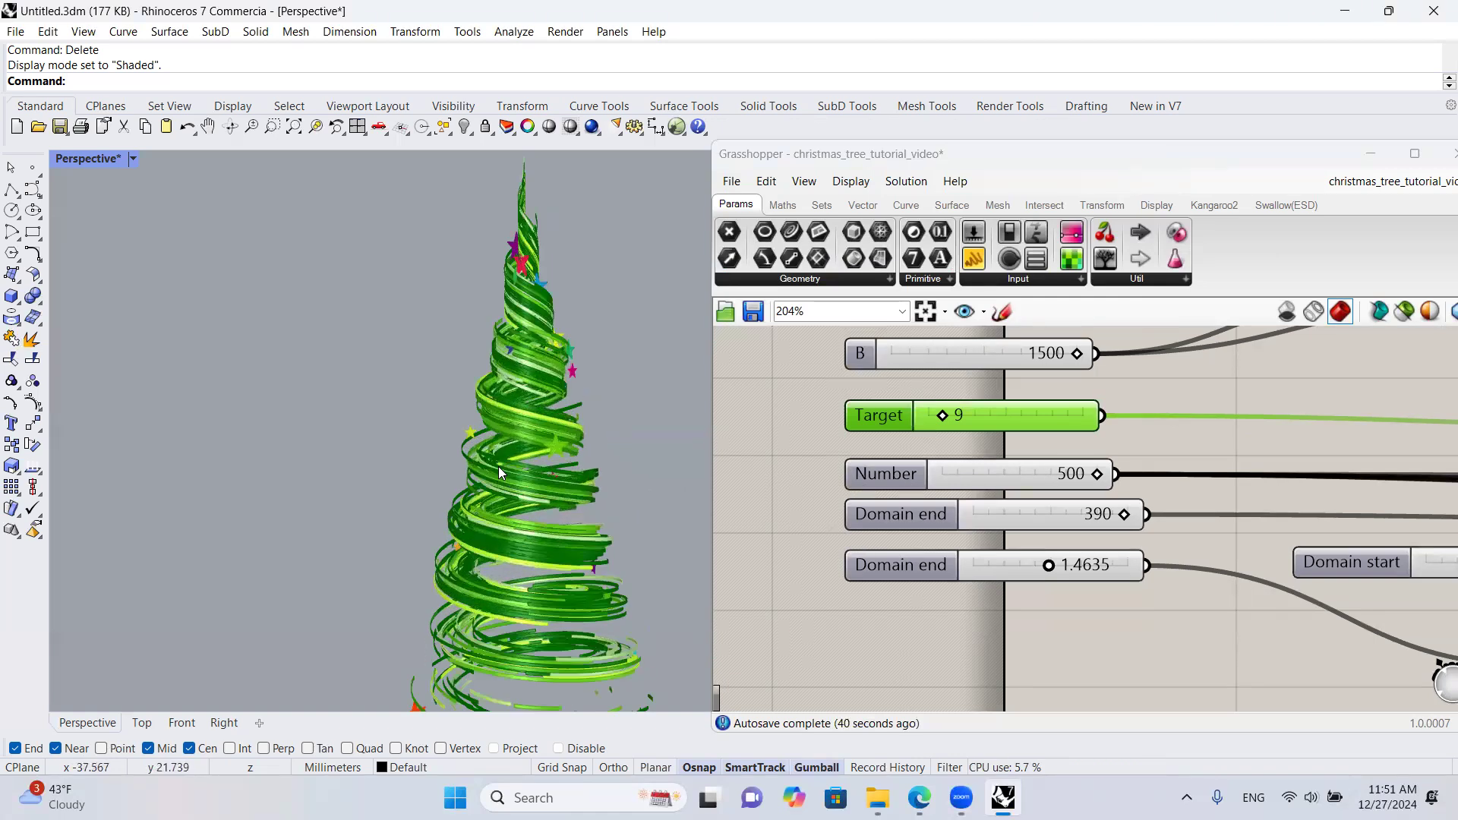
{"action": "scroll", "coordinate": [753, 471], "scroll_direction": "up", "scroll_amount": 1}
{"action": "double_click", "coordinate": [931, 471]}
{"action": "double_click", "coordinate": [970, 517]}
{"action": "type", "text": "700"}
{"action": "left_click", "coordinate": [964, 642]}
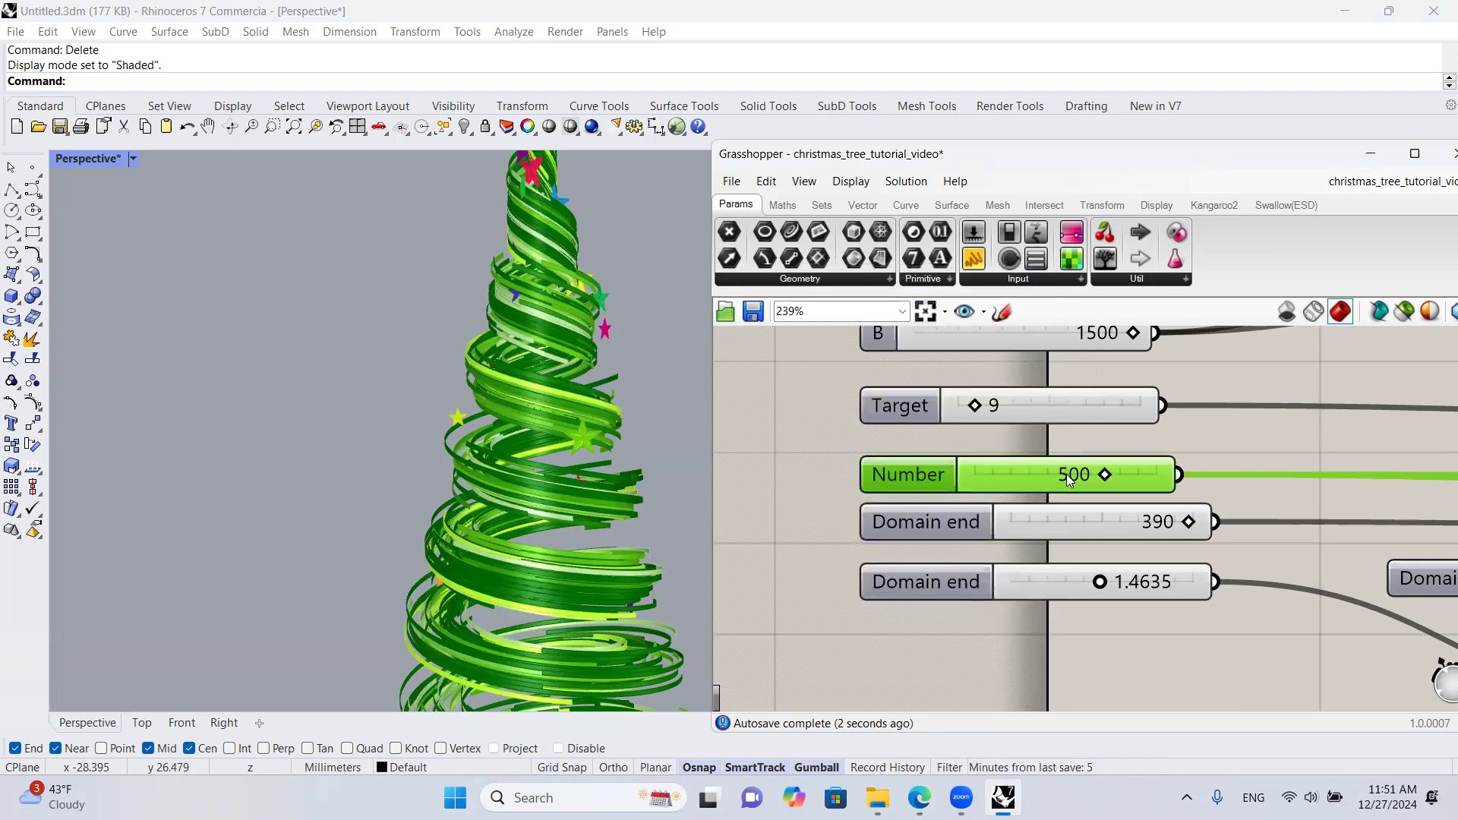
{"action": "double_click", "coordinate": [1071, 474]}
{"action": "type", "text": "700"}
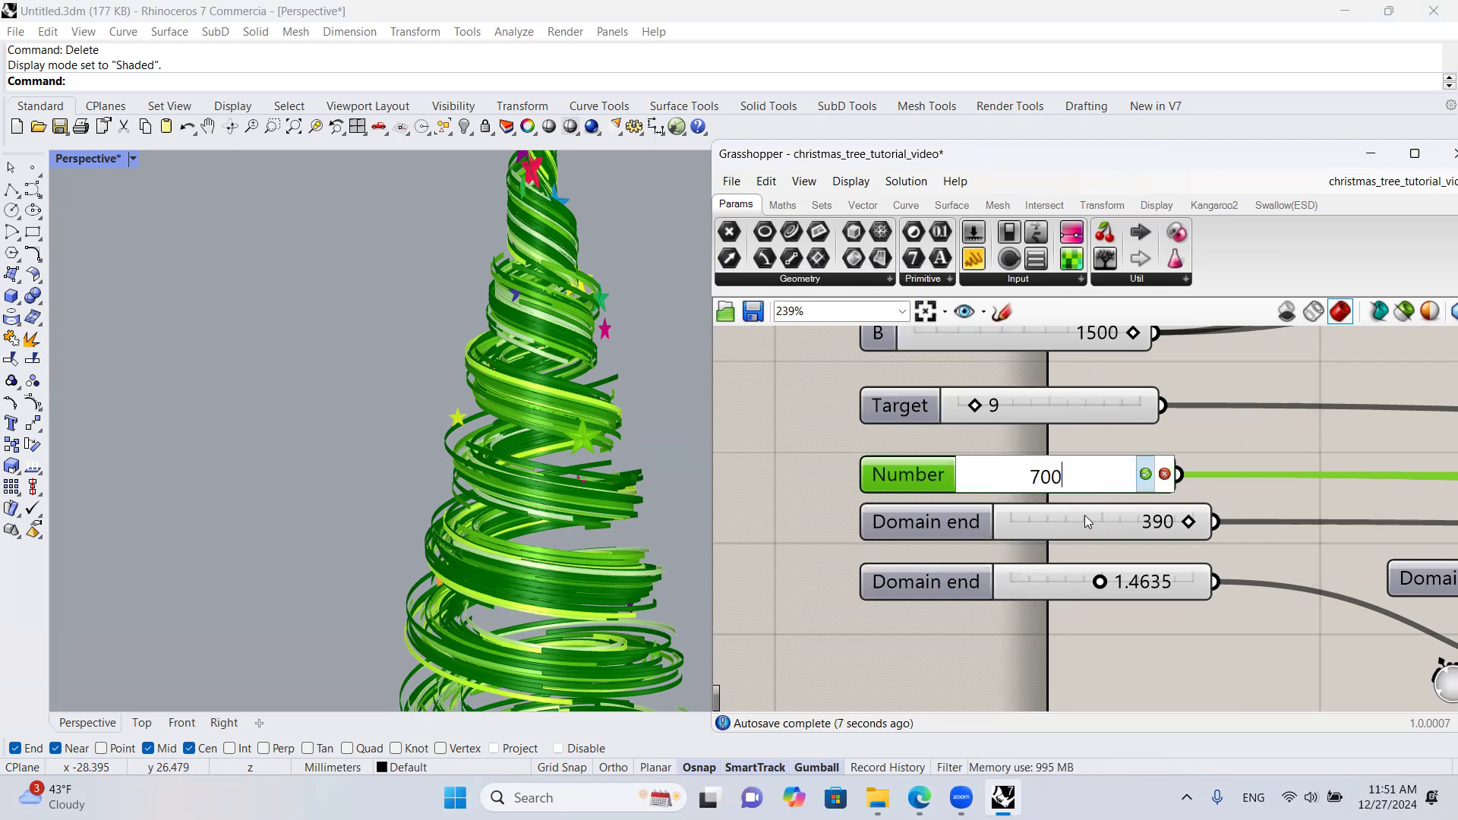
{"action": "key", "text": "Return"}
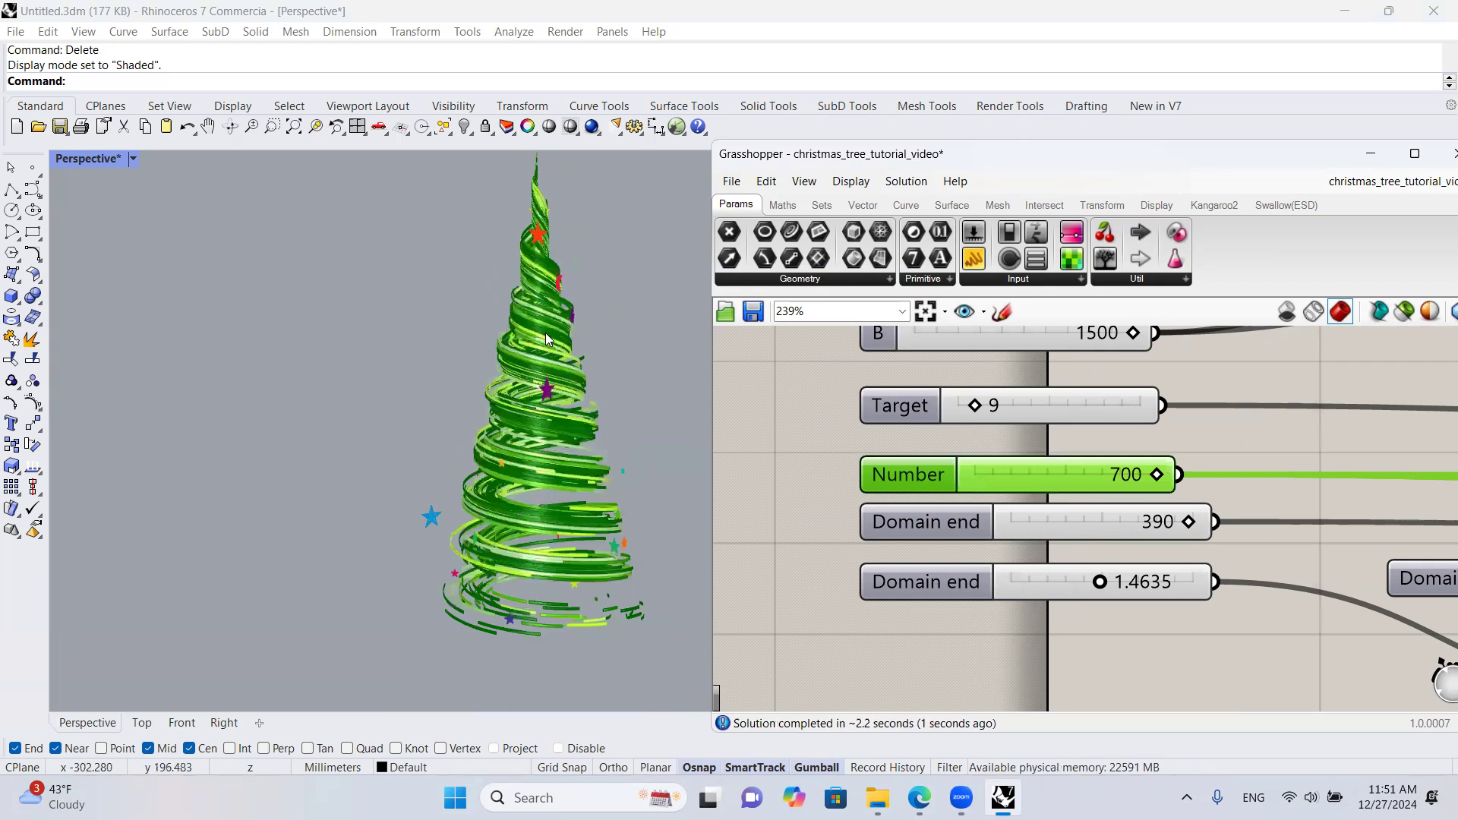
Step: Try a value of 3.0000 on the lower Domain end slider to widen the tree
{"action": "right_click_drag", "start_coordinate": [548, 333], "coordinate": [576, 351]}
{"action": "scroll", "coordinate": [576, 350], "scroll_direction": "down", "scroll_amount": 4}
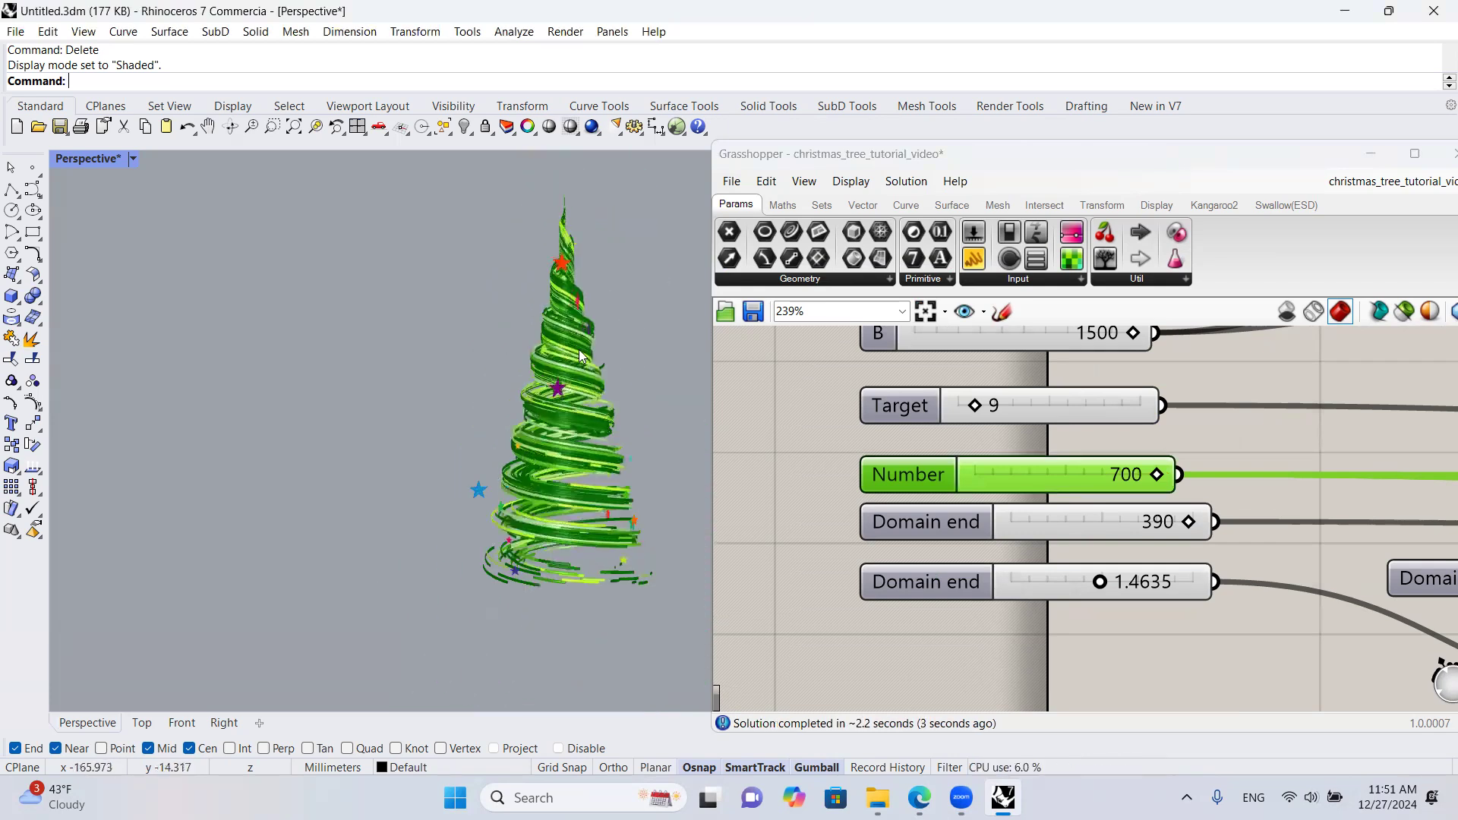
{"action": "scroll", "coordinate": [575, 351], "scroll_direction": "up", "scroll_amount": 4}
{"action": "right_click_drag", "start_coordinate": [1076, 457], "coordinate": [1053, 379]}
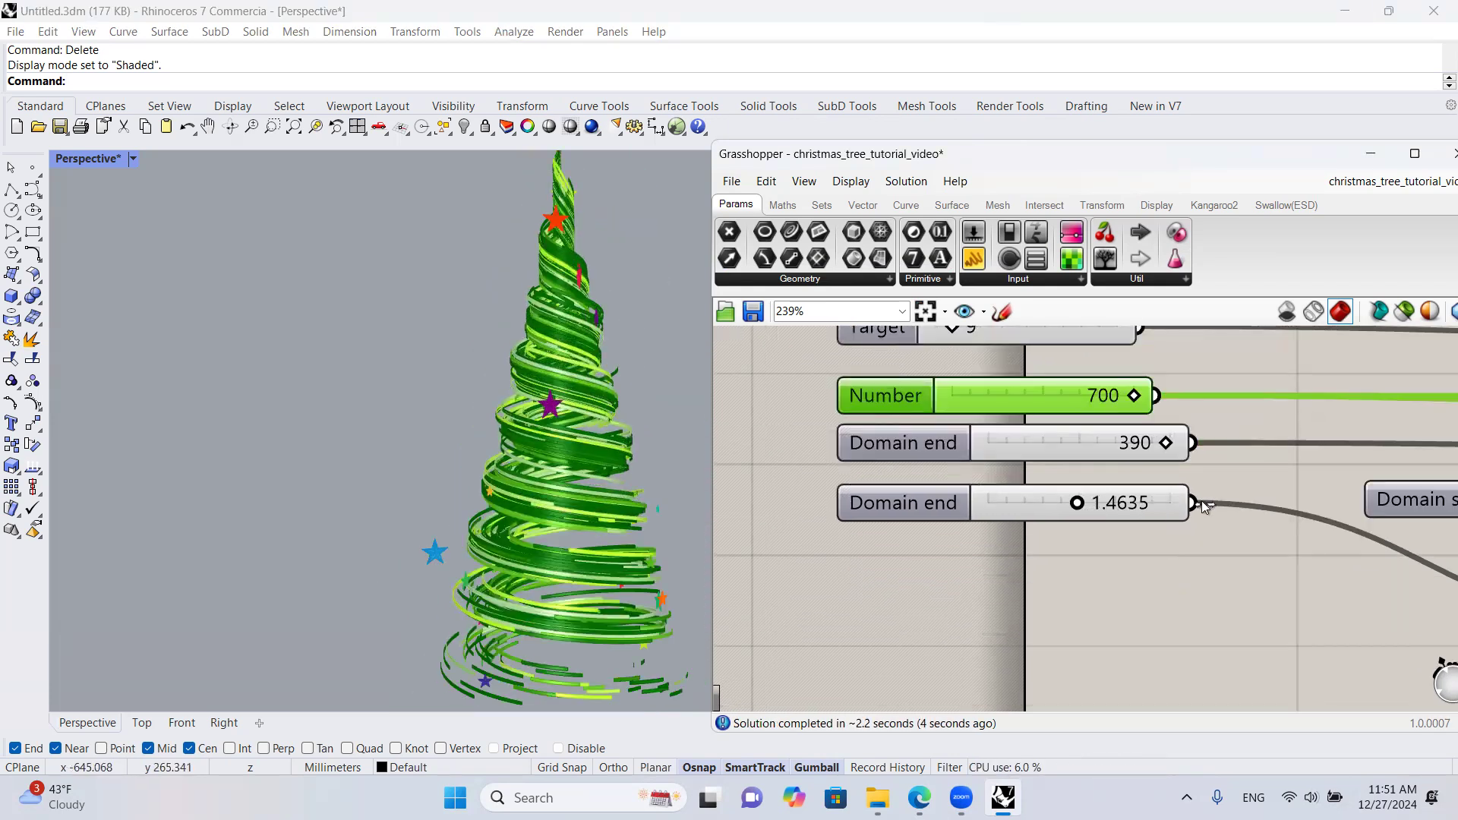
{"action": "left_click_drag", "start_coordinate": [1202, 500], "coordinate": [1176, 490]}
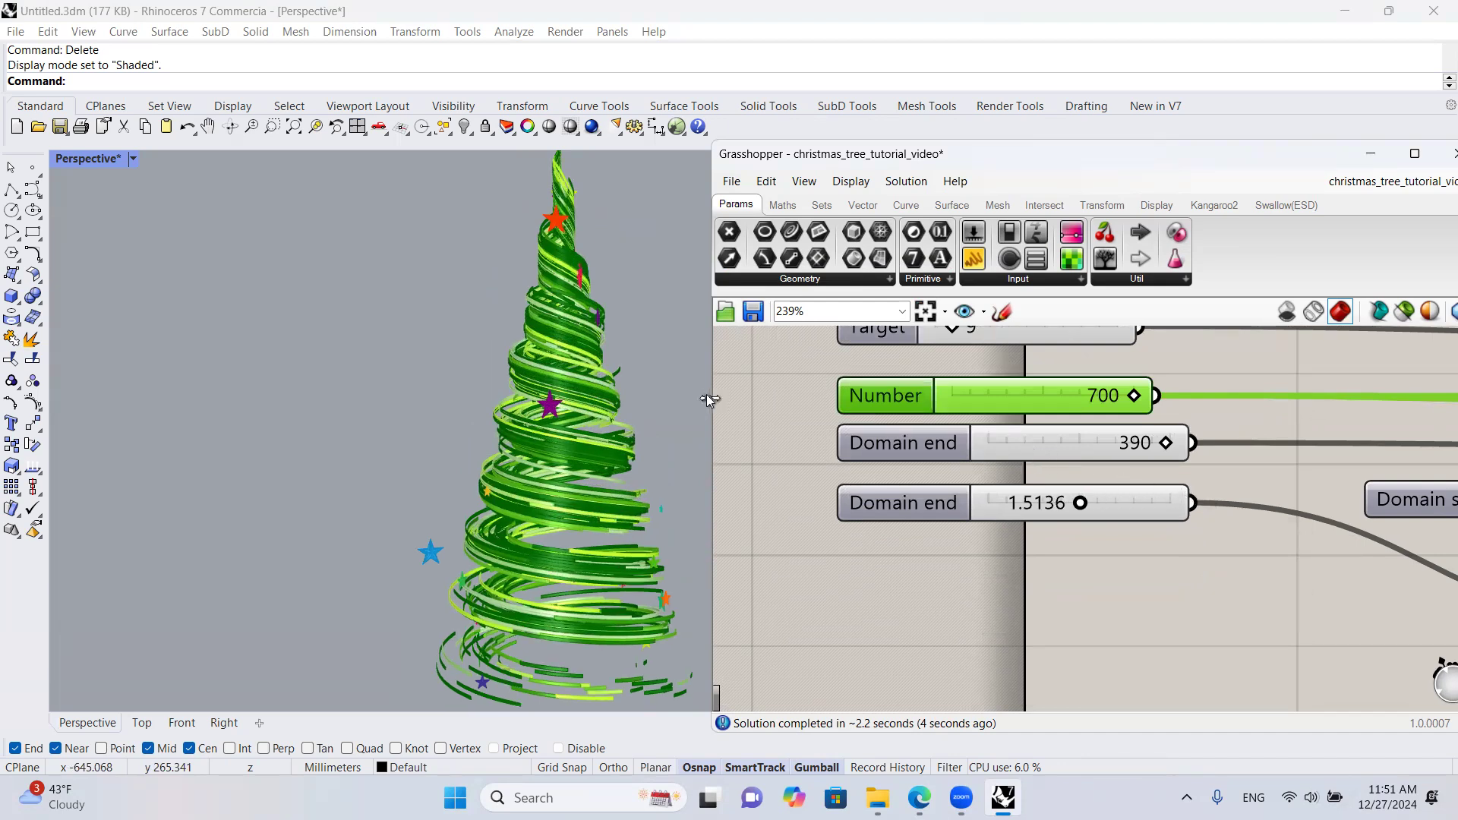
Step: Set the lower Domain end slider to 2.5
{"action": "scroll", "coordinate": [567, 387], "scroll_direction": "down", "scroll_amount": 7}
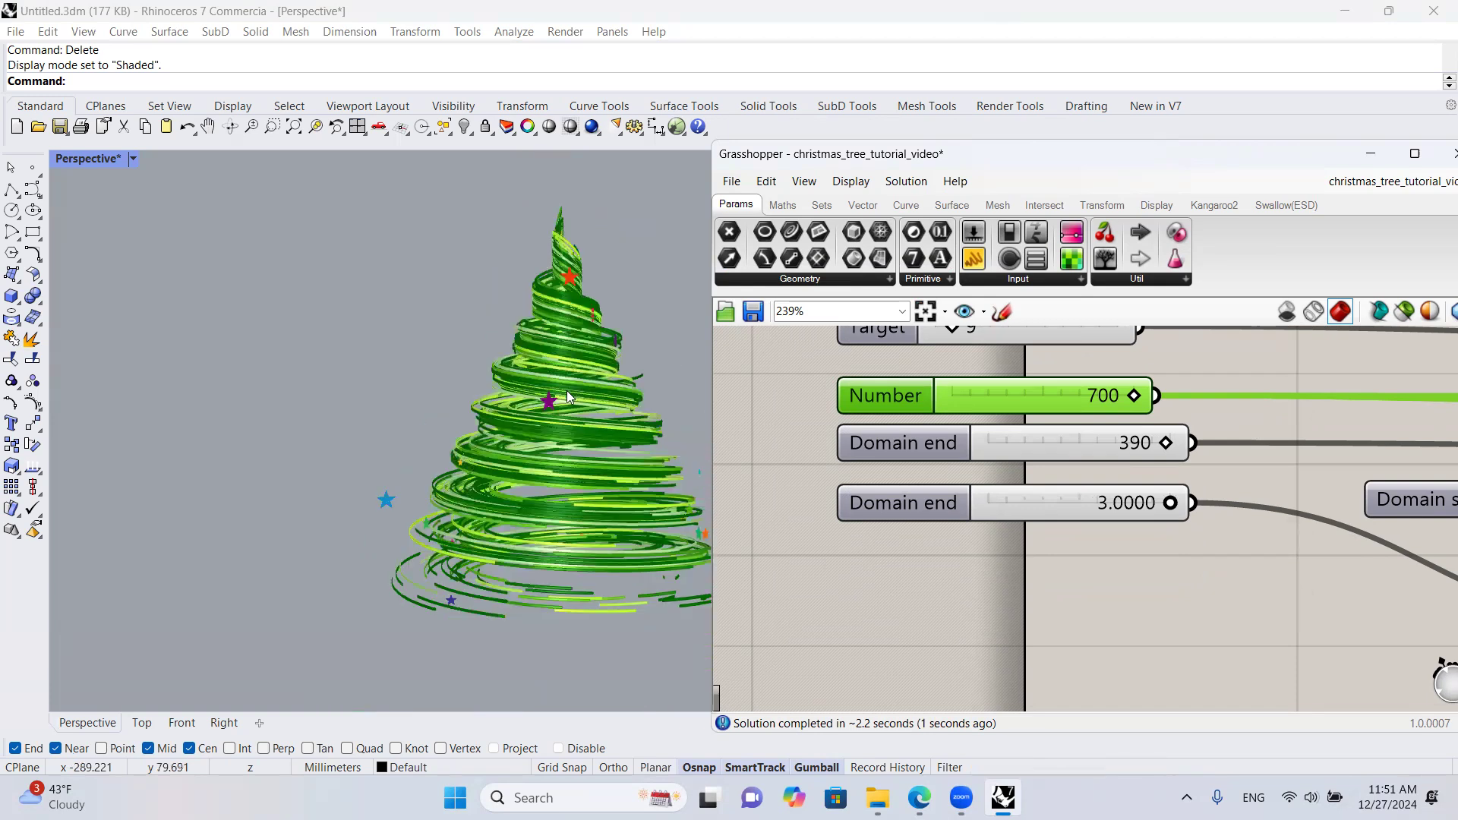
{"action": "scroll", "coordinate": [597, 323], "scroll_direction": "up", "scroll_amount": 3}
{"action": "double_click", "coordinate": [1056, 498]}
{"action": "type", "text": "2.5"}
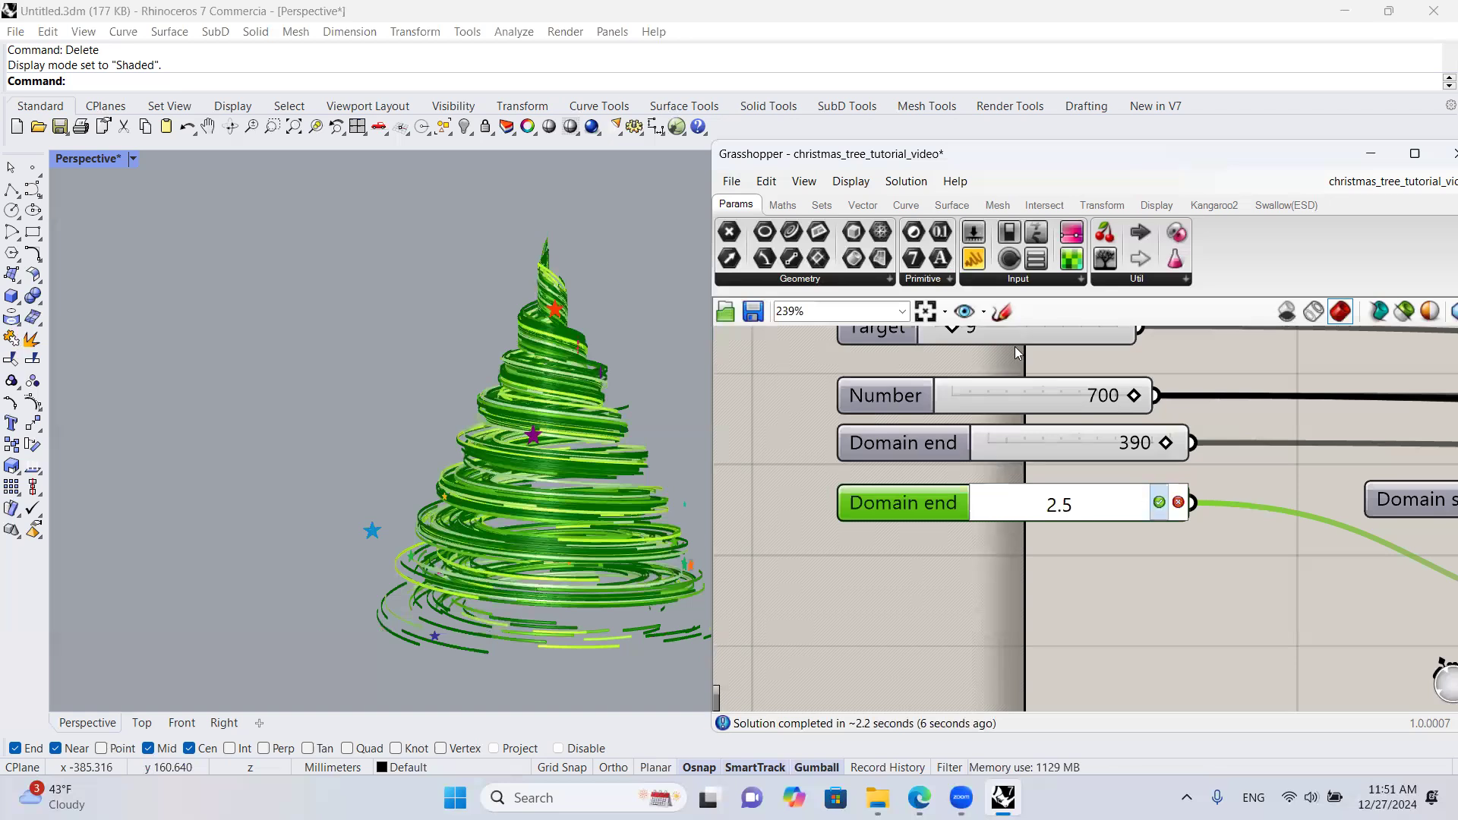
{"action": "key", "text": "Return"}
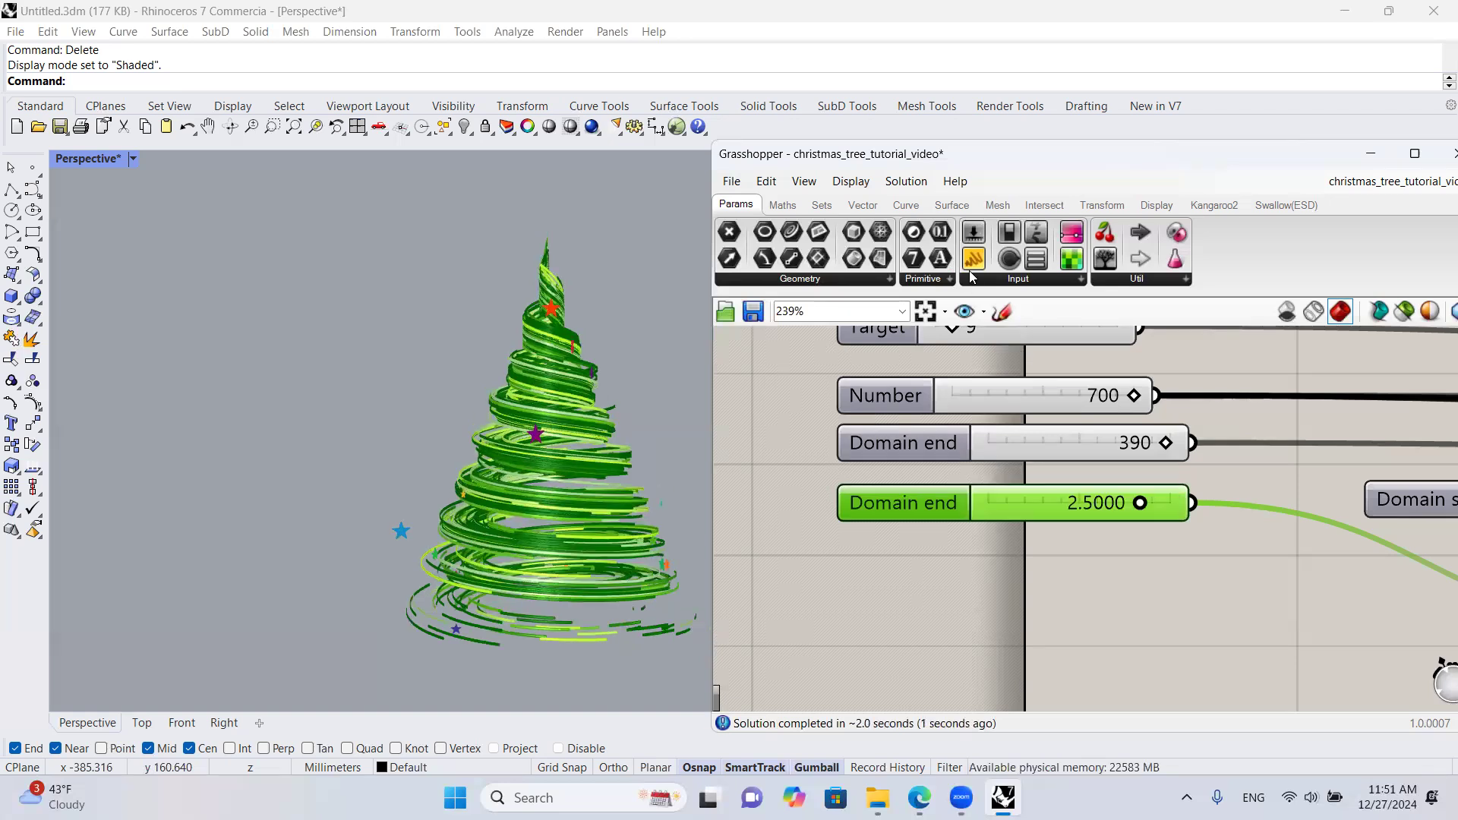
Step: Move the Grasshopper window clear of the tree, then raise the Number slider's maximum and value to 900
{"action": "left_click_drag", "start_coordinate": [960, 166], "coordinate": [1056, 154]}
{"action": "right_click_drag", "start_coordinate": [538, 384], "coordinate": [1086, 451]}
{"action": "right_click_drag", "start_coordinate": [583, 467], "coordinate": [597, 430]}
{"action": "double_click", "coordinate": [986, 461]}
{"action": "left_click", "coordinate": [1026, 509]}
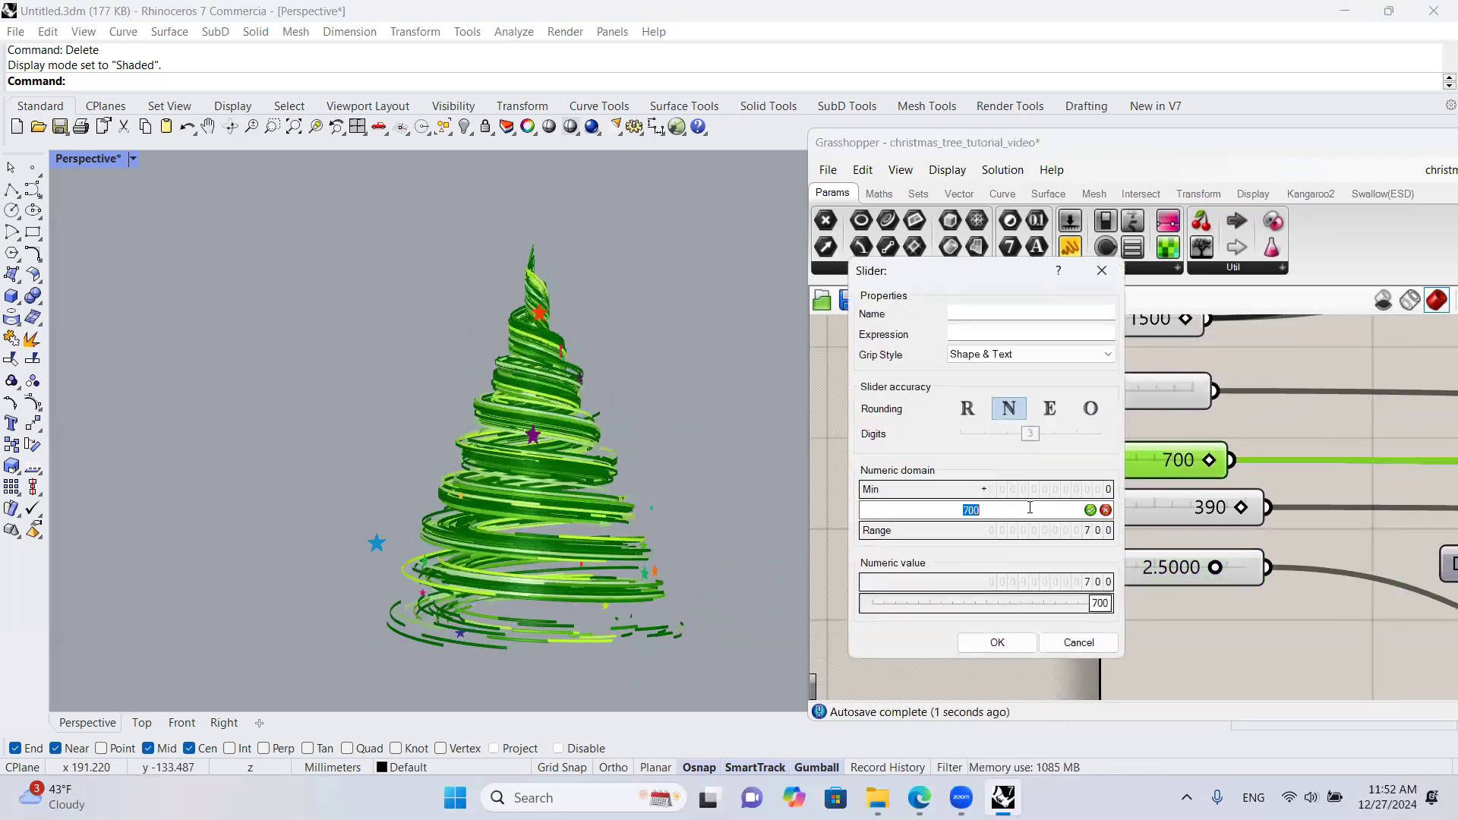
{"action": "type", "text": "9"}
{"action": "key", "text": "Return"}
{"action": "left_click", "coordinate": [997, 643]}
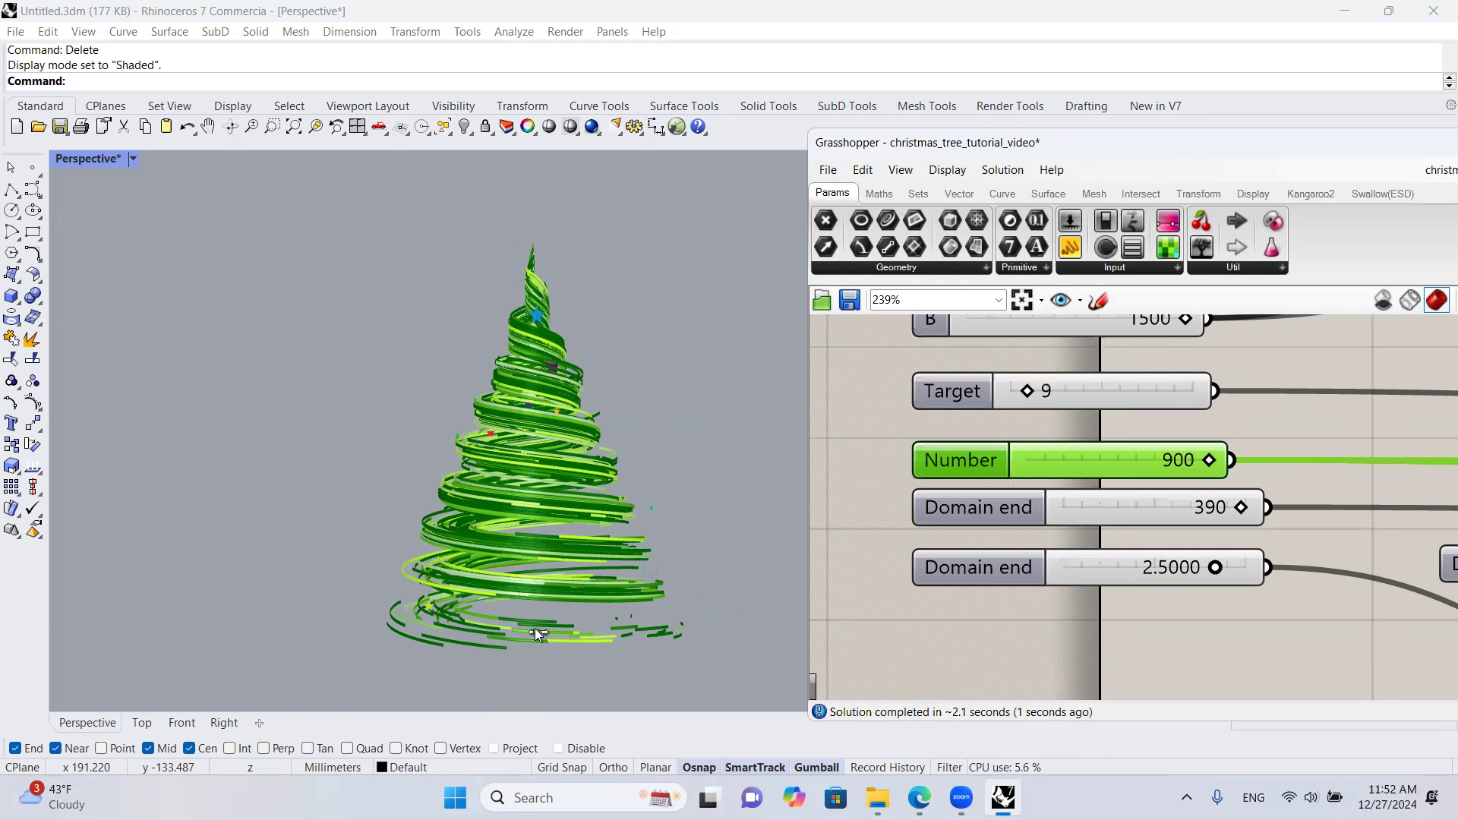
{"action": "scroll", "coordinate": [520, 629], "scroll_direction": "up", "scroll_amount": 3}
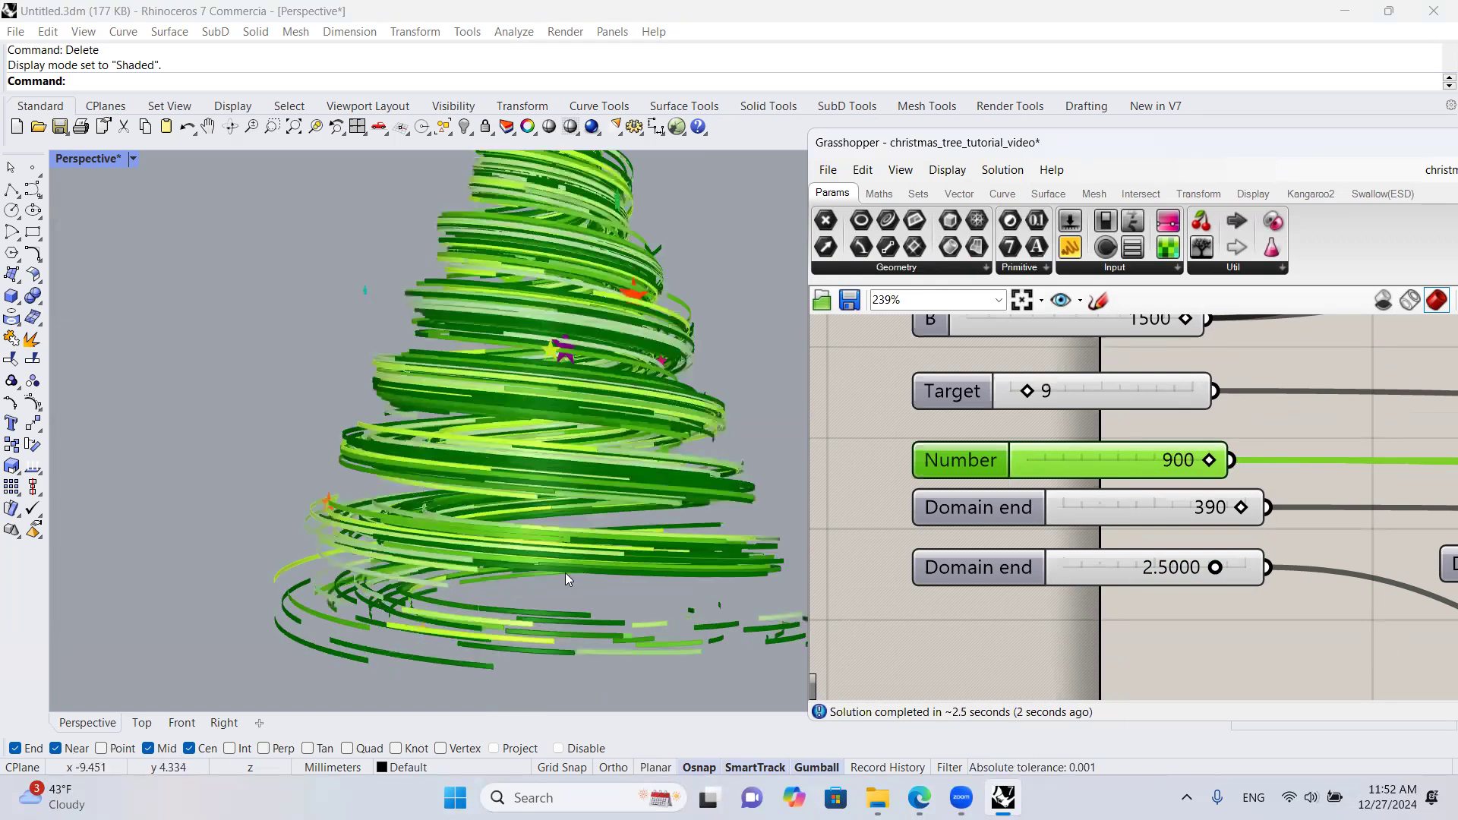
Step: Inspect the tree up close and from a distance at several angles, including its full height and the star
{"action": "scroll", "coordinate": [628, 558], "scroll_direction": "down", "scroll_amount": 4}
{"action": "right_click_drag", "start_coordinate": [626, 558], "coordinate": [731, 490]}
{"action": "scroll", "coordinate": [612, 471], "scroll_direction": "up", "scroll_amount": 4}
{"action": "scroll", "coordinate": [638, 462], "scroll_direction": "down", "scroll_amount": 4}
{"action": "scroll", "coordinate": [729, 489], "scroll_direction": "down", "scroll_amount": 5}
{"action": "right_click_drag", "start_coordinate": [693, 434], "coordinate": [682, 381]}
{"action": "scroll", "coordinate": [665, 413], "scroll_direction": "up", "scroll_amount": 4}
{"action": "scroll", "coordinate": [682, 381], "scroll_direction": "up", "scroll_amount": 2}
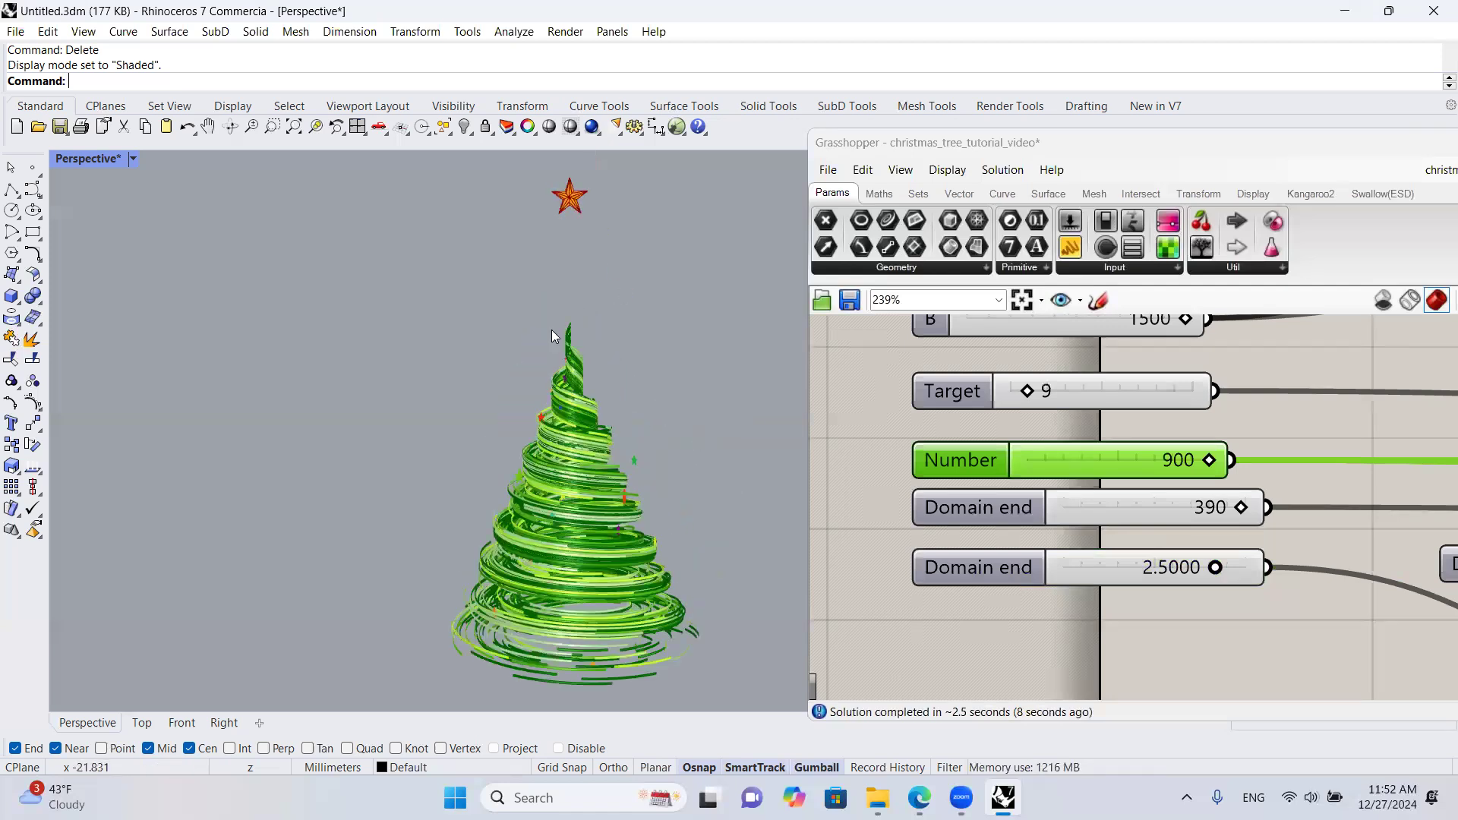
Step: Switch the Perspective viewport to the New Mode display mode and view the tree from several angles
{"action": "left_click", "coordinate": [136, 162]}
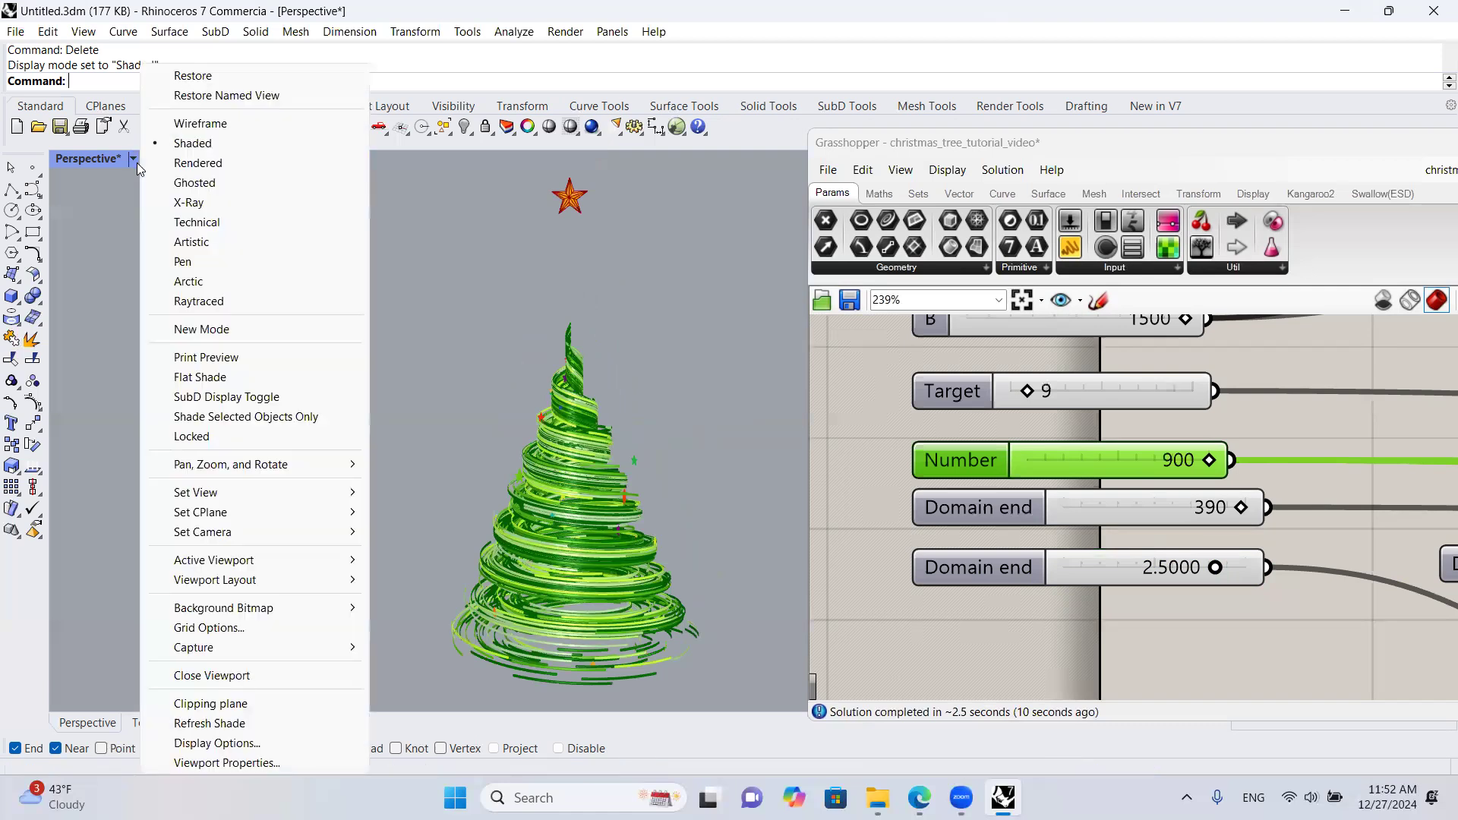
{"action": "left_click", "coordinate": [199, 329]}
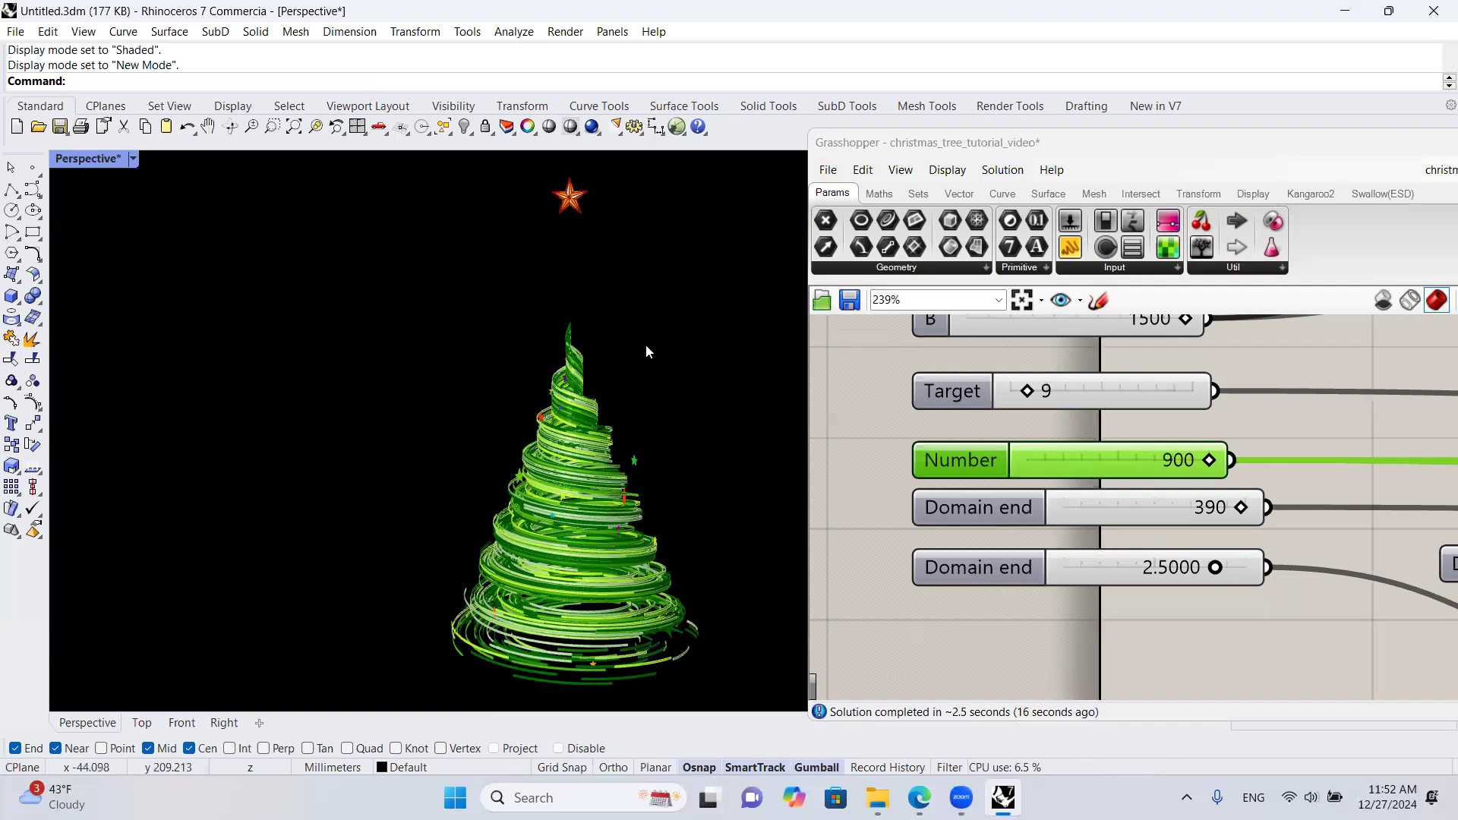
{"action": "right_click_drag", "start_coordinate": [706, 459], "coordinate": [588, 469]}
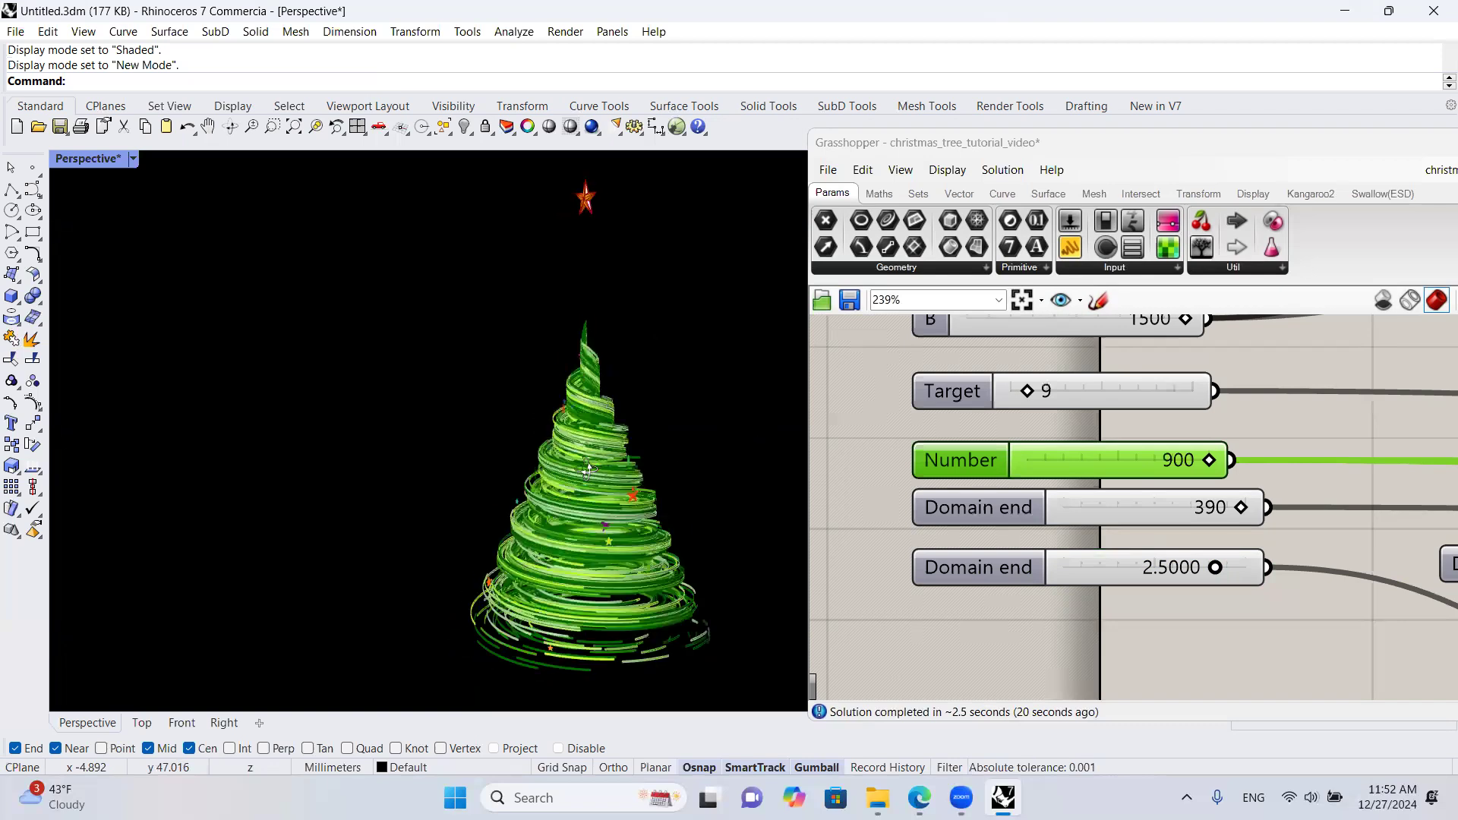
{"action": "scroll", "coordinate": [600, 504], "scroll_direction": "up", "scroll_amount": 3}
{"action": "scroll", "coordinate": [635, 453], "scroll_direction": "down", "scroll_amount": 5}
{"action": "right_click_drag", "start_coordinate": [647, 458], "coordinate": [583, 400]}
{"action": "scroll", "coordinate": [673, 406], "scroll_direction": "up", "scroll_amount": 4}
Step: Set the Target slider's value to 10 and view the reshaped tree
{"action": "right_click_drag", "start_coordinate": [1069, 396], "coordinate": [1077, 489]}
{"action": "double_click", "coordinate": [1077, 490]}
{"action": "type", "text": "10"}
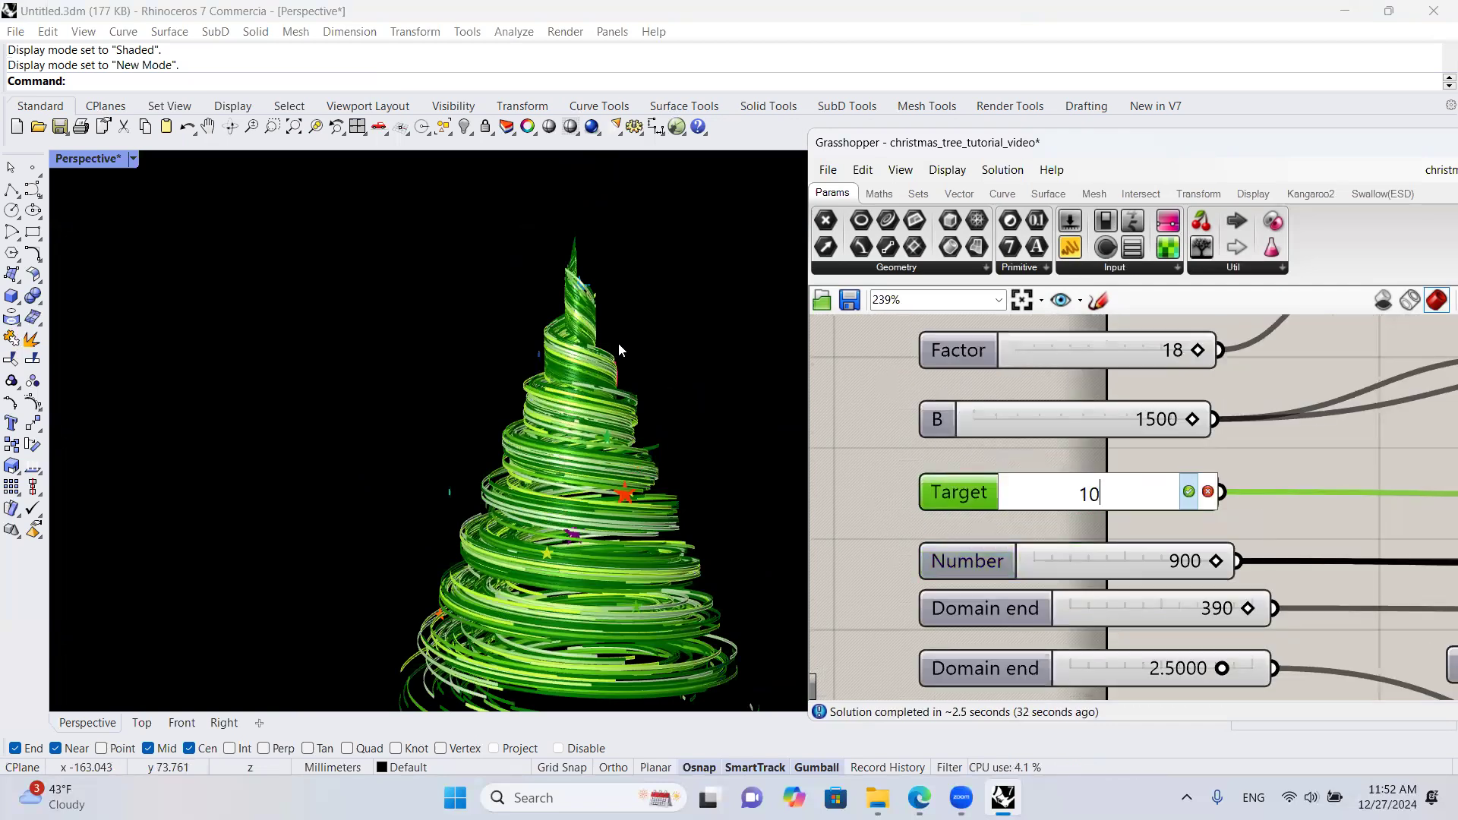
{"action": "key", "text": "Return"}
{"action": "right_click_drag", "start_coordinate": [629, 350], "coordinate": [797, 402]}
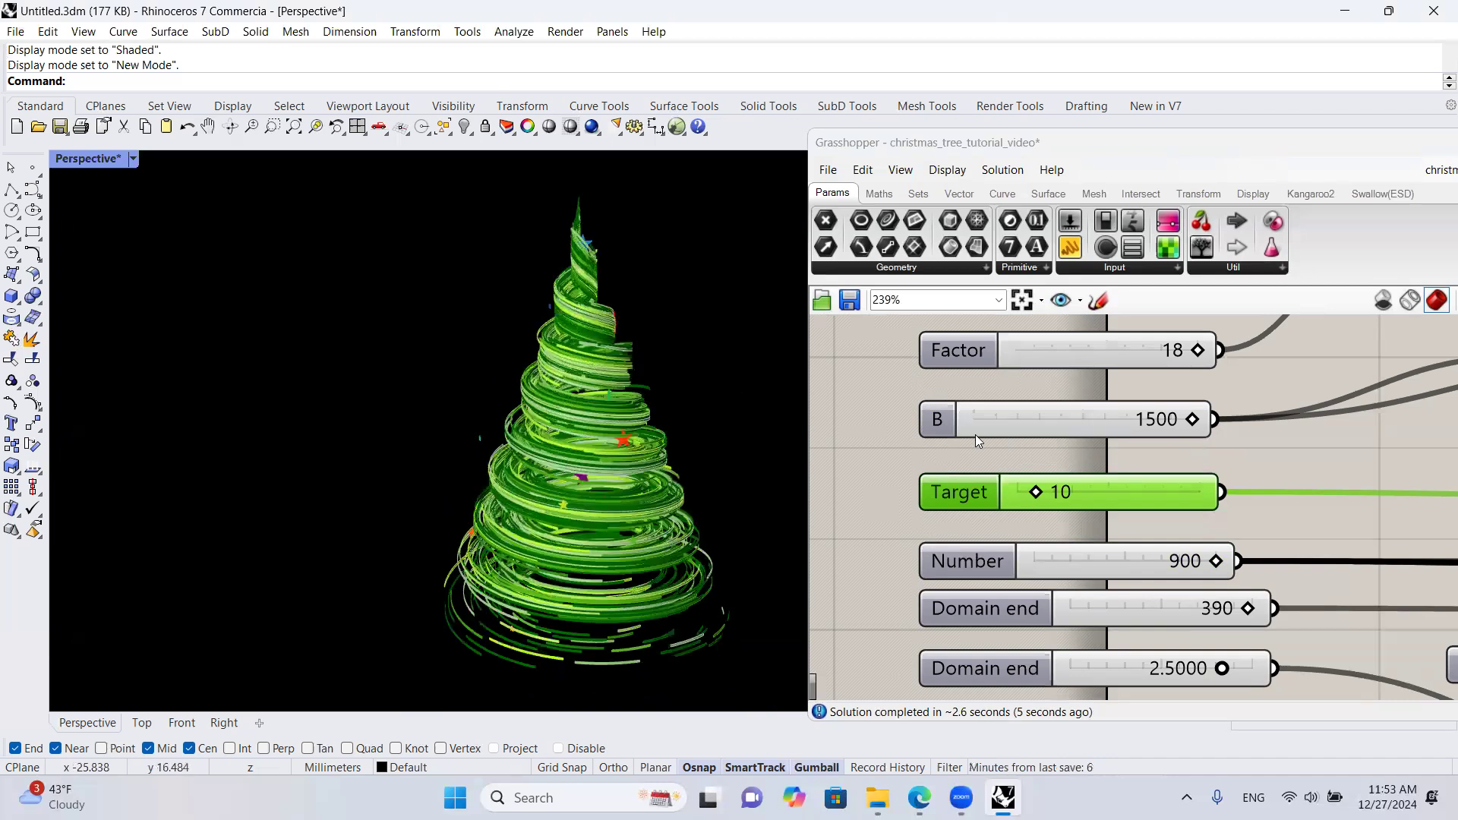
Step: Add a number slider of 0.99999 to the canvas below the existing sliders
{"action": "scroll", "coordinate": [1115, 416], "scroll_direction": "down", "scroll_amount": 3}
{"action": "scroll", "coordinate": [1115, 416], "scroll_direction": "down", "scroll_amount": 3}
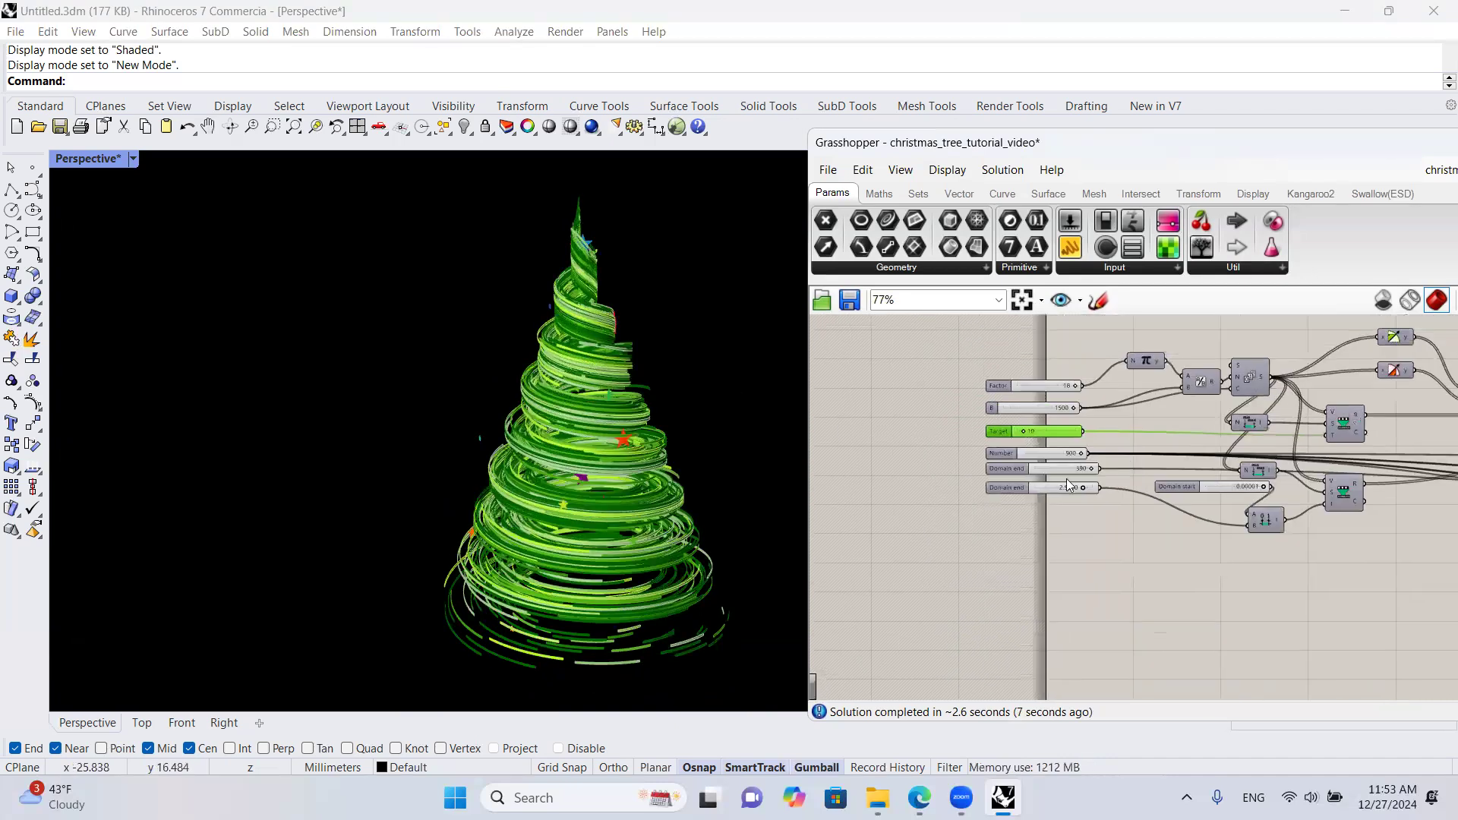
{"action": "scroll", "coordinate": [1060, 492], "scroll_direction": "up", "scroll_amount": 3}
{"action": "double_click", "coordinate": [983, 554]}
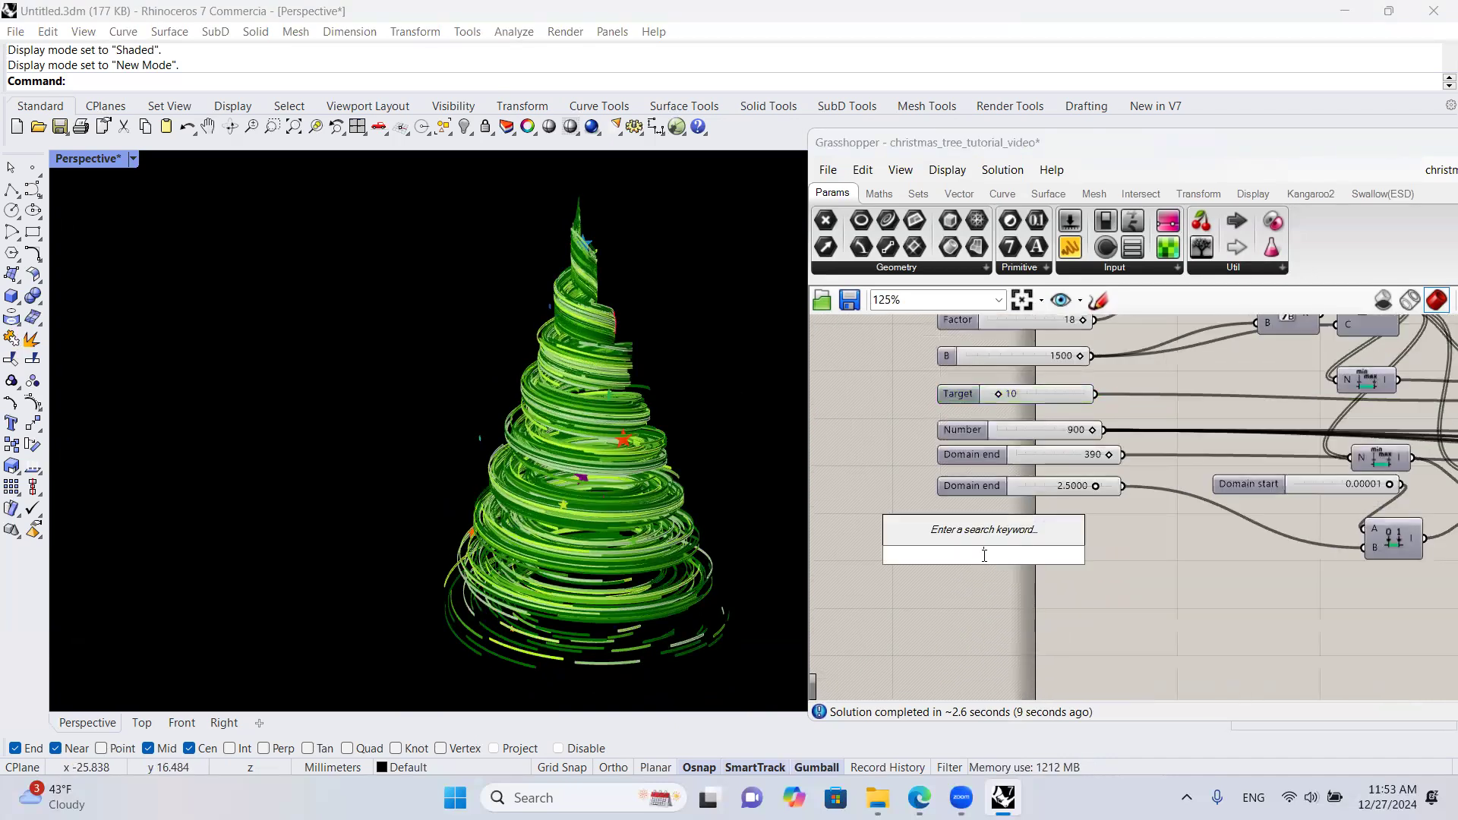
{"action": "type", "text": "0.99999"}
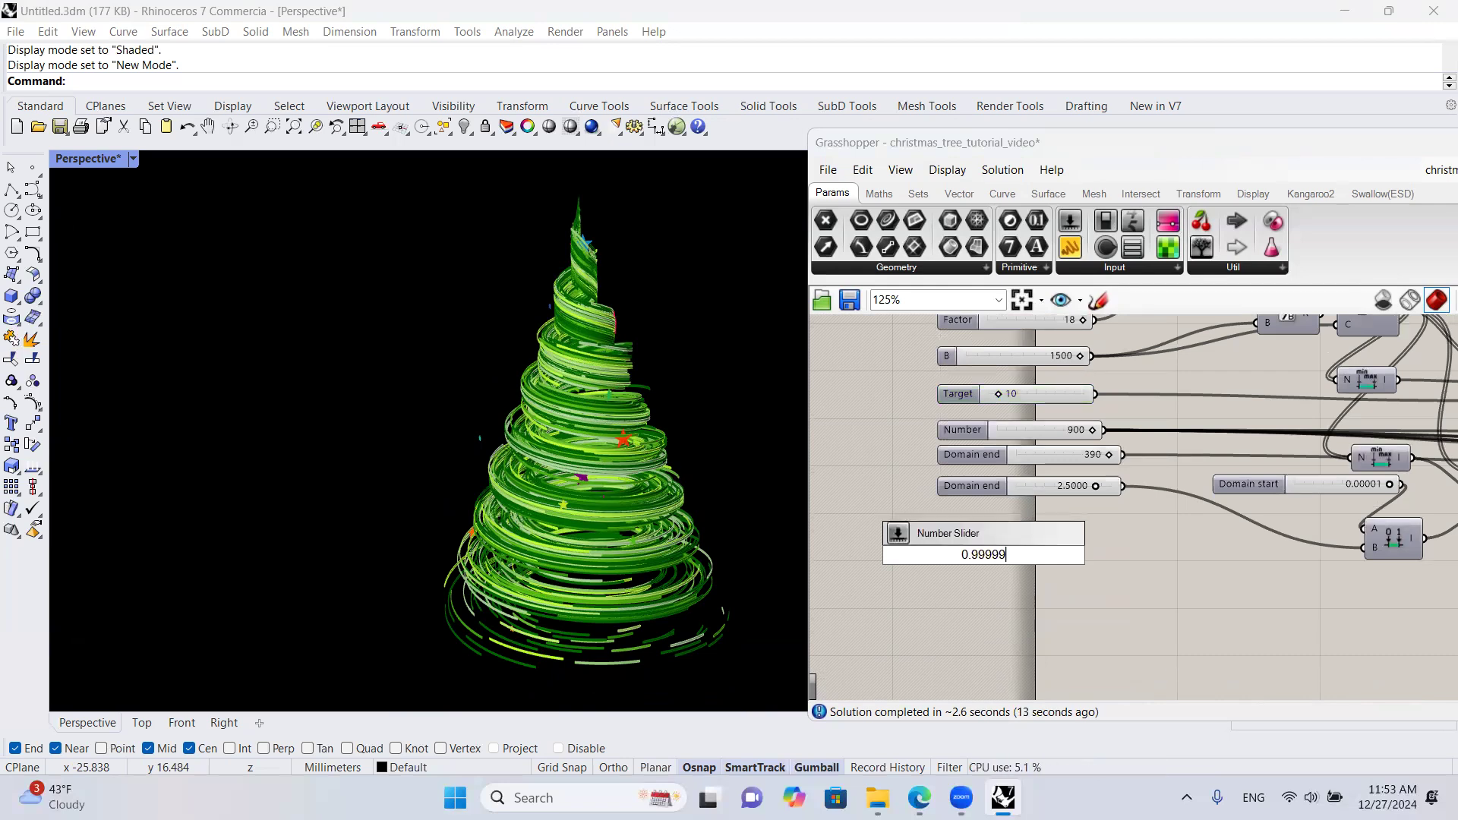
{"action": "key", "text": "Return"}
Step: Add a Multiplication component and place it above the Factor slider, moving the 0.99999 slider out of the way
{"action": "double_click", "coordinate": [1190, 581]}
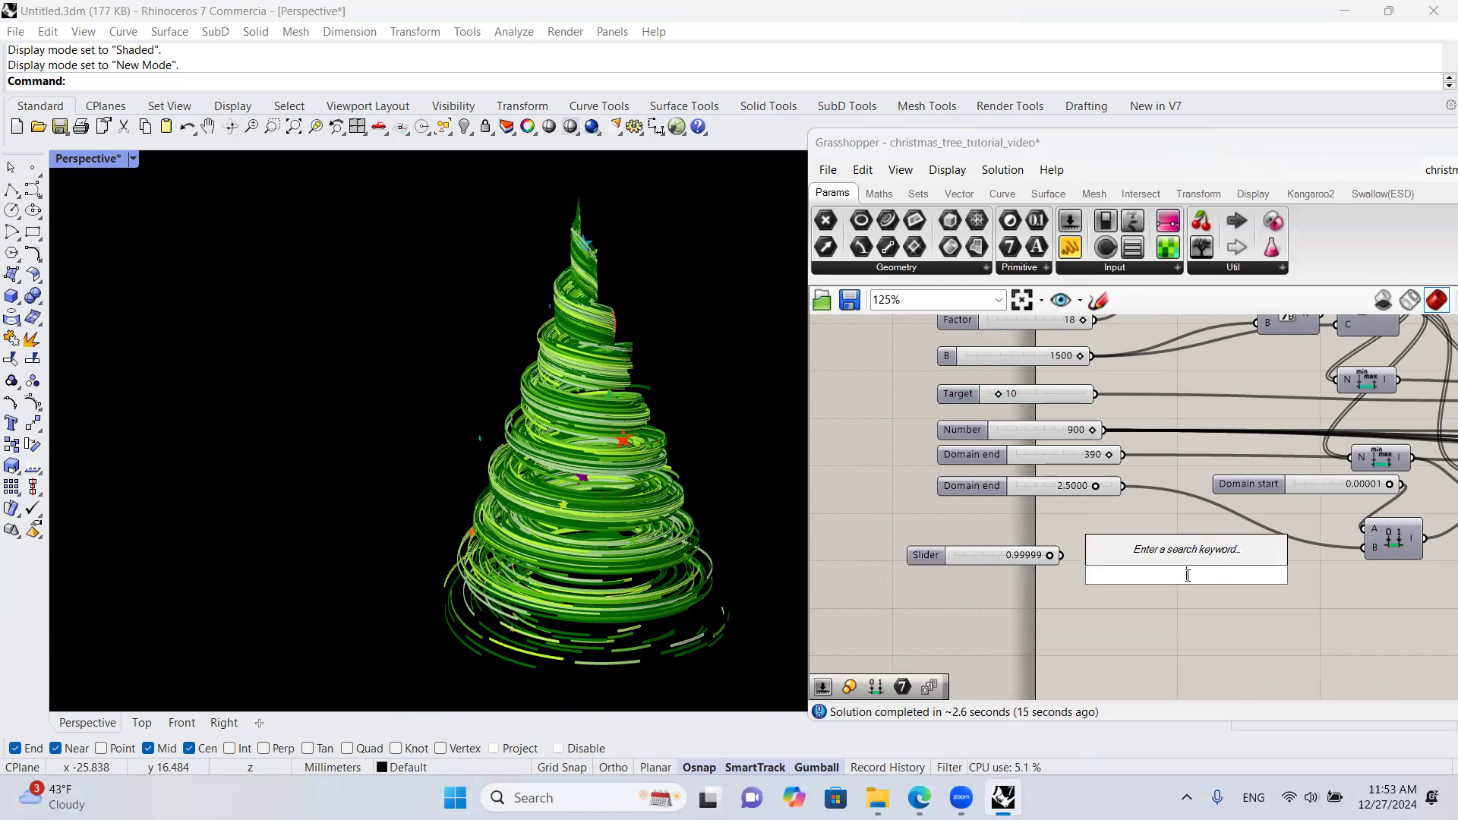
{"action": "type", "text": "mu"}
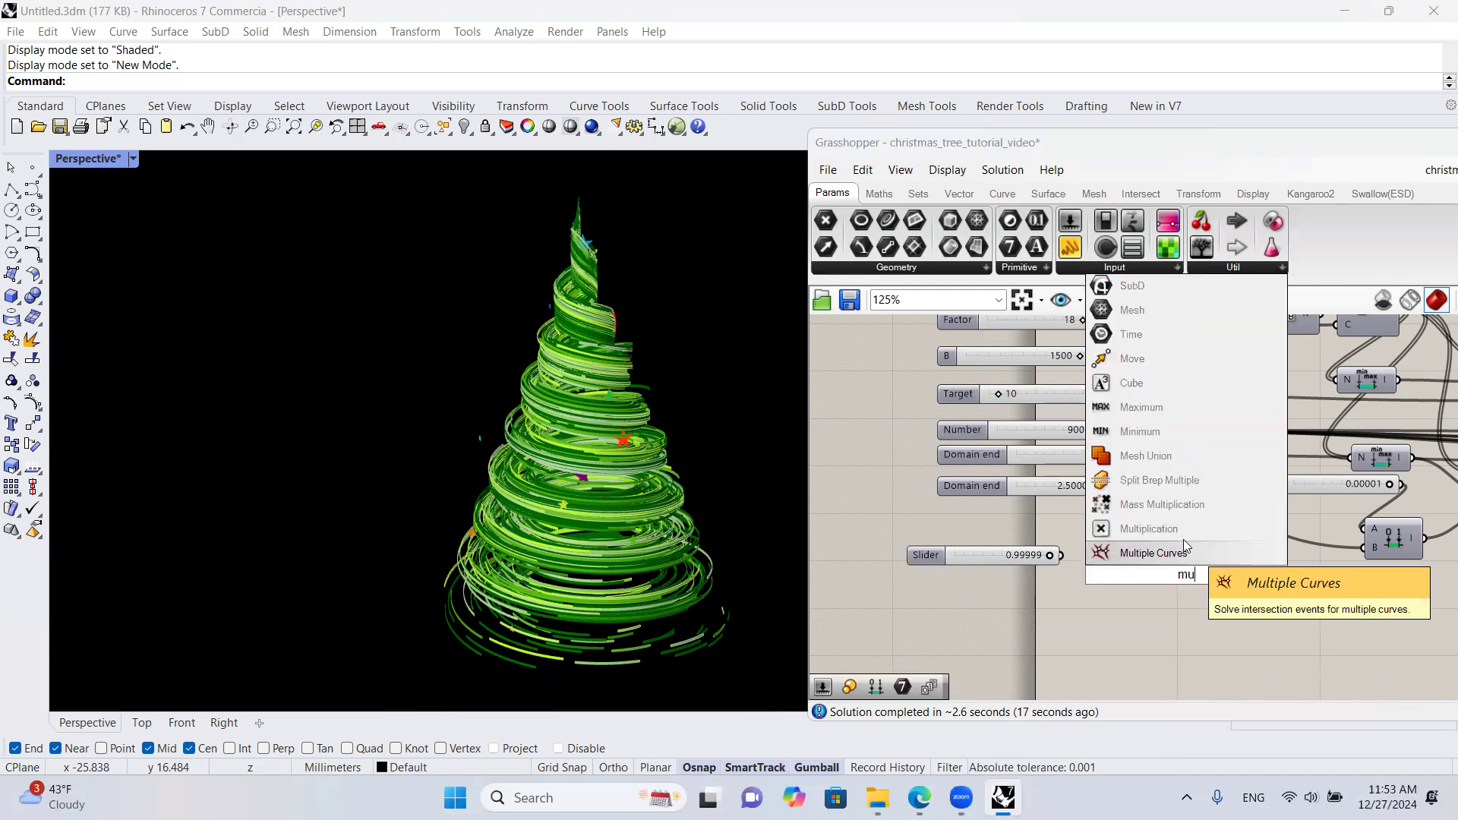
{"action": "left_click", "coordinate": [1163, 530]}
{"action": "scroll", "coordinate": [1125, 533], "scroll_direction": "down", "scroll_amount": 2}
{"action": "left_click_drag", "start_coordinate": [1027, 643], "coordinate": [871, 589]}
{"action": "left_click_drag", "start_coordinate": [1166, 657], "coordinate": [1014, 366]}
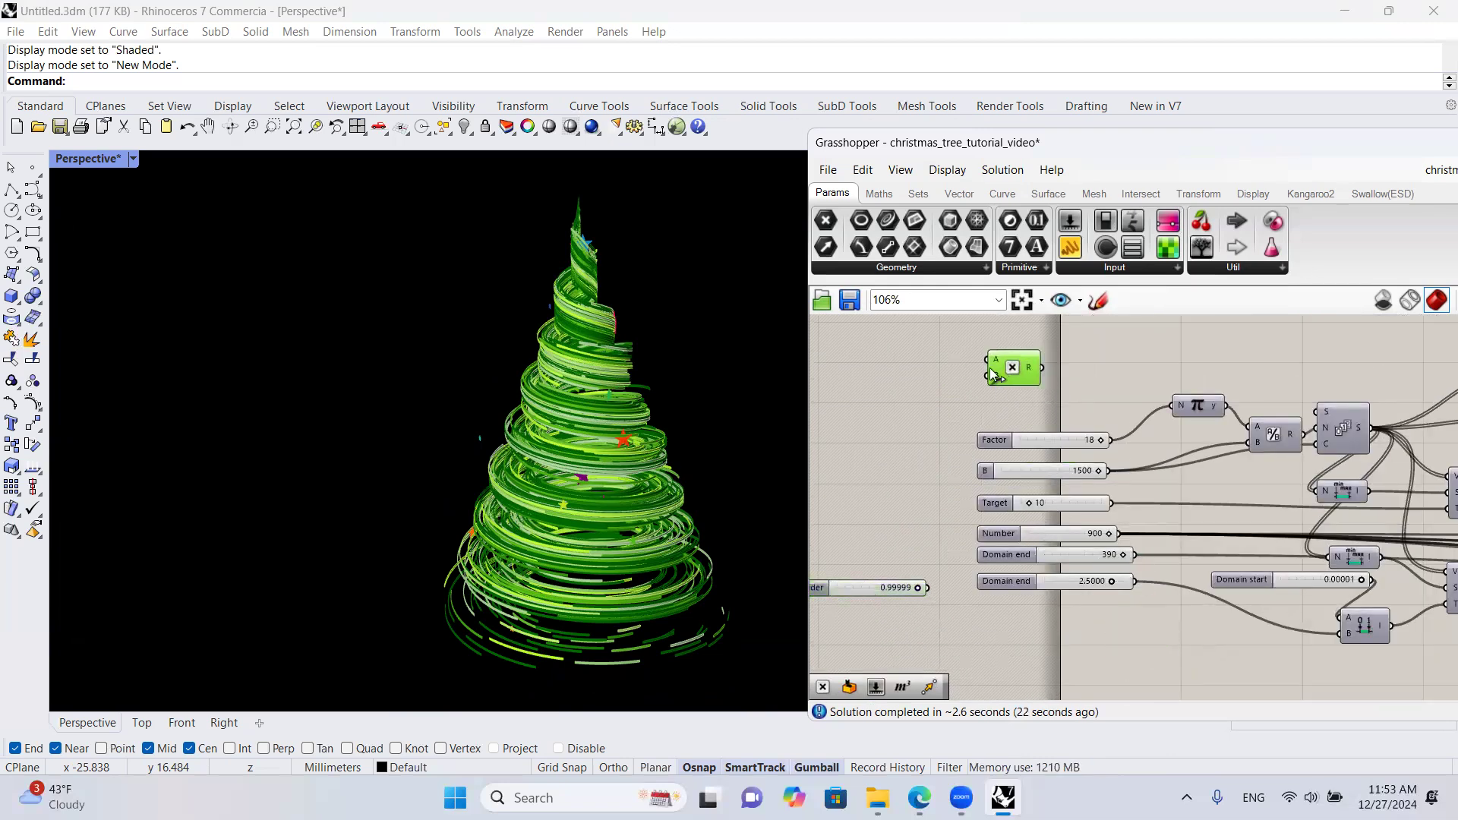
Step: Multiply the Factor slider by the 0.99999 slider and feed only the product into the Pi component
{"action": "right_click_drag", "start_coordinate": [863, 575], "coordinate": [1000, 588]}
{"action": "left_click_drag", "start_coordinate": [1000, 588], "coordinate": [943, 390]}
{"action": "left_click_drag", "start_coordinate": [1055, 379], "coordinate": [1209, 396]}
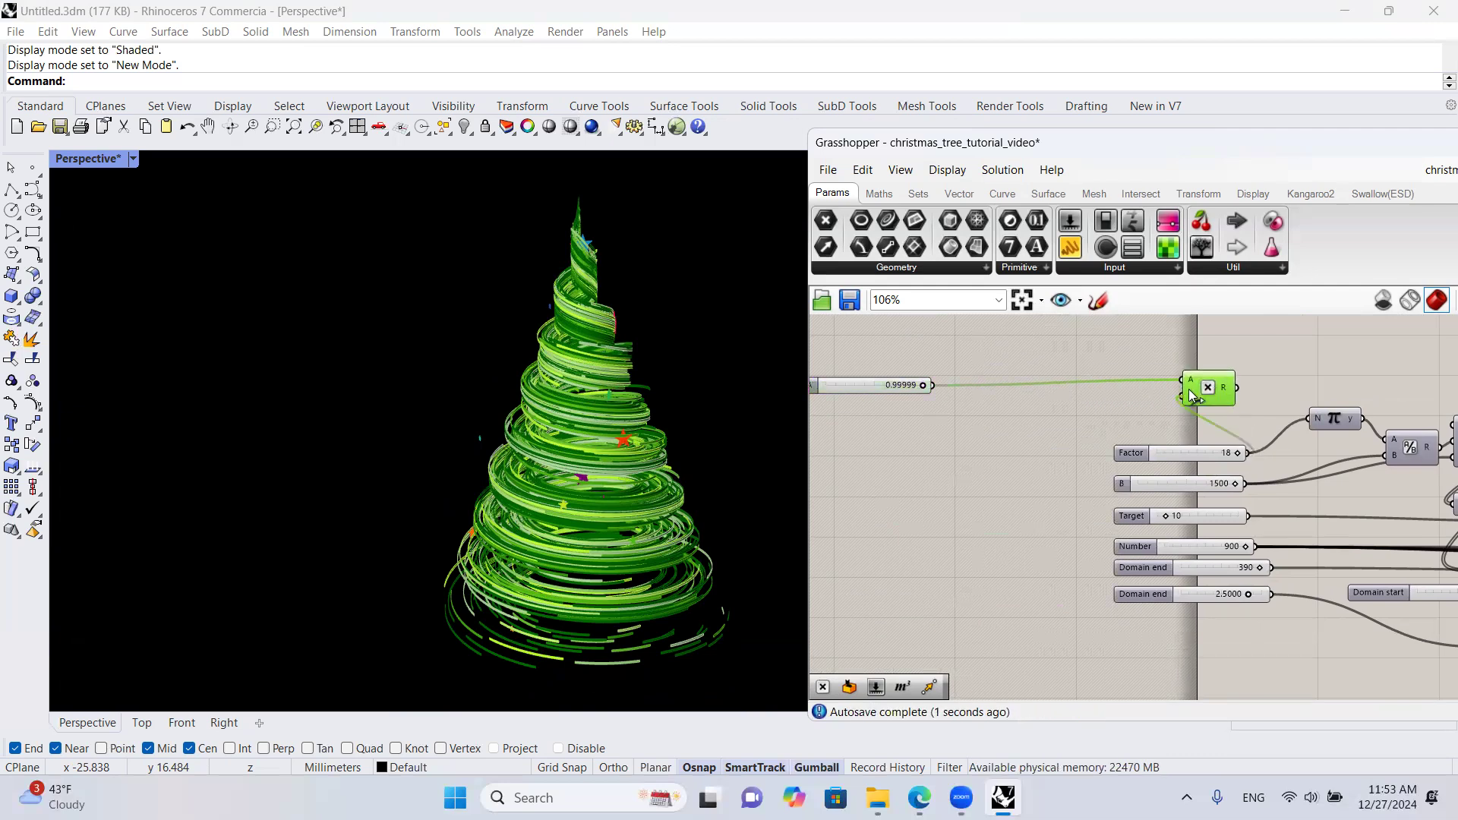
{"action": "scroll", "coordinate": [1262, 388], "scroll_direction": "up", "scroll_amount": 3}
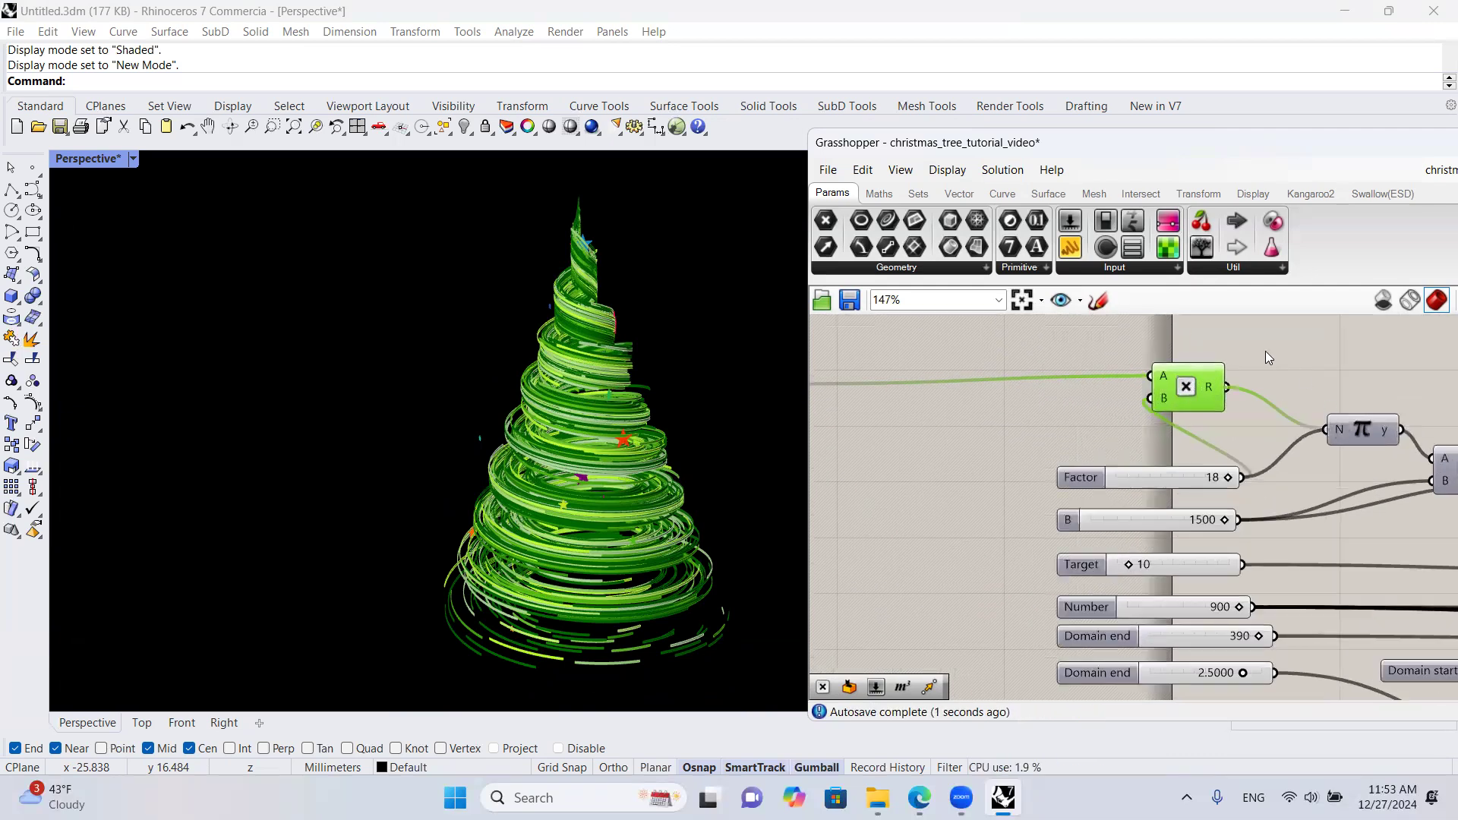
{"action": "key", "text": "ctrl+z"}
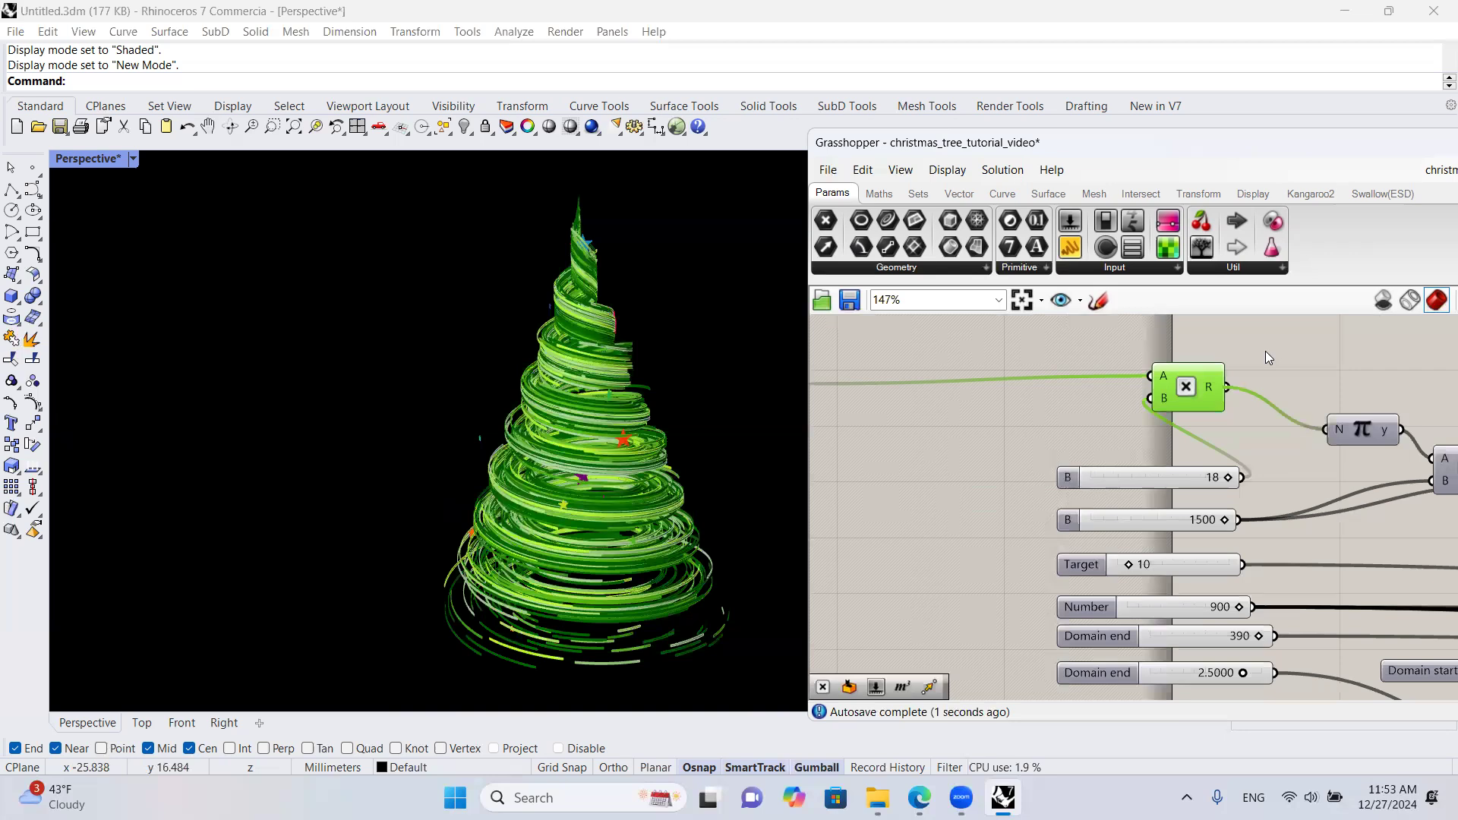
Step: Lock the solver and space out the 18 slider and its Multiplication component
{"action": "middle_click", "coordinate": [1266, 352]}
{"action": "left_click", "coordinate": [1266, 407]}
{"action": "left_click_drag", "start_coordinate": [1161, 473], "coordinate": [1061, 425]}
{"action": "scroll", "coordinate": [1117, 401], "scroll_direction": "down", "scroll_amount": 2}
{"action": "left_click_drag", "start_coordinate": [1169, 392], "coordinate": [1214, 392]}
{"action": "scroll", "coordinate": [1199, 400], "scroll_direction": "up", "scroll_amount": 1}
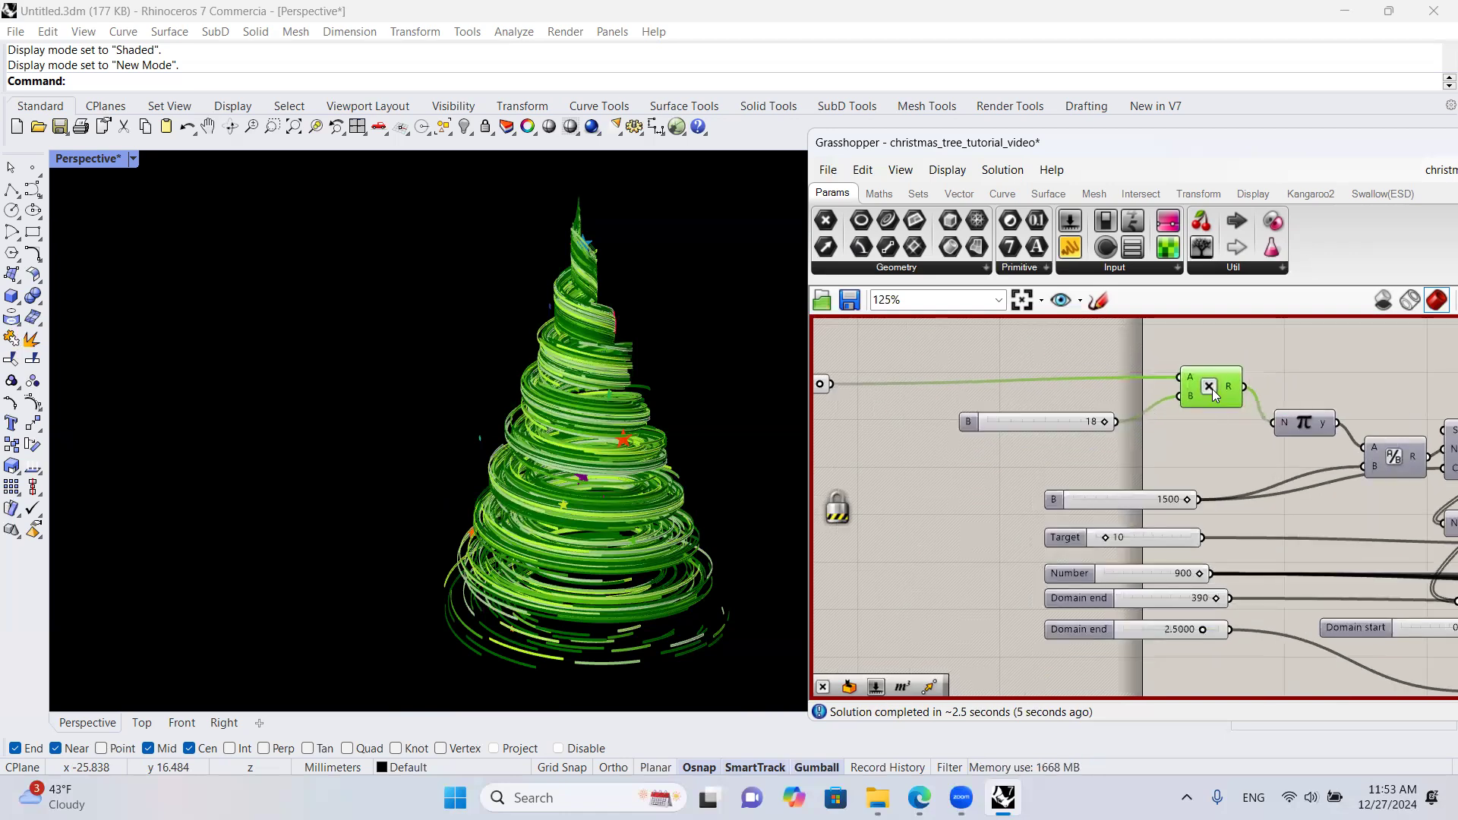
Step: Copy the Multiplication for the 1500 slider, add relays on the slider's two outgoing wires and feed them the product
{"action": "left_click", "coordinate": [1217, 459]}
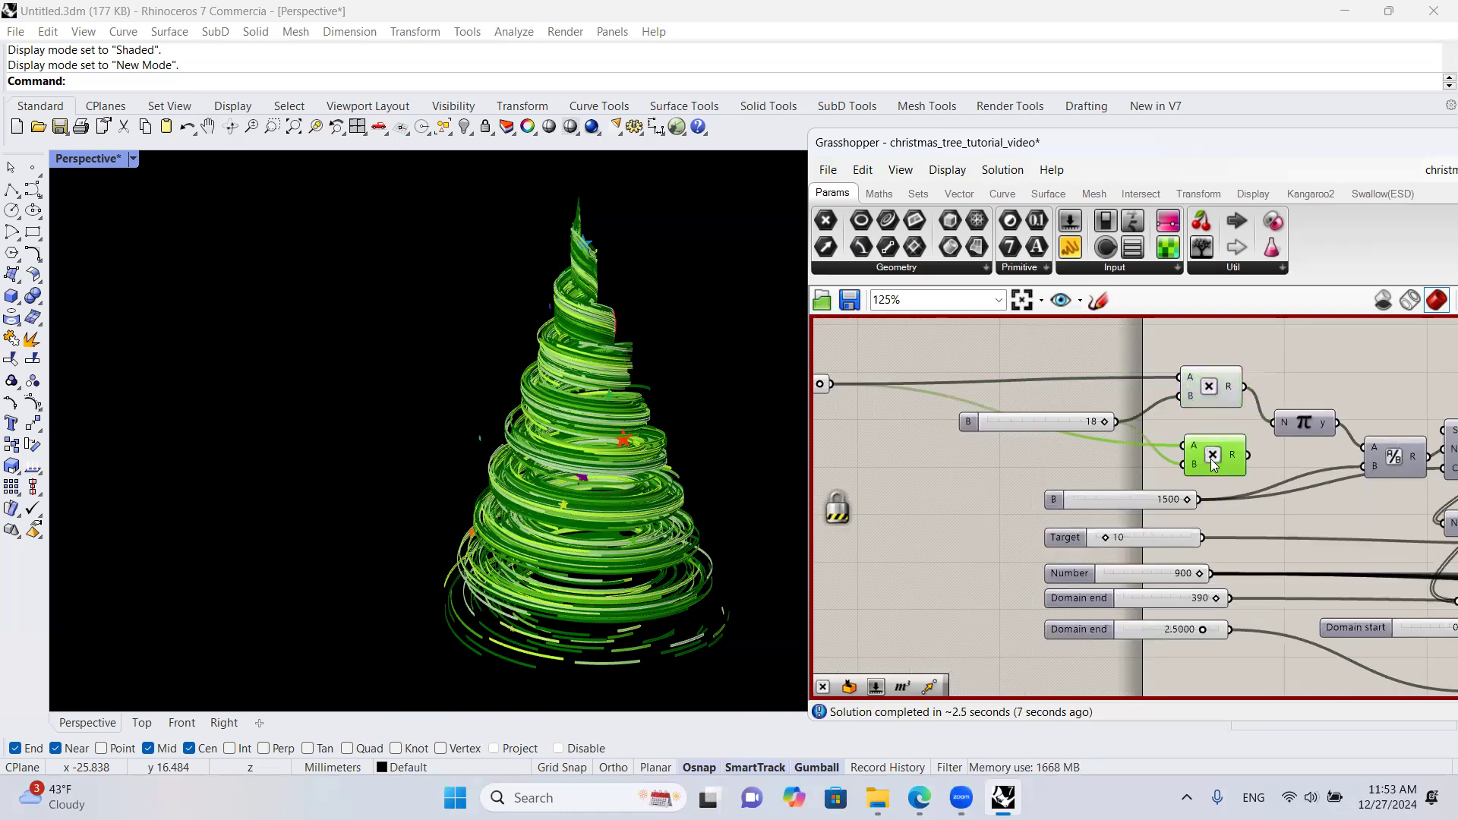
{"action": "double_click", "coordinate": [1303, 475]}
{"action": "double_click", "coordinate": [1305, 491]}
{"action": "left_click_drag", "start_coordinate": [1305, 491], "coordinate": [1239, 463]}
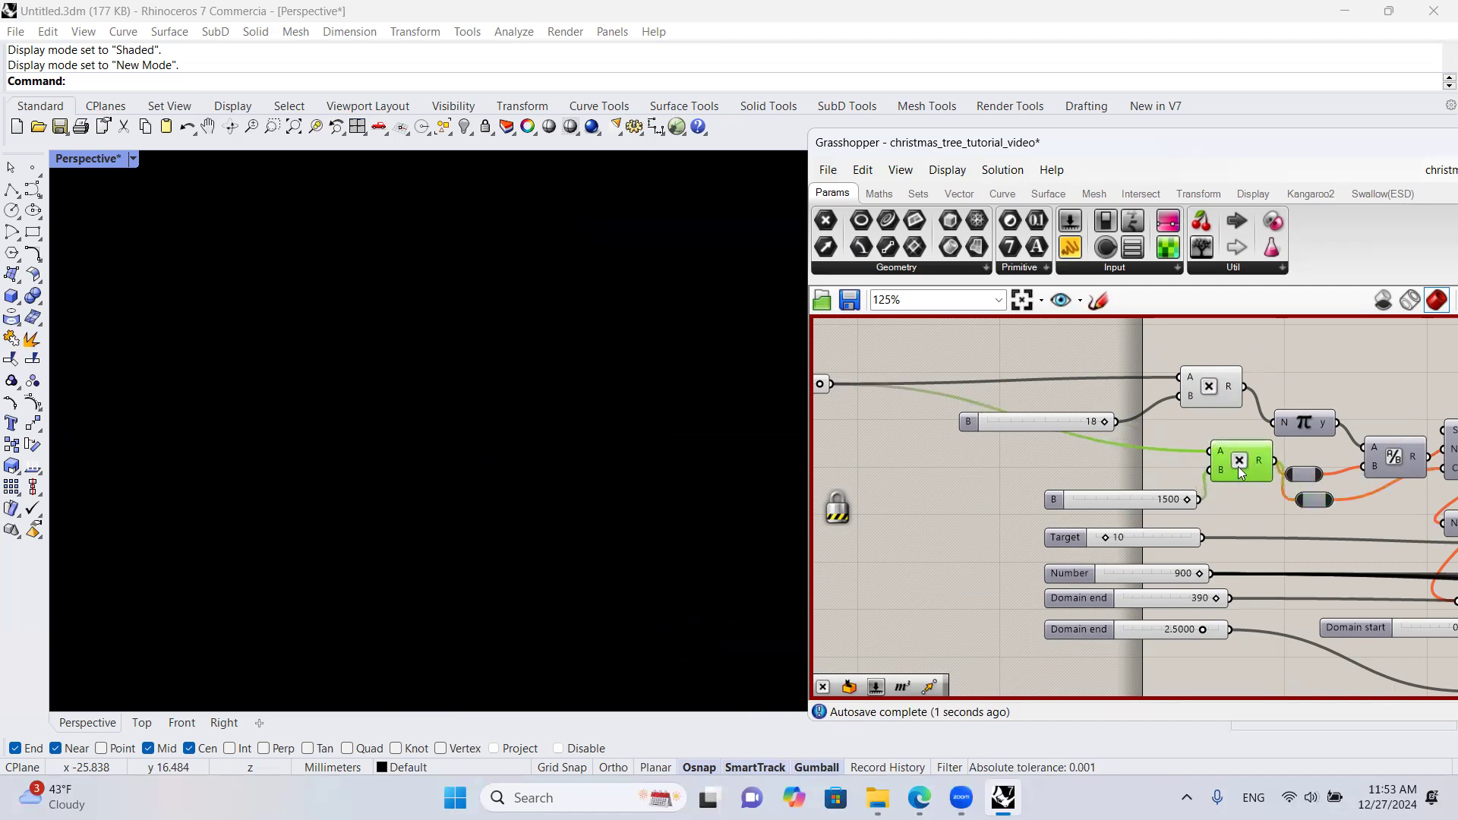
Step: Copy the Multiplication for the Target slider and feed its product through a relay on the slider's outgoing wire
{"action": "left_click_drag", "start_coordinate": [1254, 542], "coordinate": [1256, 477], "text": "alt"}
{"action": "double_click", "coordinate": [1337, 538]}
{"action": "scroll", "coordinate": [1302, 494], "scroll_direction": "down", "scroll_amount": 2}
{"action": "scroll", "coordinate": [1302, 502], "scroll_direction": "up", "scroll_amount": 3}
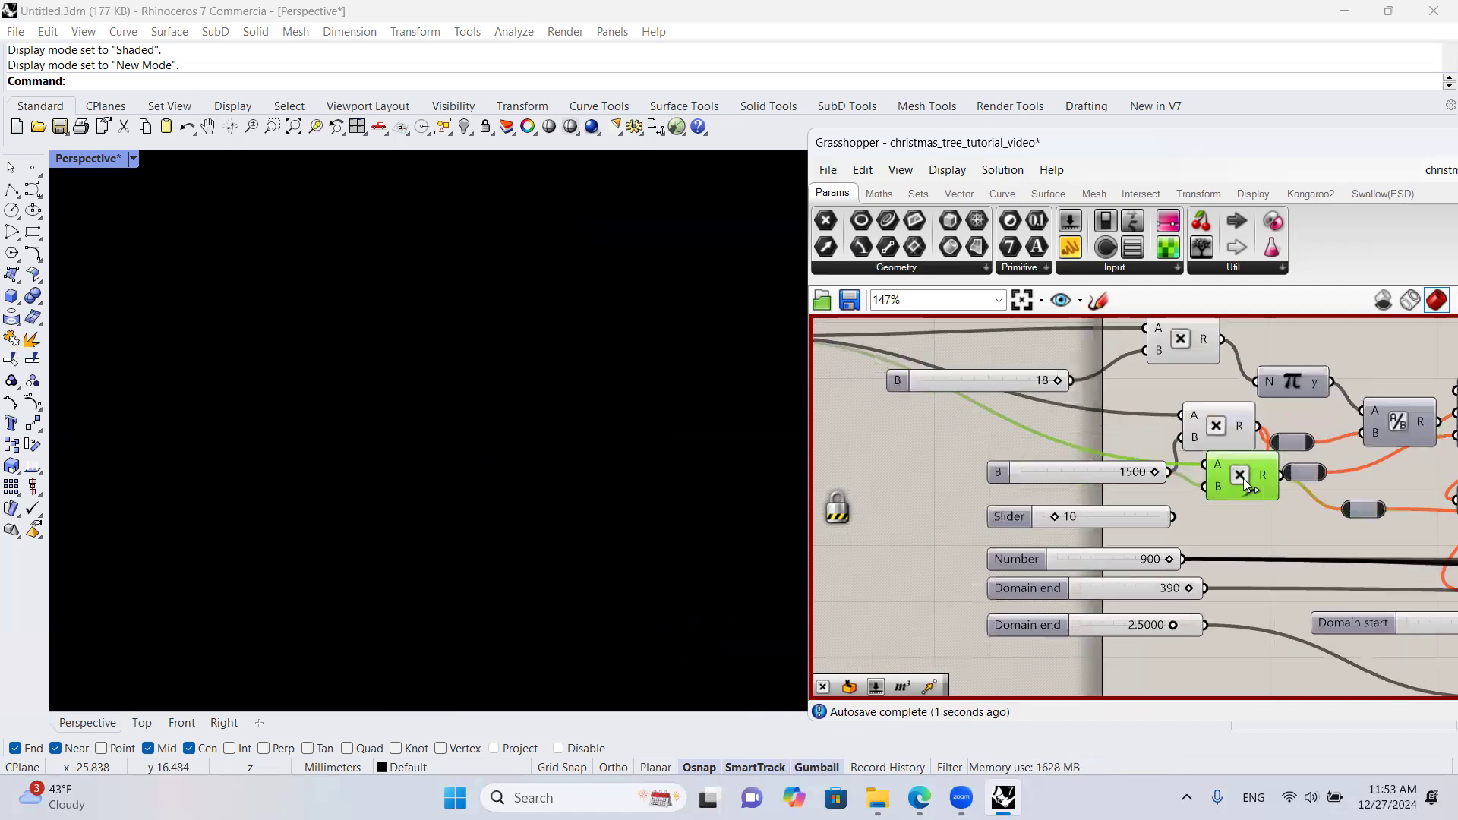
Step: Make another Multiplication copy below, and move the Number and two Domain end sliders down and left to make room
{"action": "left_click_drag", "start_coordinate": [1253, 531], "coordinate": [1253, 531], "text": "alt"}
{"action": "right_click_drag", "start_coordinate": [1338, 544], "coordinate": [1268, 492]}
{"action": "left_click_drag", "start_coordinate": [1088, 606], "coordinate": [1030, 491]}
{"action": "scroll", "coordinate": [1075, 495], "scroll_direction": "down", "scroll_amount": 2}
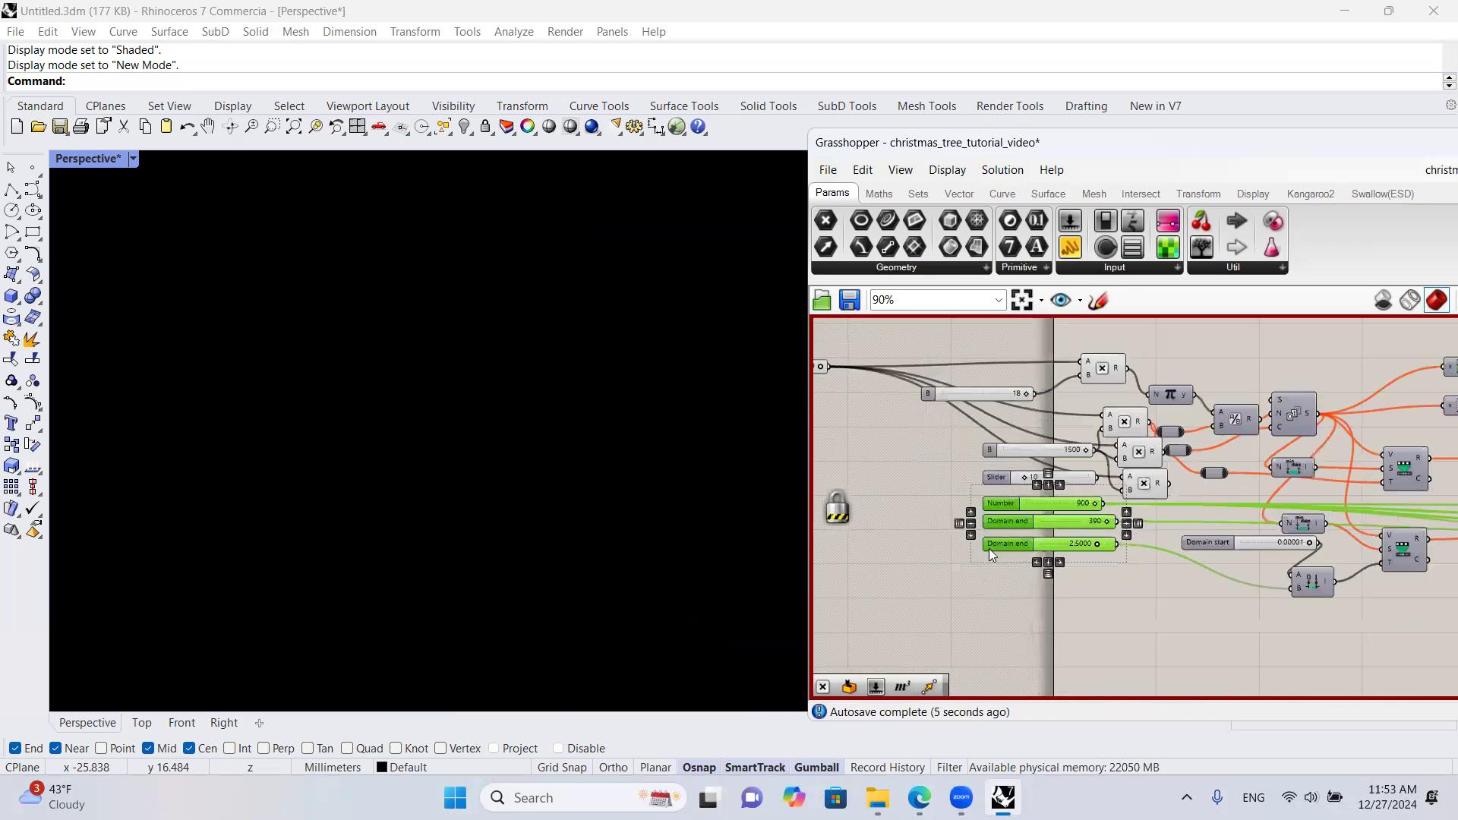
{"action": "left_click_drag", "start_coordinate": [989, 549], "coordinate": [914, 599]}
Step: Insert six relays on the wires leaving the 900 slider and stack them in a column
{"action": "scroll", "coordinate": [1139, 544], "scroll_direction": "up", "scroll_amount": 2}
{"action": "left_click", "coordinate": [1139, 544]}
{"action": "double_click", "coordinate": [1146, 555]}
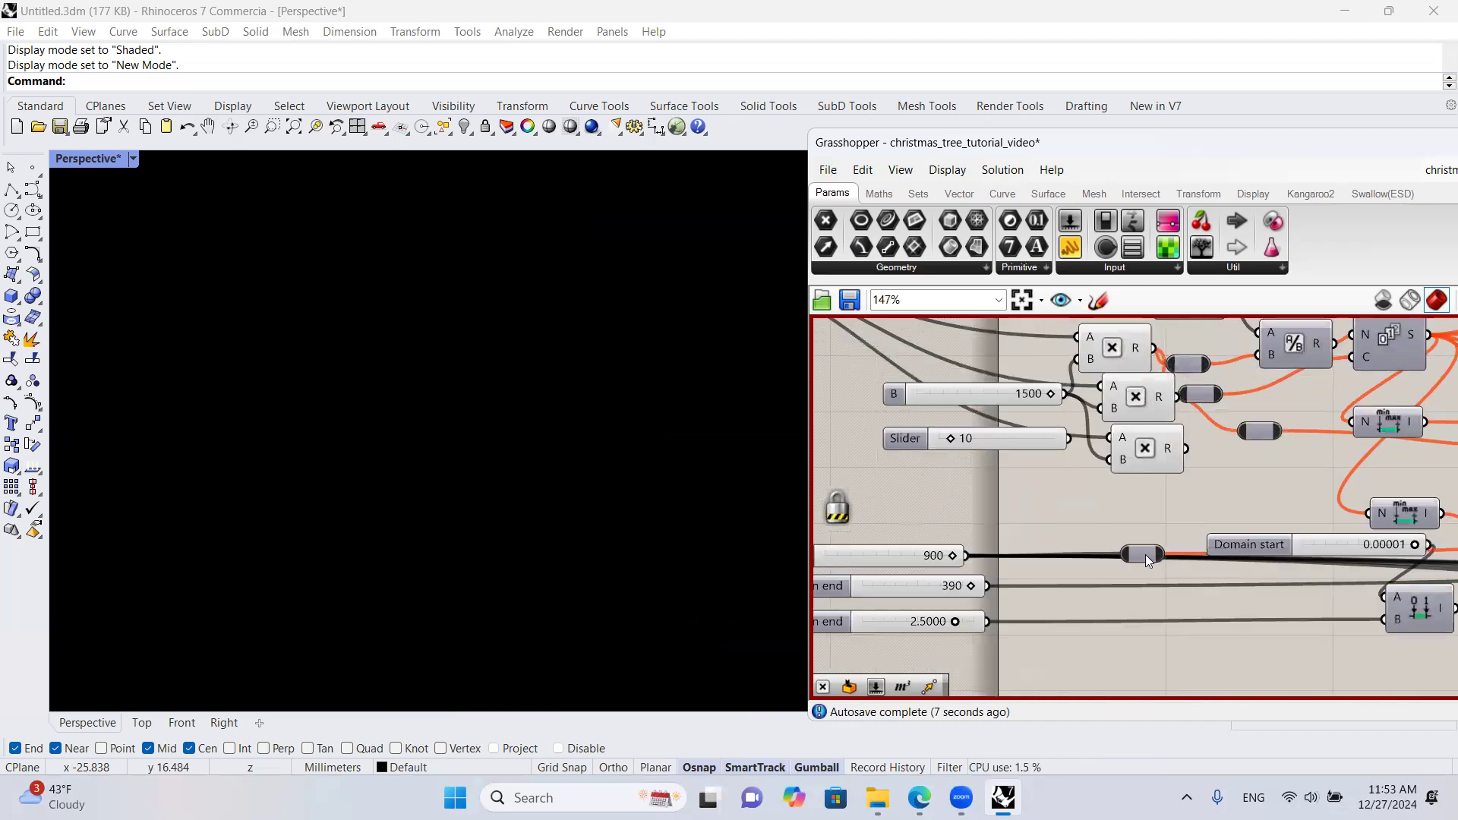
{"action": "left_click_drag", "start_coordinate": [1145, 556], "coordinate": [1182, 502]}
{"action": "double_click", "coordinate": [1160, 558]}
{"action": "left_click_drag", "start_coordinate": [1166, 557], "coordinate": [1188, 495]}
{"action": "double_click", "coordinate": [1175, 557]}
{"action": "double_click", "coordinate": [1173, 556]}
{"action": "double_click", "coordinate": [1178, 558]}
{"action": "double_click", "coordinate": [1181, 556]}
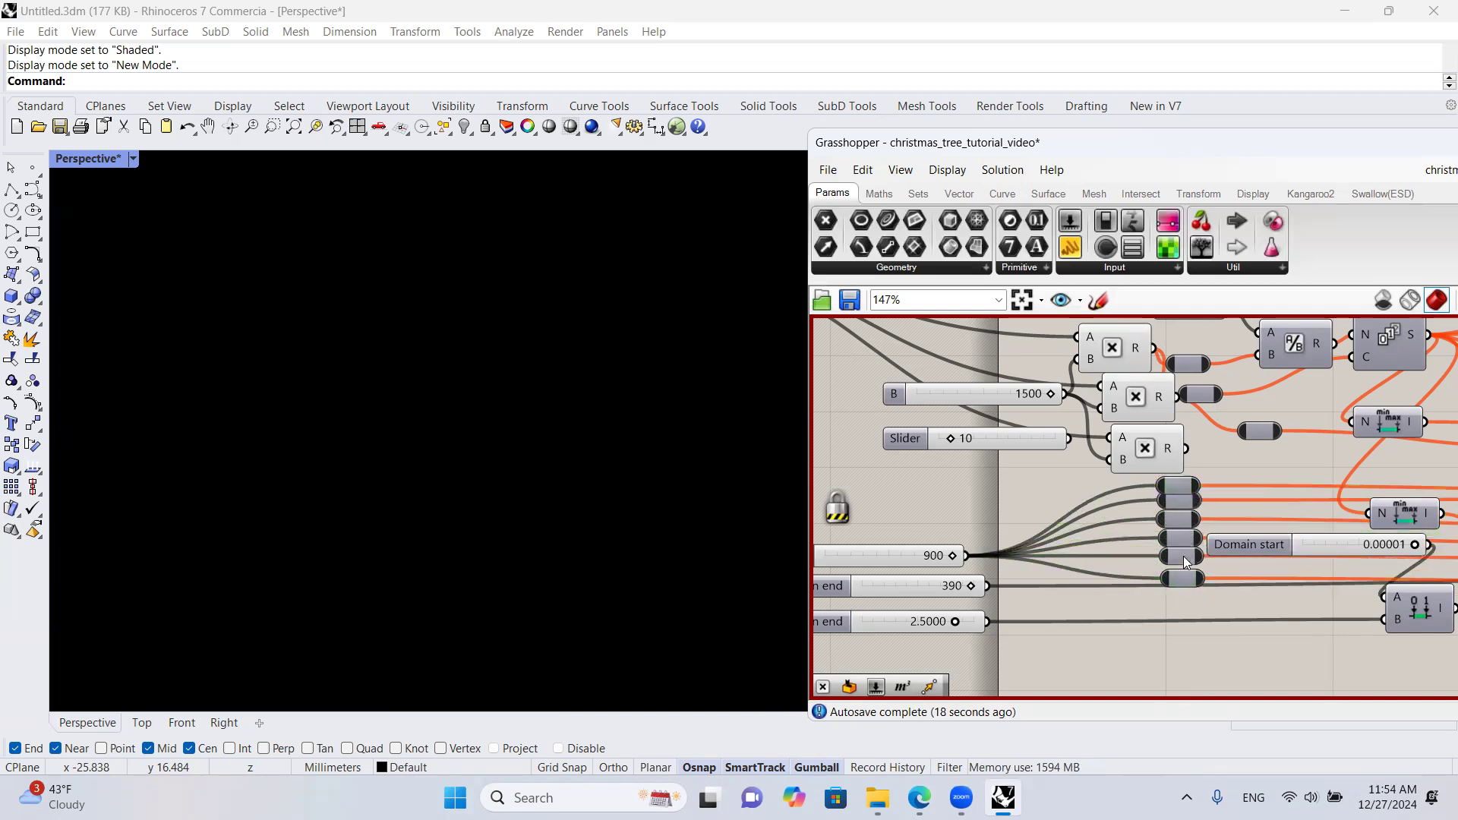
Step: Move the lowest Multiplication beside the relay stack and wire the 10 slider into input B of the one above it
{"action": "left_click_drag", "start_coordinate": [1156, 447], "coordinate": [1099, 491]}
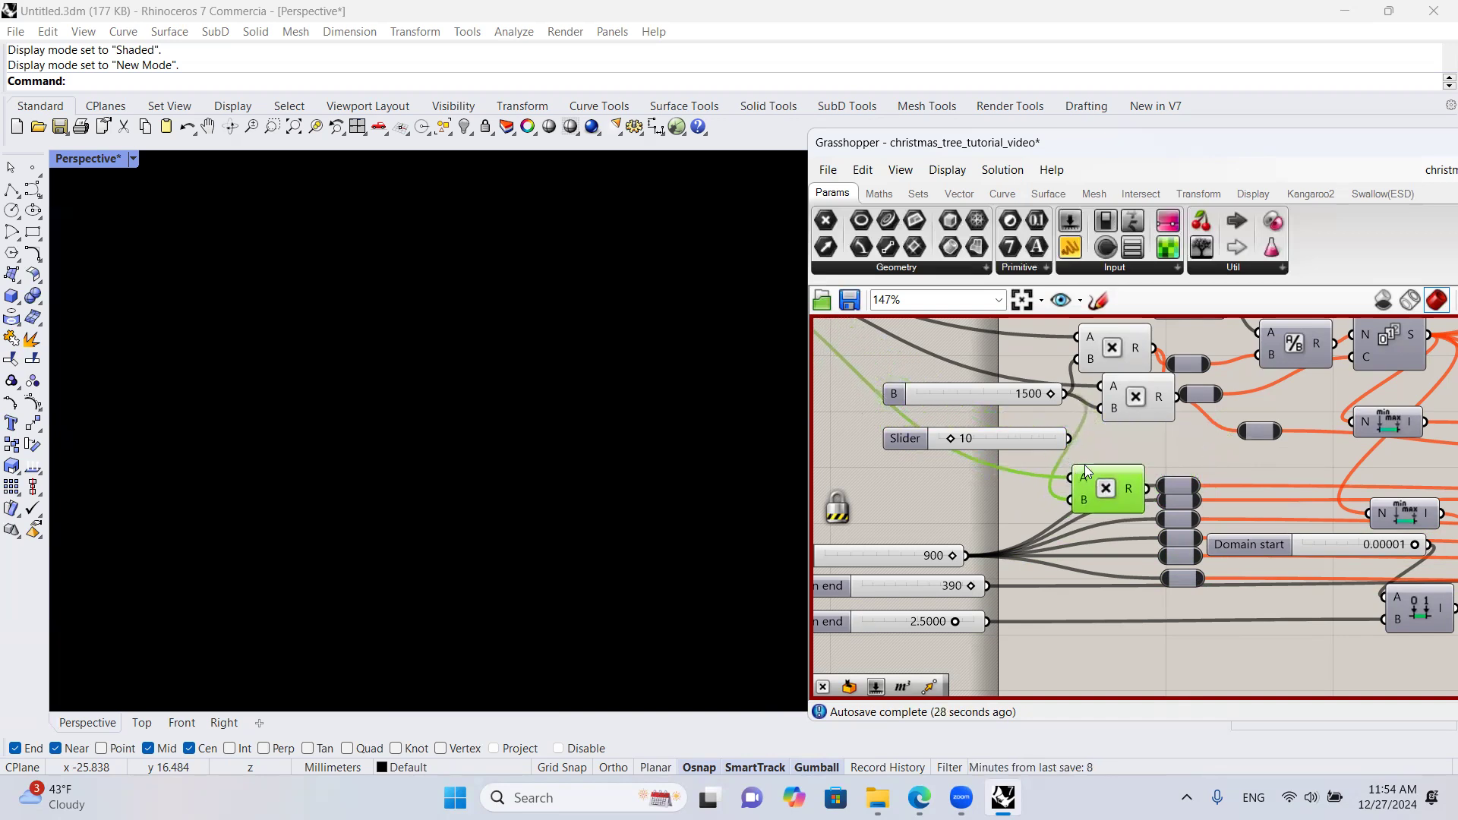
{"action": "right_click_drag", "start_coordinate": [1085, 465], "coordinate": [1156, 454]}
{"action": "left_click", "coordinate": [1092, 440]}
{"action": "scroll", "coordinate": [1092, 439], "scroll_direction": "down", "scroll_amount": 3}
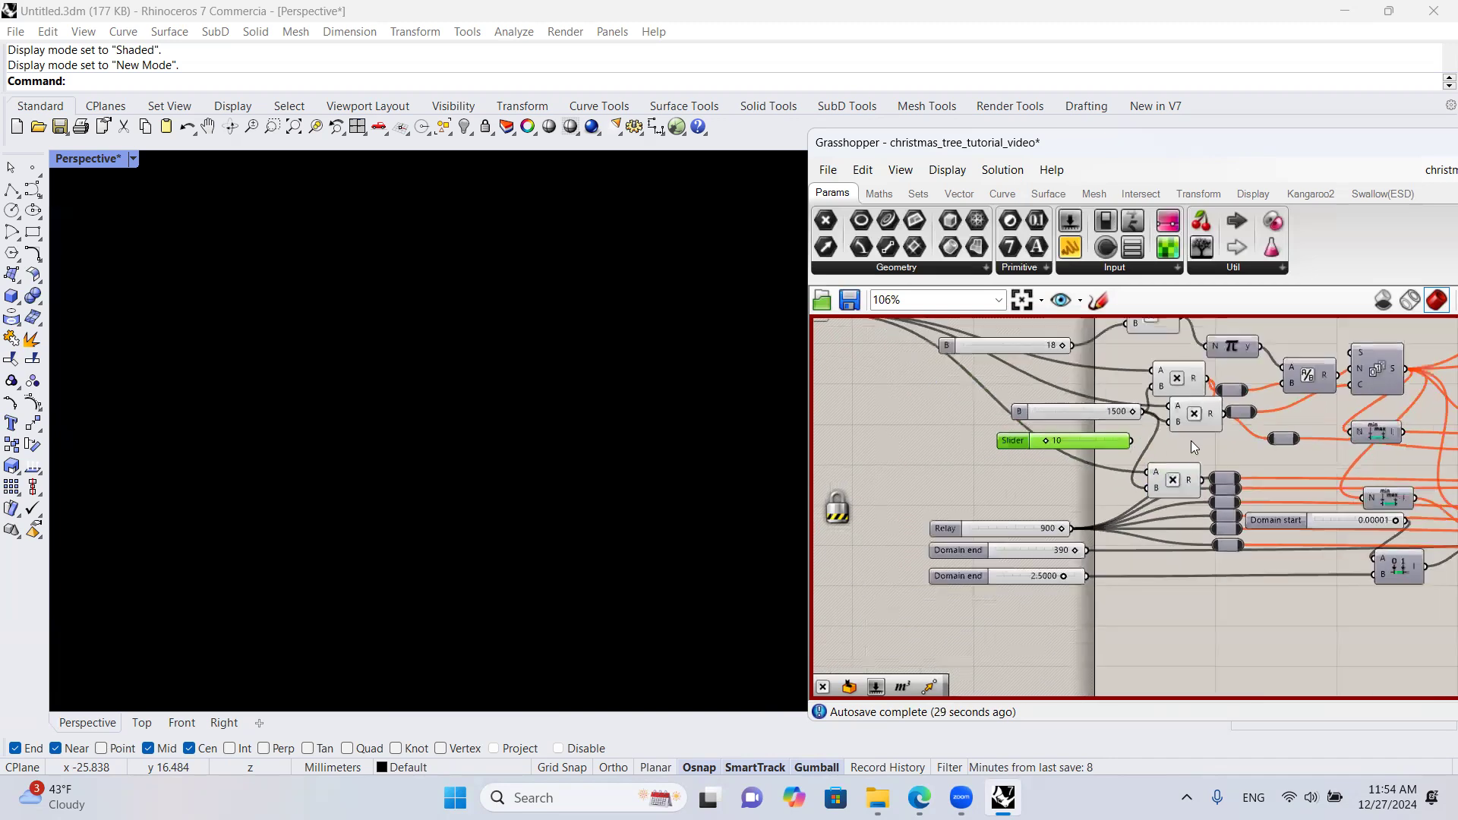
{"action": "scroll", "coordinate": [1199, 429], "scroll_direction": "up", "scroll_amount": 3}
{"action": "left_click", "coordinate": [1211, 439]}
{"action": "left_click_drag", "start_coordinate": [1222, 436], "coordinate": [1196, 435]}
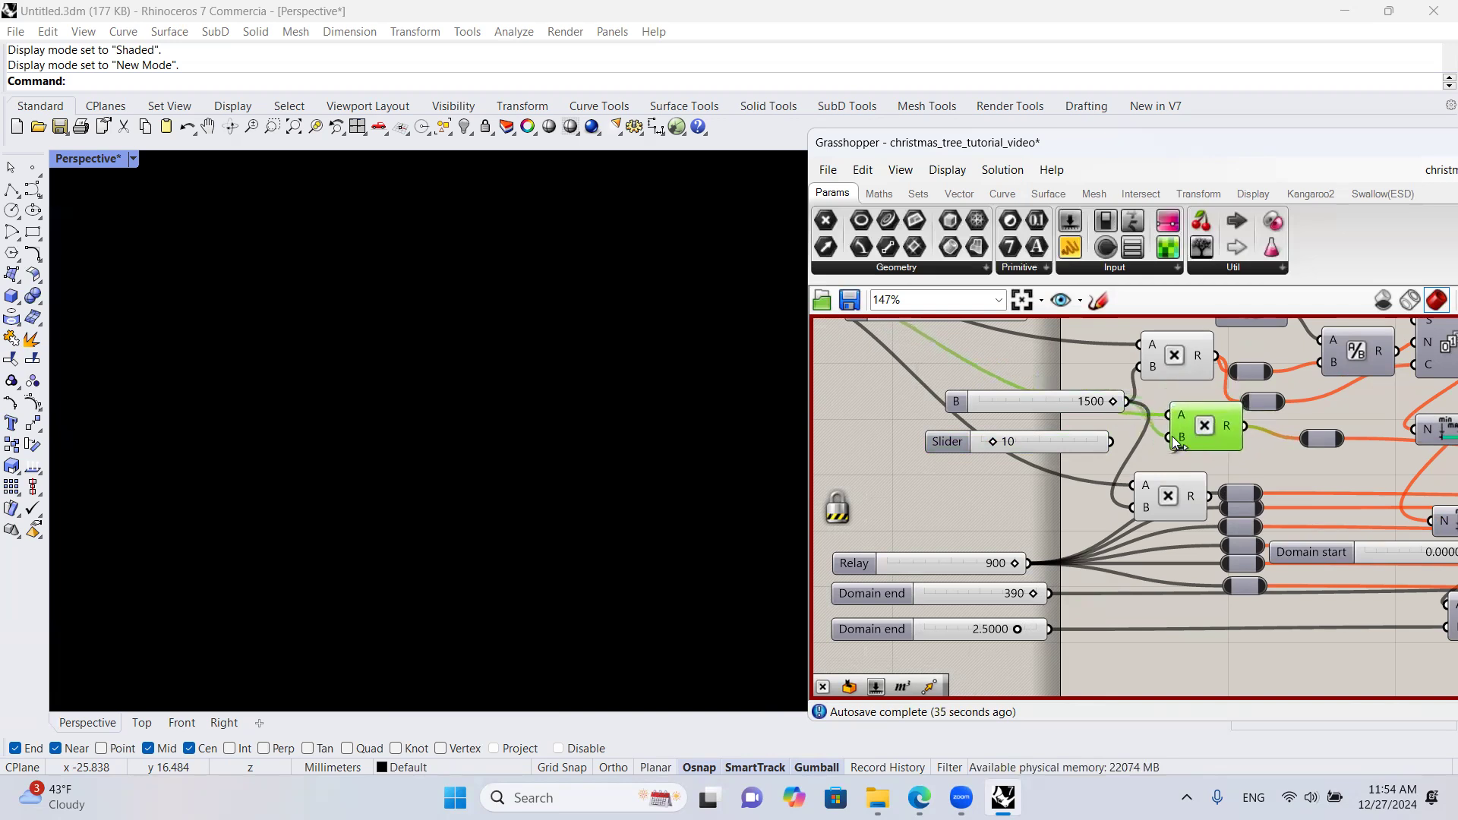
{"action": "key", "text": "ctrl+z"}
{"action": "left_click_drag", "start_coordinate": [1202, 405], "coordinate": [1206, 424]}
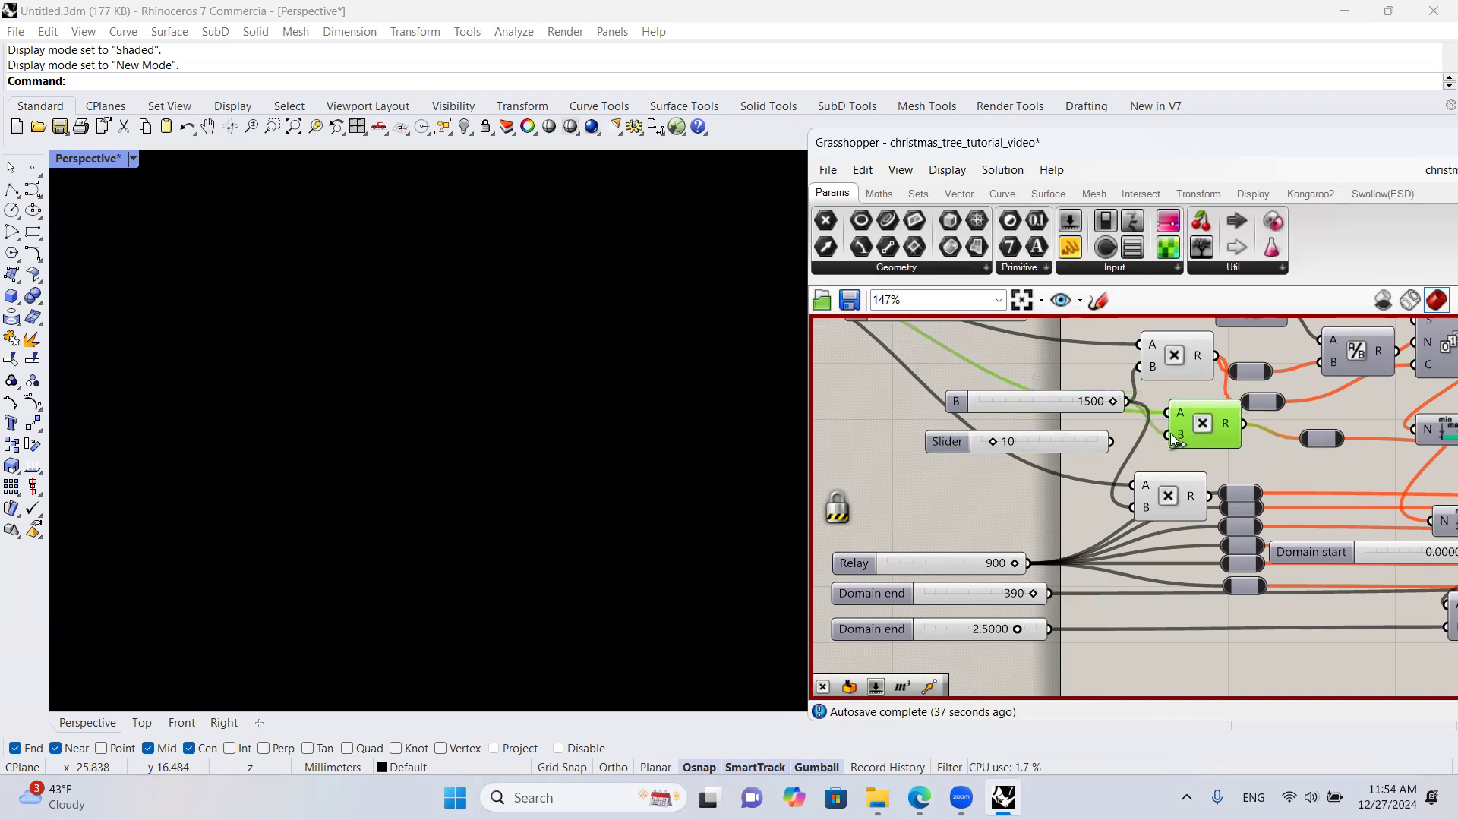
{"action": "left_click_drag", "start_coordinate": [1111, 441], "coordinate": [1168, 435]}
Step: Wire the 900 slider into the lowest Multiplication's B input and route the product to all six stacked relays
{"action": "left_click", "coordinate": [1174, 497]}
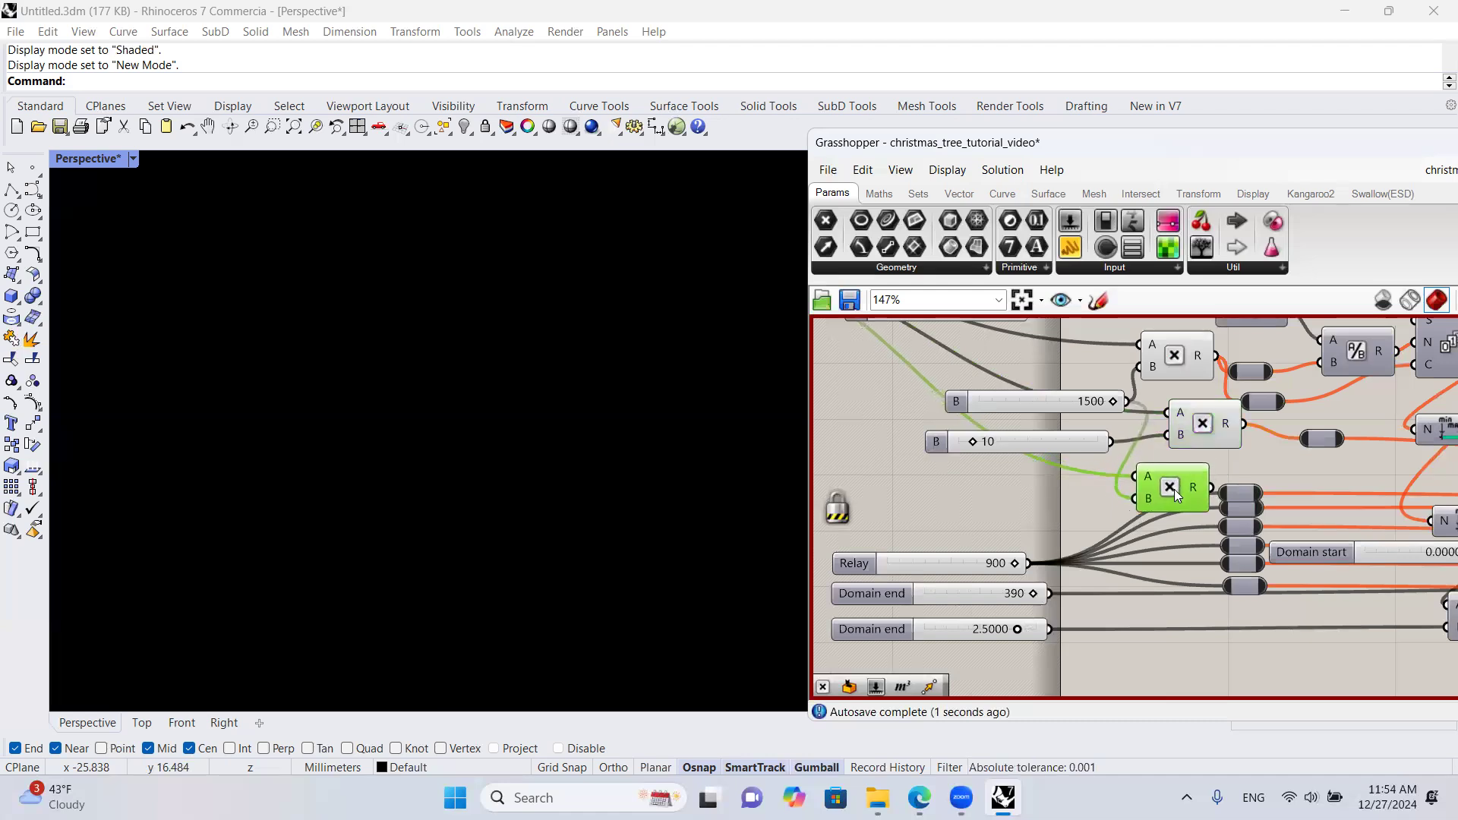
{"action": "left_click_drag", "start_coordinate": [1176, 500], "coordinate": [1221, 547]}
{"action": "left_click_drag", "start_coordinate": [1173, 494], "coordinate": [1175, 490]}
{"action": "left_click_drag", "start_coordinate": [1225, 586], "coordinate": [1143, 523]}
Step: Add a relay on the 390 slider's wire and feed it from a new Multiplication copy that takes the slider
{"action": "right_click_drag", "start_coordinate": [1089, 588], "coordinate": [1087, 541]}
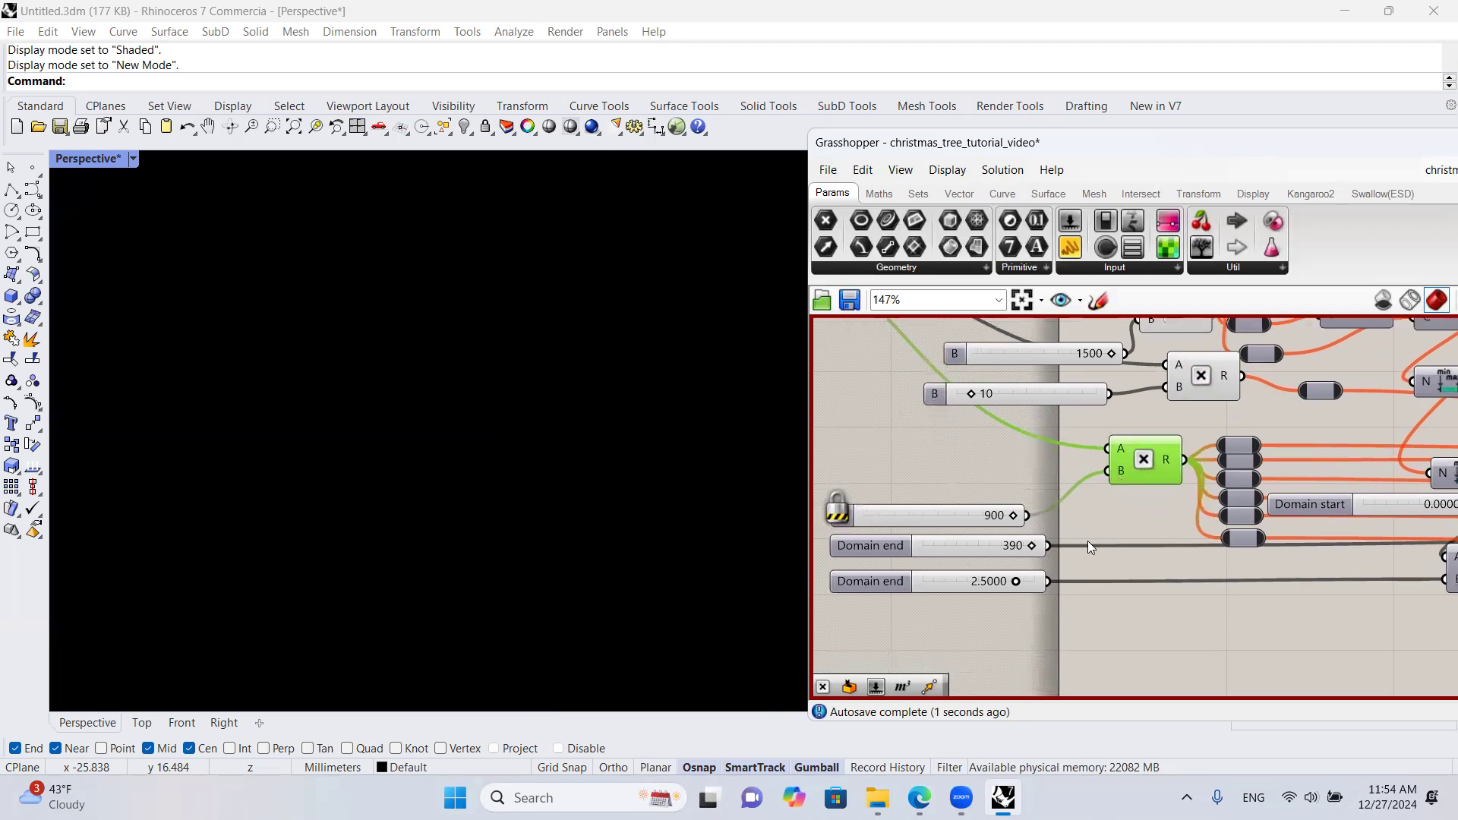
{"action": "double_click", "coordinate": [1140, 545]}
{"action": "mouse_move", "coordinate": [1139, 546]}
{"action": "left_mouse_down"}
{"action": "mouse_move", "coordinate": [1145, 515]}
{"action": "mouse_move", "coordinate": [1147, 542]}
{"action": "left_mouse_up"}
{"action": "left_click_drag", "start_coordinate": [1147, 474], "coordinate": [1141, 430]}
{"action": "left_click_drag", "start_coordinate": [1145, 481], "coordinate": [1137, 545], "text": "alt"}
{"action": "left_click", "coordinate": [1148, 544]}
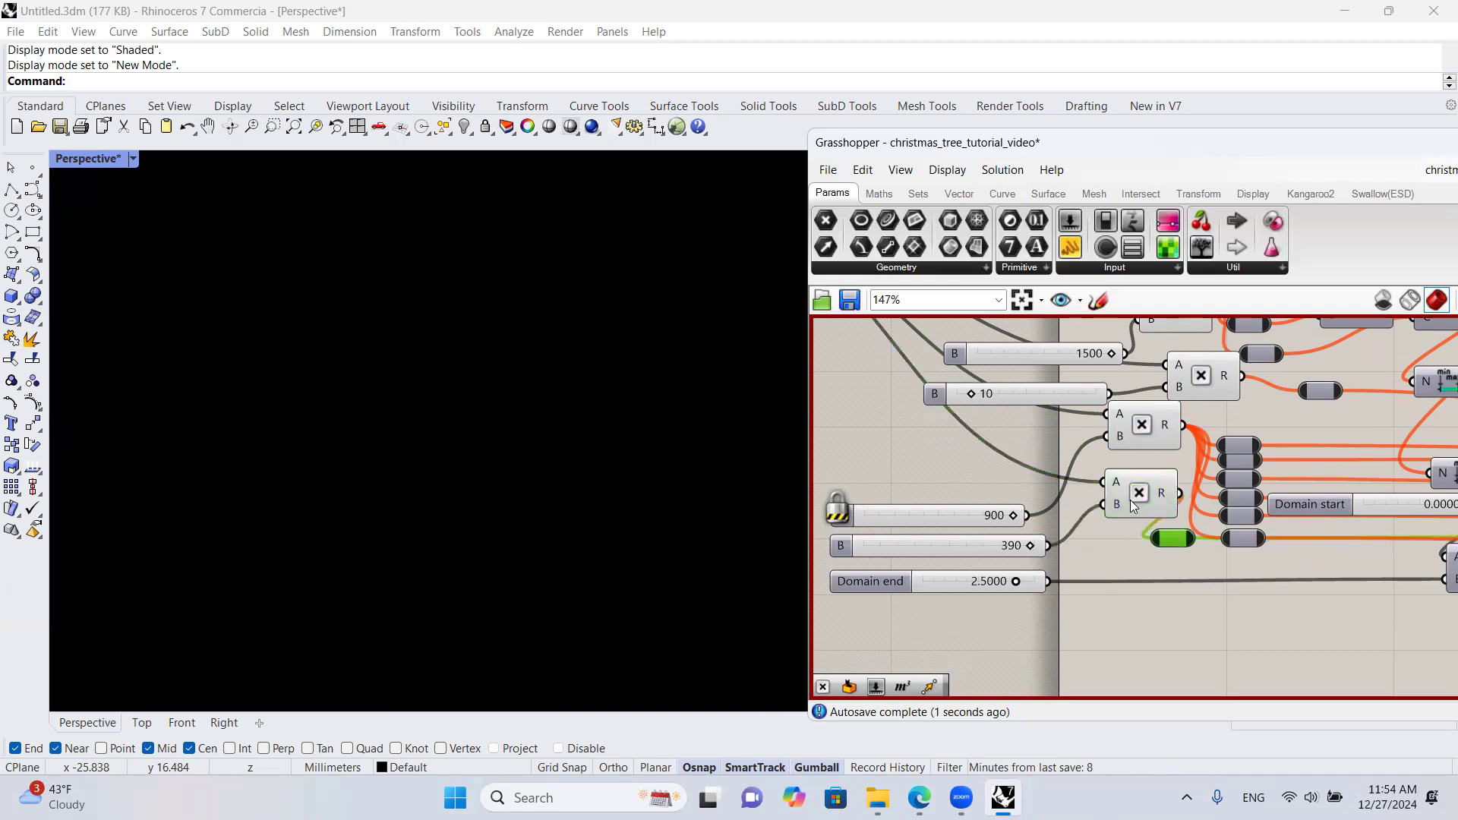
Step: Copy the Multiplication for the 2.5000 slider and feed its product into a relay added on the slider's outgoing wire
{"action": "scroll", "coordinate": [1130, 524], "scroll_direction": "down", "scroll_amount": 1}
{"action": "right_click_drag", "start_coordinate": [1133, 496], "coordinate": [1204, 464]}
{"action": "left_click_drag", "start_coordinate": [1205, 463], "coordinate": [1208, 576], "text": "alt"}
{"action": "left_click_drag", "start_coordinate": [1133, 535], "coordinate": [1183, 582]}
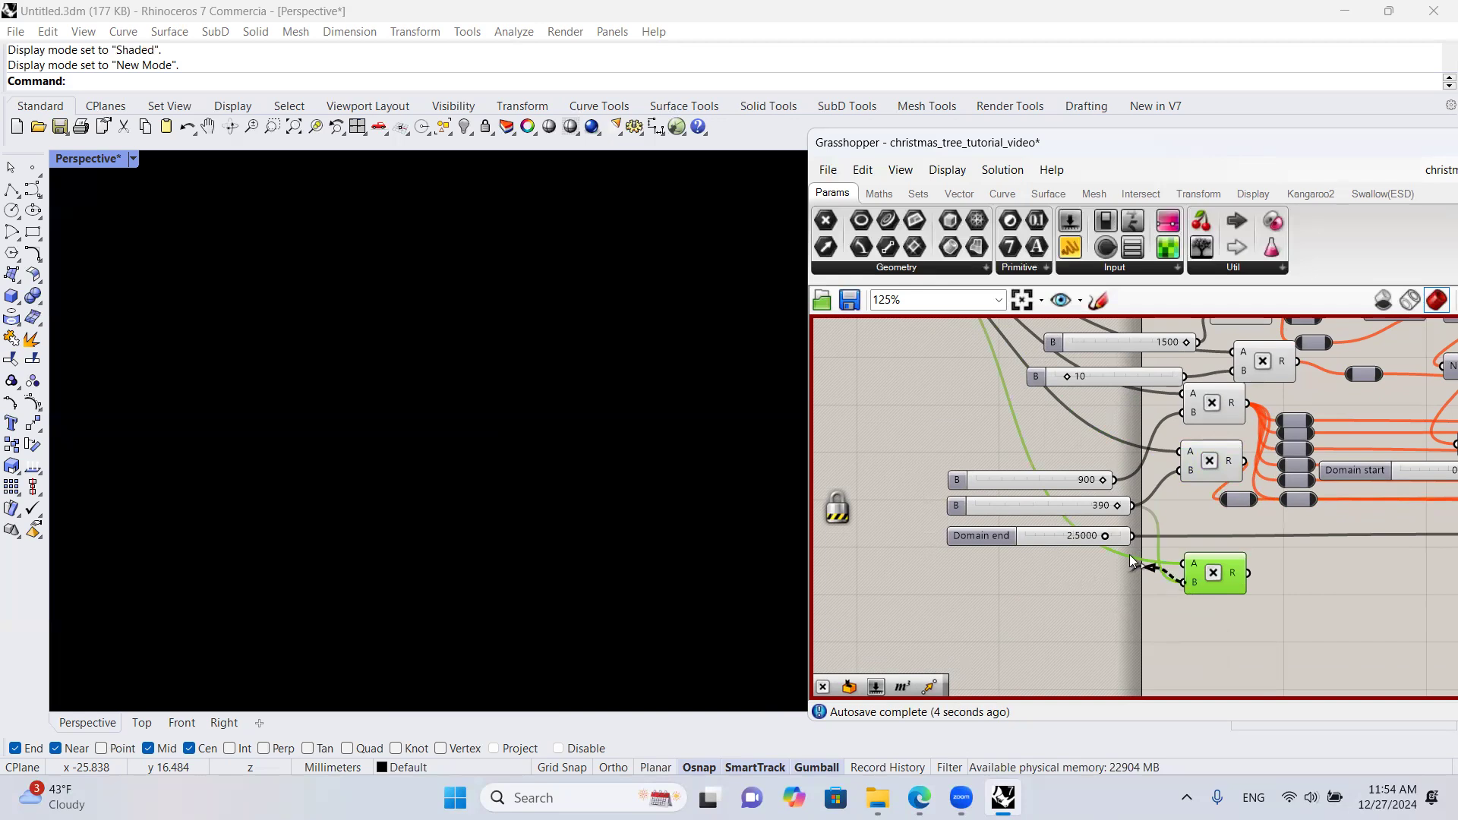
{"action": "left_click", "coordinate": [1311, 538]}
{"action": "double_click", "coordinate": [1312, 538]}
{"action": "left_click_drag", "start_coordinate": [1288, 537], "coordinate": [1248, 574]}
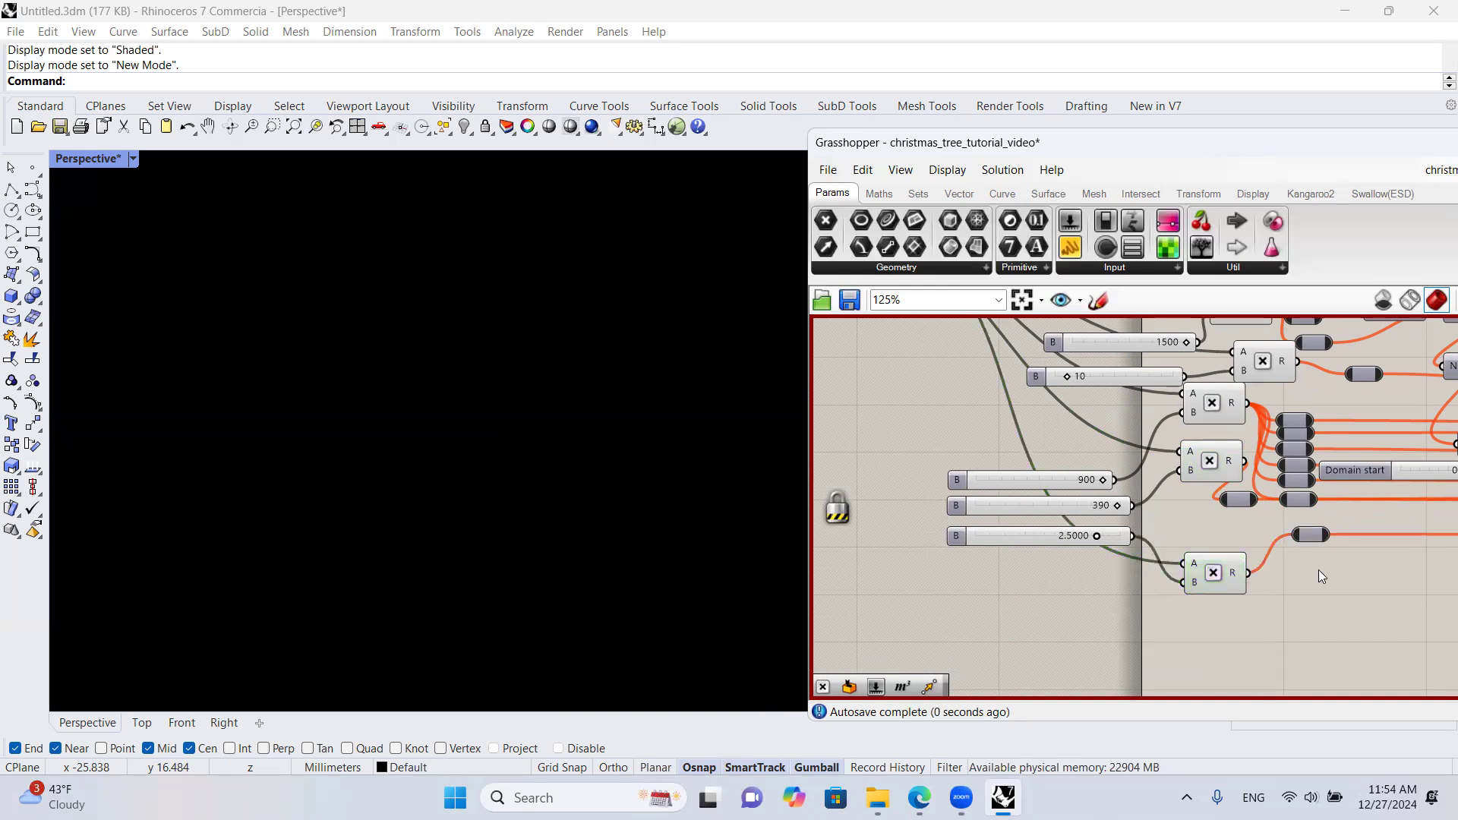
Step: Align the six parameter sliders along their left edges and distribute them evenly in height
{"action": "scroll", "coordinate": [1323, 570], "scroll_direction": "down", "scroll_amount": 6}
{"action": "left_click", "coordinate": [1291, 565]}
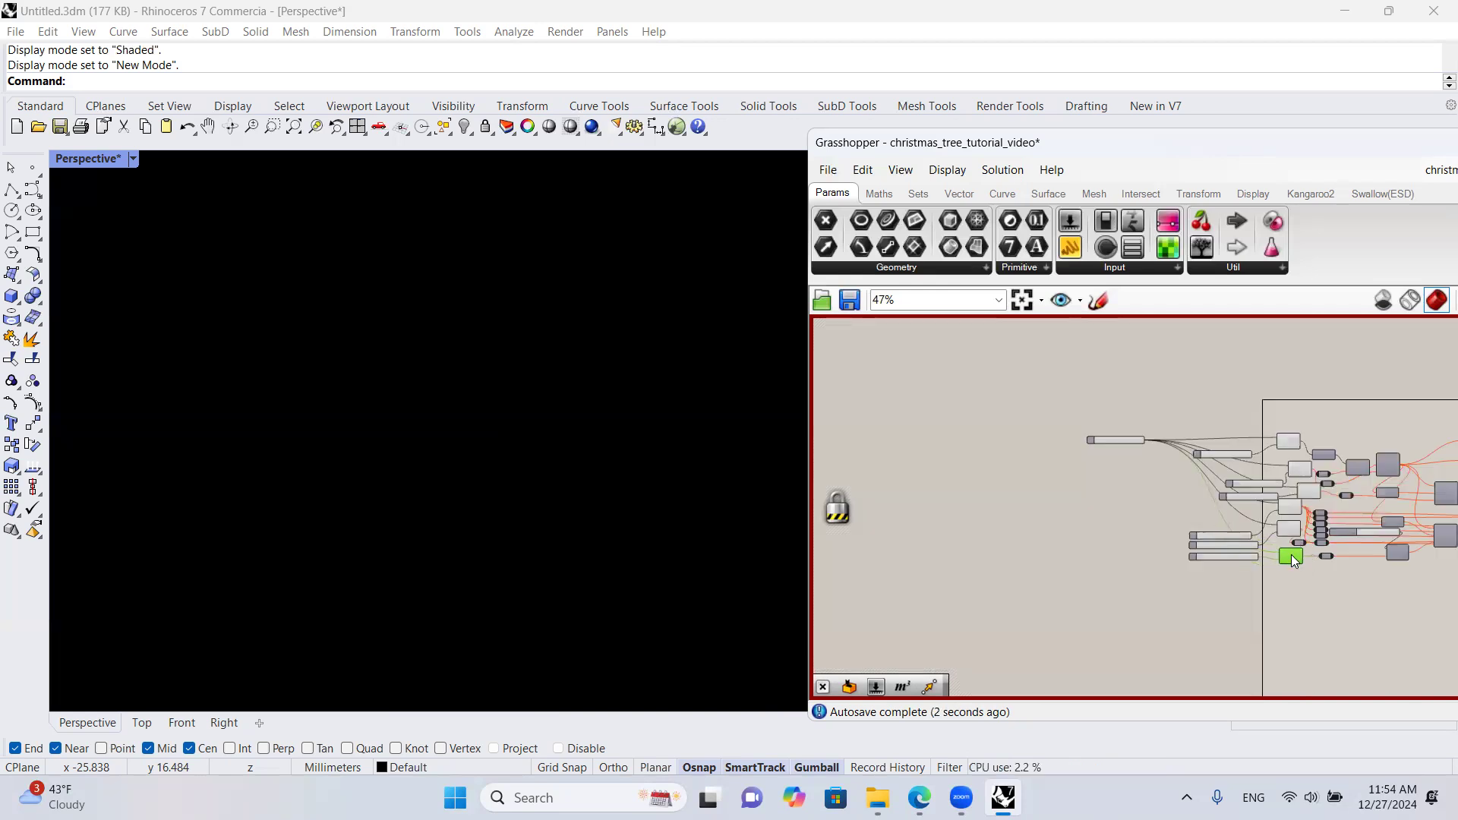
{"action": "scroll", "coordinate": [1252, 518], "scroll_direction": "up", "scroll_amount": 3}
{"action": "left_click_drag", "start_coordinate": [1140, 407], "coordinate": [1146, 405]}
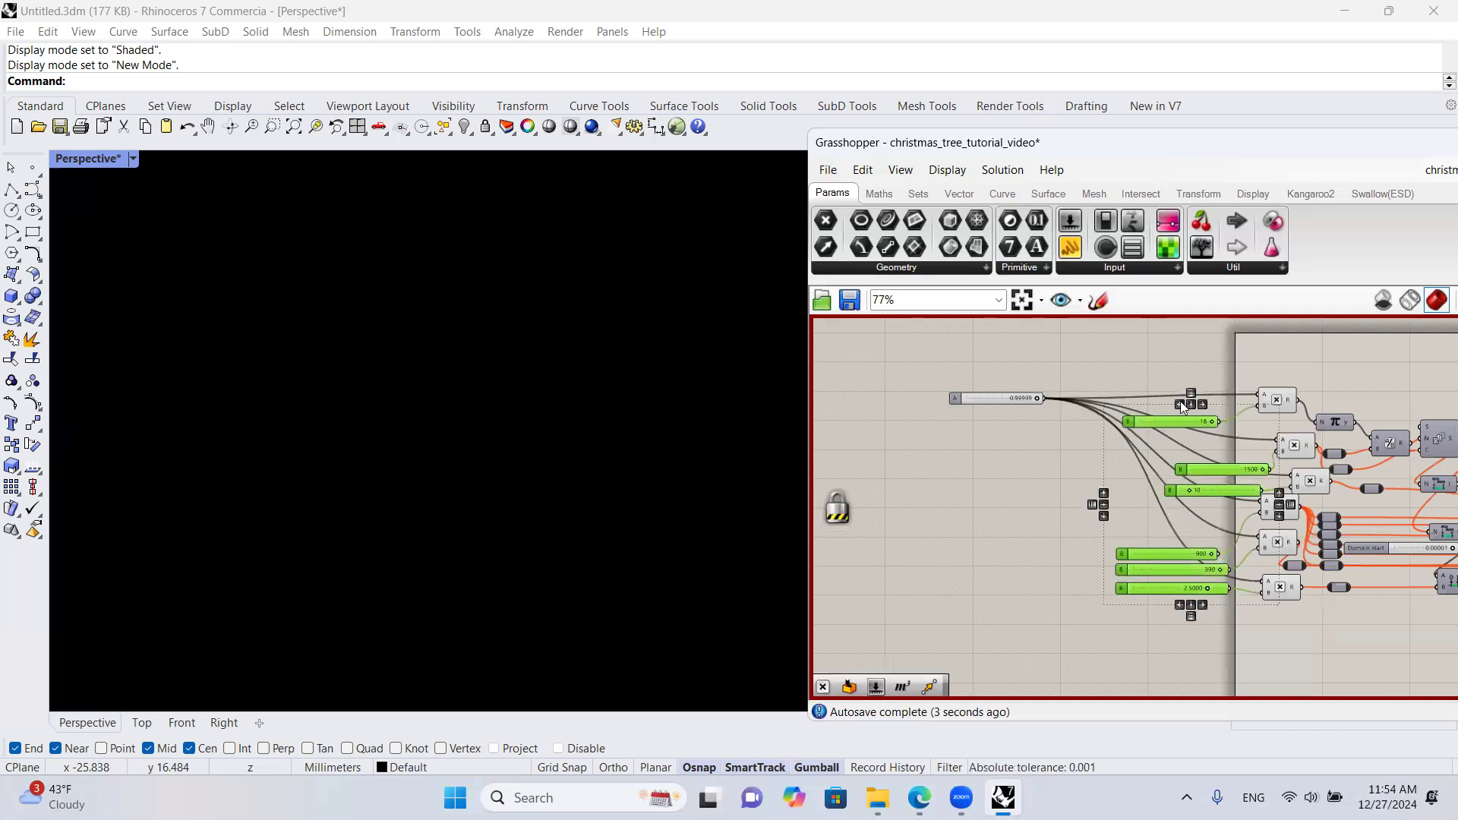
{"action": "left_click", "coordinate": [1180, 401]}
{"action": "left_click", "coordinate": [1256, 504]}
Step: Align the six Multiplication components along their left edges and distribute them evenly in height
{"action": "left_click", "coordinate": [1302, 630]}
{"action": "left_click_drag", "start_coordinate": [1279, 622], "coordinate": [1290, 624]}
{"action": "left_click_drag", "start_coordinate": [1302, 564], "coordinate": [1315, 558]}
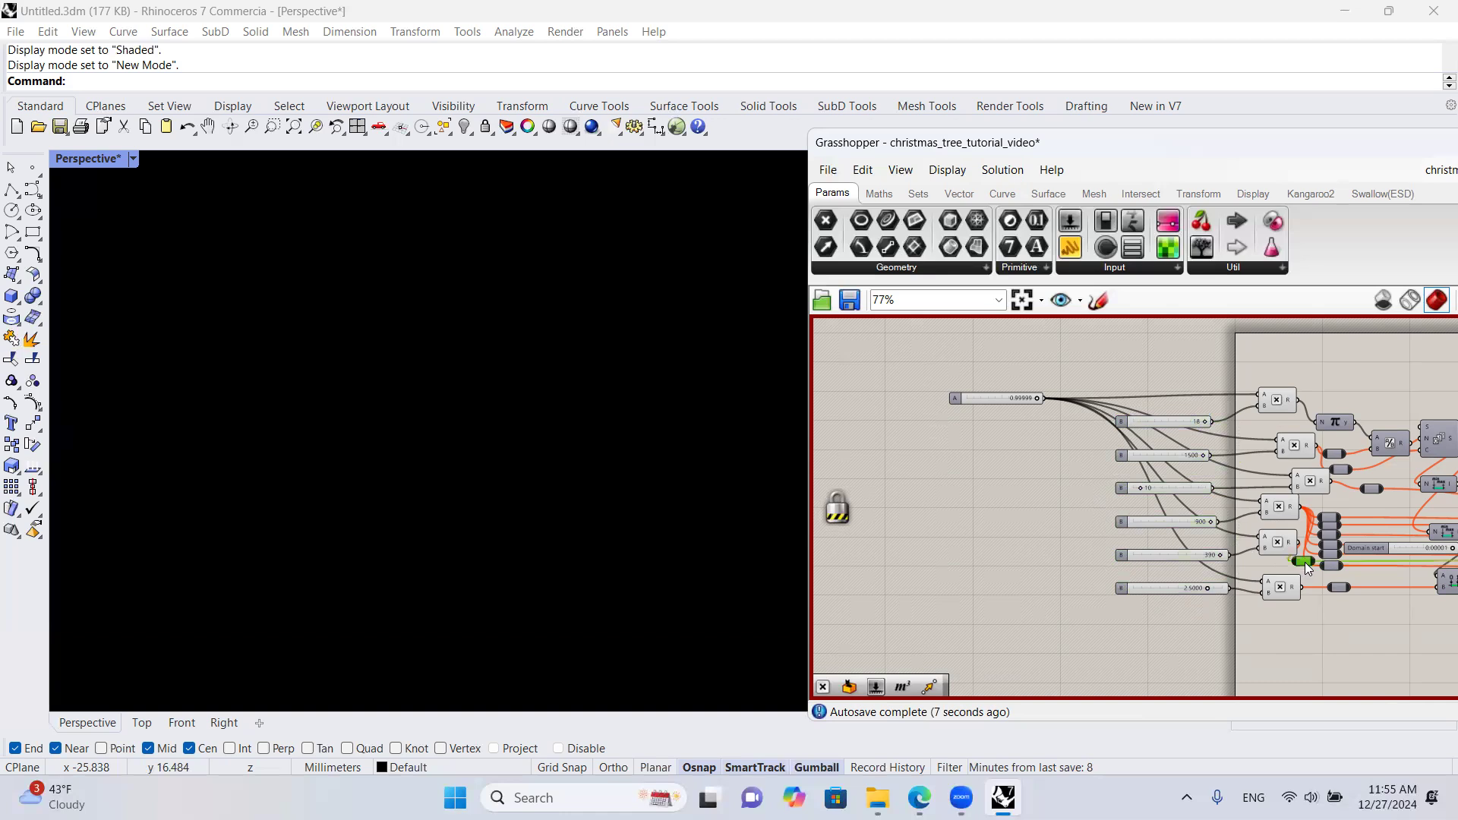
{"action": "left_click_drag", "start_coordinate": [1279, 623], "coordinate": [1266, 375]}
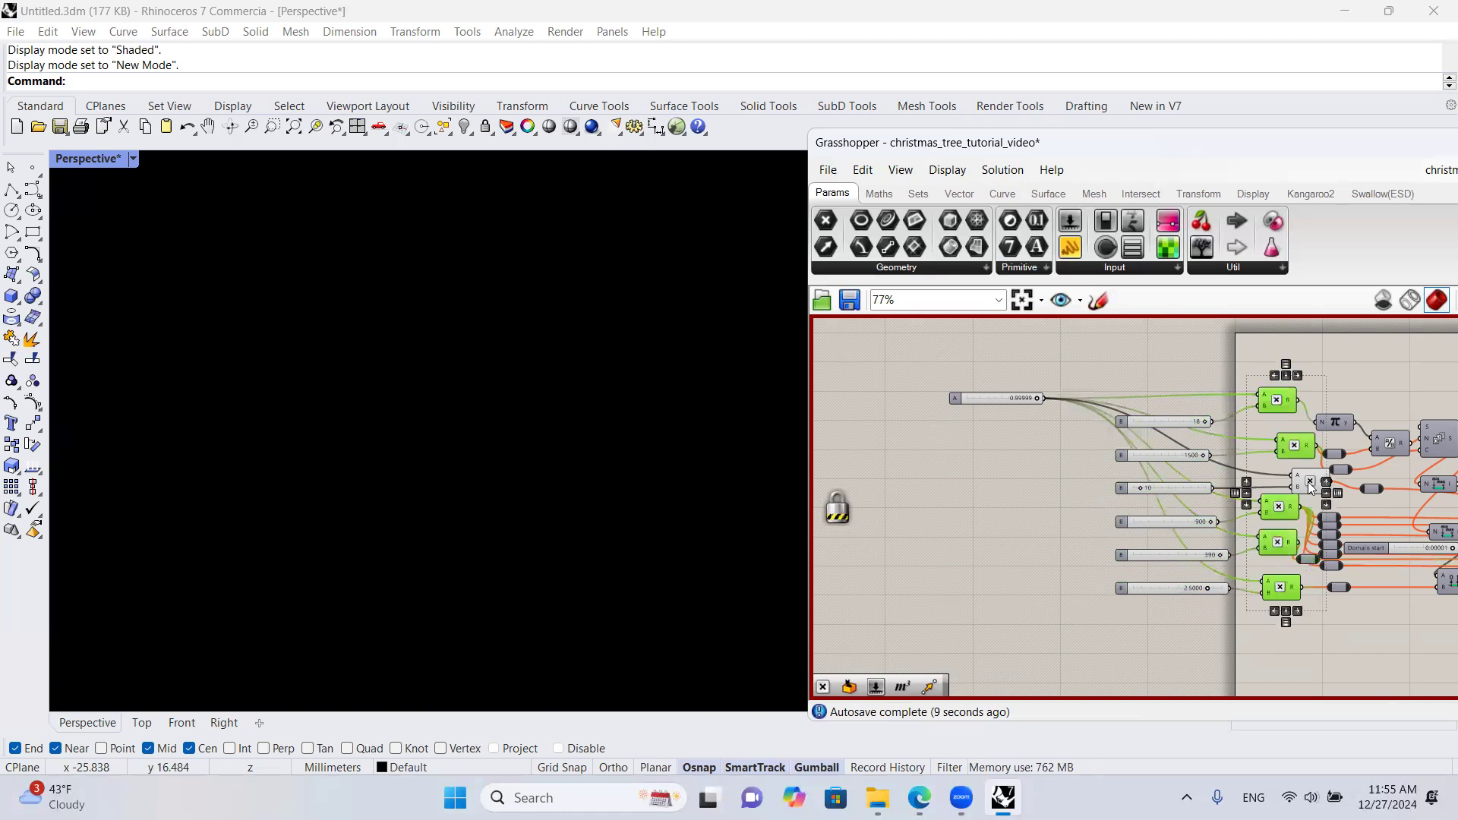
{"action": "left_click", "coordinate": [1311, 484], "text": "shift"}
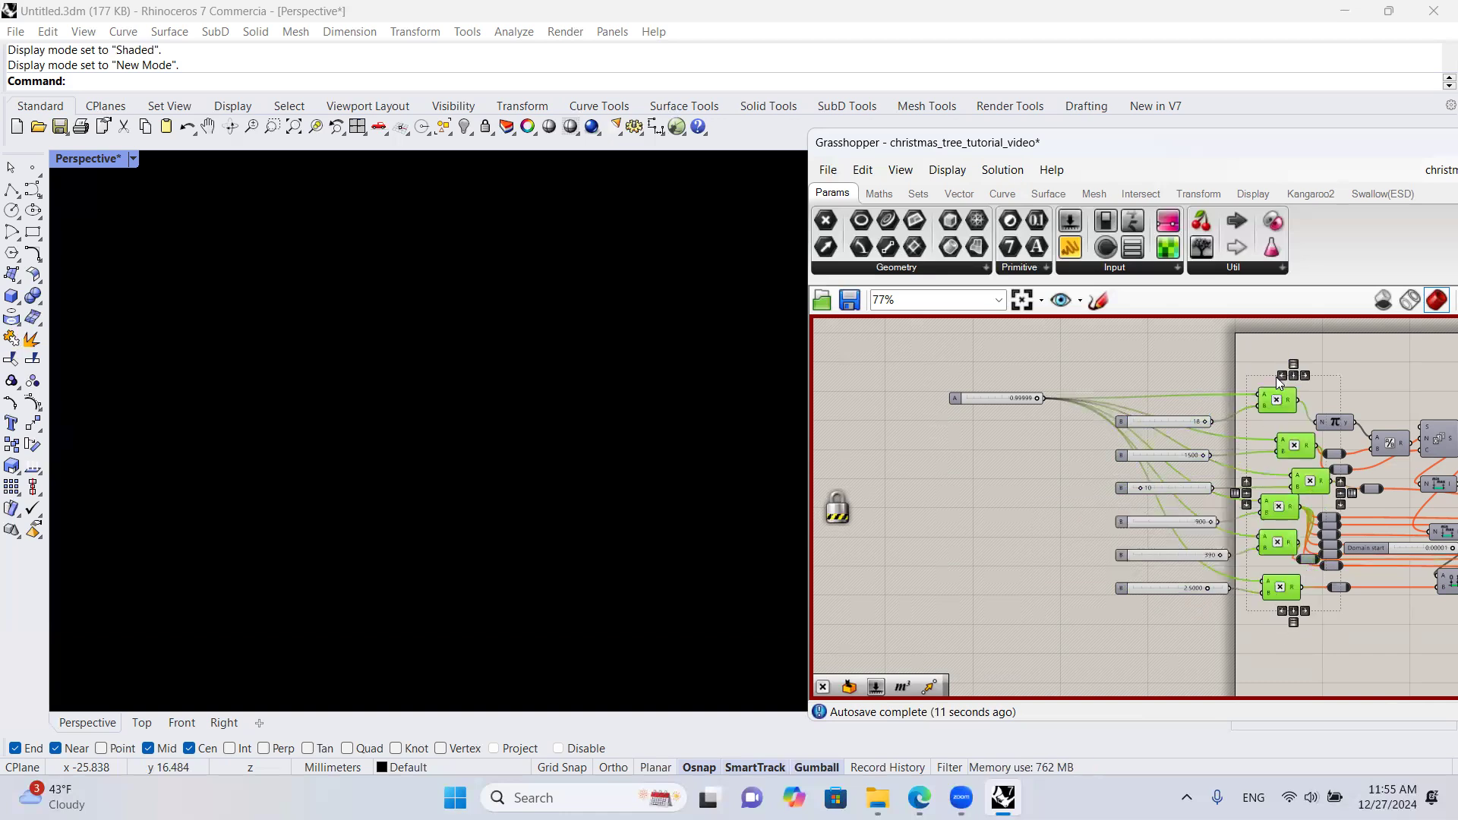
{"action": "left_click", "coordinate": [1281, 376]}
{"action": "left_click_drag", "start_coordinate": [1279, 442], "coordinate": [1247, 433]}
{"action": "left_click", "coordinate": [1325, 370]}
Step: Shift the 900 and 390 sliders and realign the column of six parameter sliders beside the Multiplication components
{"action": "scroll", "coordinate": [1179, 530], "scroll_direction": "up", "scroll_amount": 2}
{"action": "left_click", "coordinate": [1181, 523]}
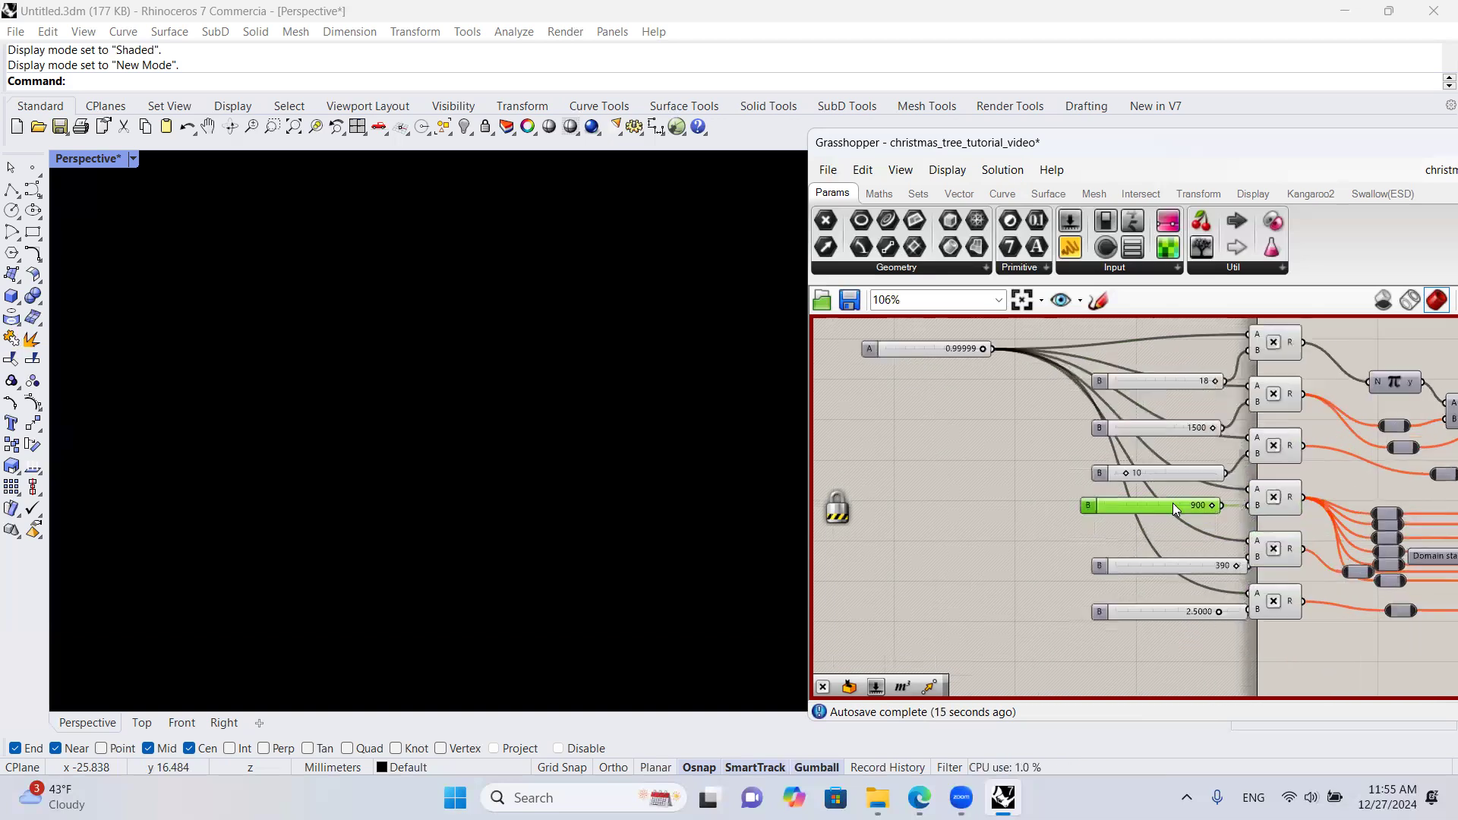
{"action": "left_click_drag", "start_coordinate": [1176, 521], "coordinate": [1182, 501]}
{"action": "left_click_drag", "start_coordinate": [1199, 565], "coordinate": [1187, 564]}
{"action": "left_click_drag", "start_coordinate": [1194, 658], "coordinate": [1095, 366]}
{"action": "left_click", "coordinate": [1147, 361]}
{"action": "left_click", "coordinate": [997, 480]}
Step: Unlock the Grasshopper solver so the tree is recomputed
{"action": "scroll", "coordinate": [1042, 416], "scroll_direction": "down", "scroll_amount": 6}
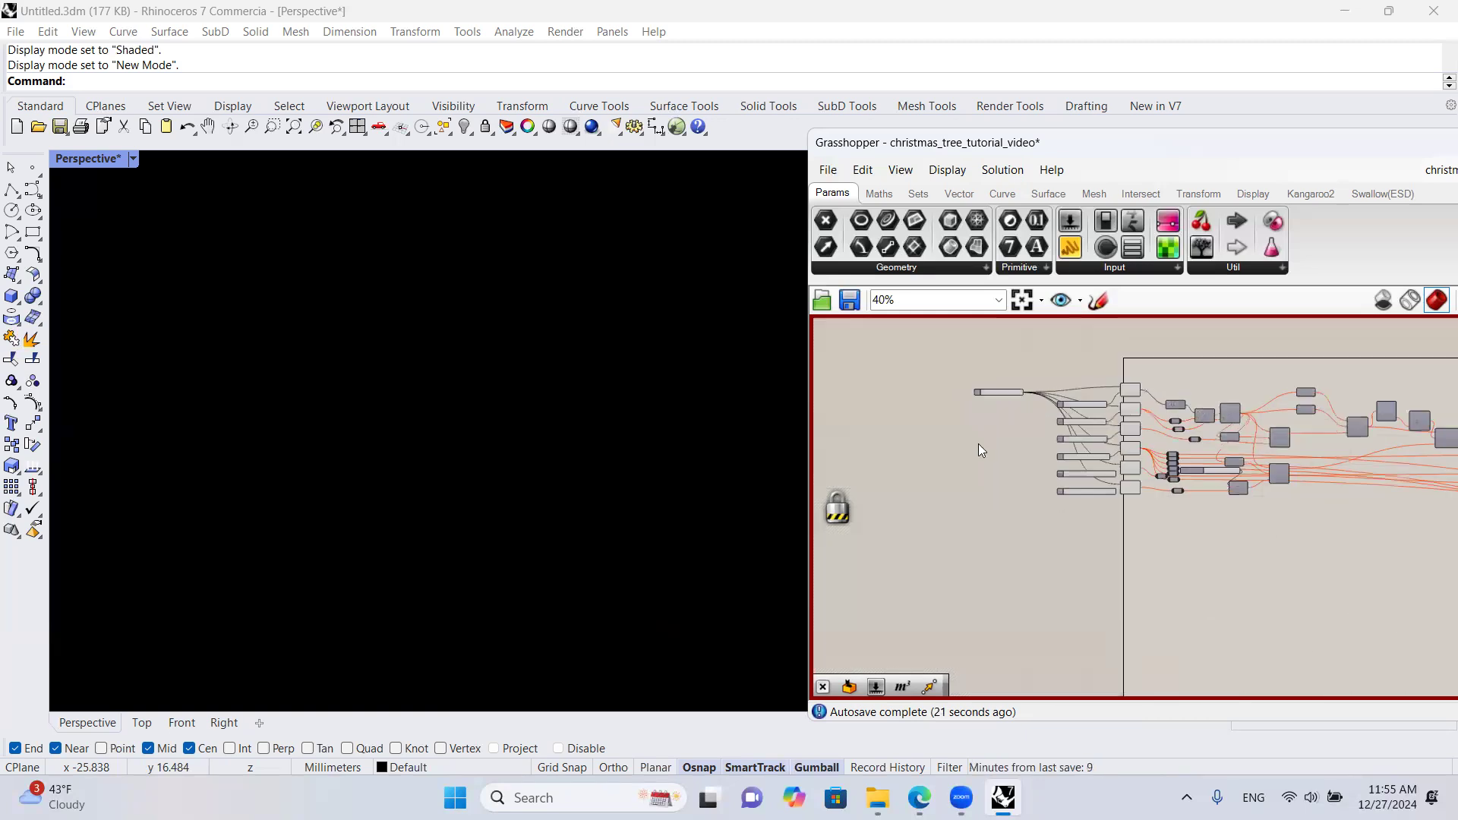
{"action": "scroll", "coordinate": [978, 444], "scroll_direction": "up", "scroll_amount": 3}
{"action": "middle_click", "coordinate": [1047, 432]}
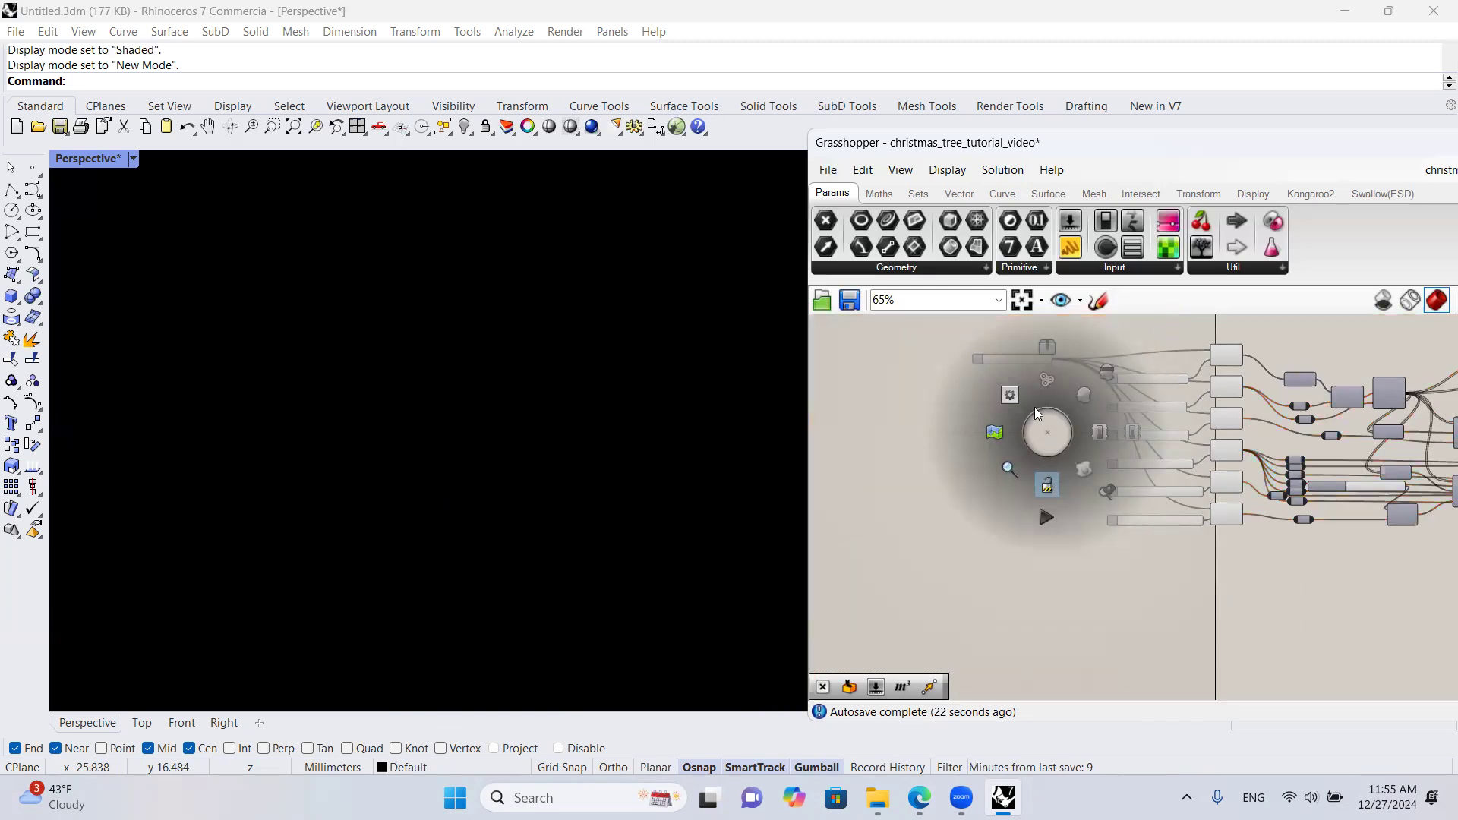
Step: Test the multiplier slider by lowering it to about 0.496 and raising it to 1.00000
{"action": "scroll", "coordinate": [1002, 360], "scroll_direction": "up", "scroll_amount": 5}
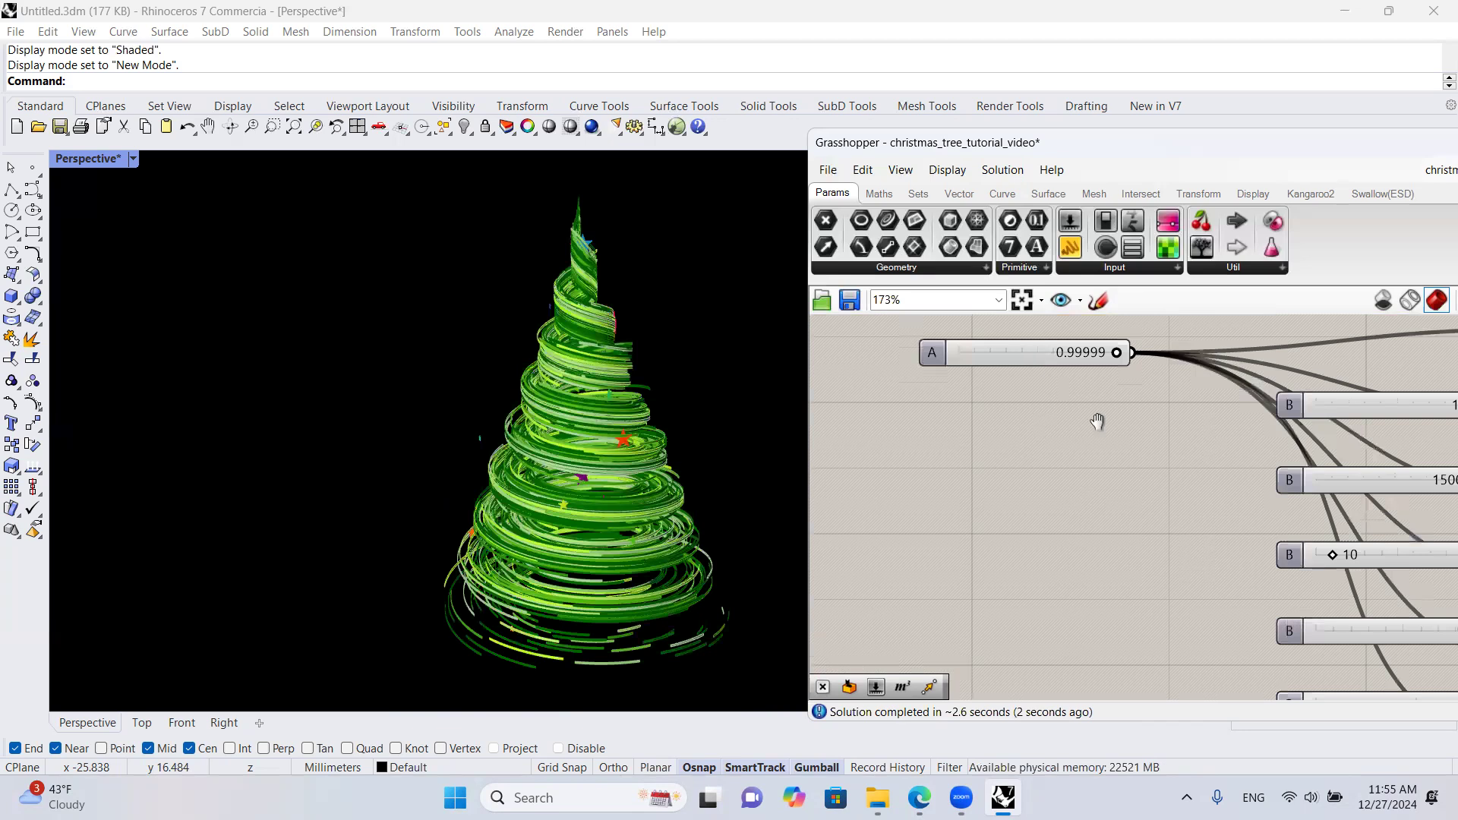
{"action": "scroll", "coordinate": [1132, 426], "scroll_direction": "up", "scroll_amount": 1}
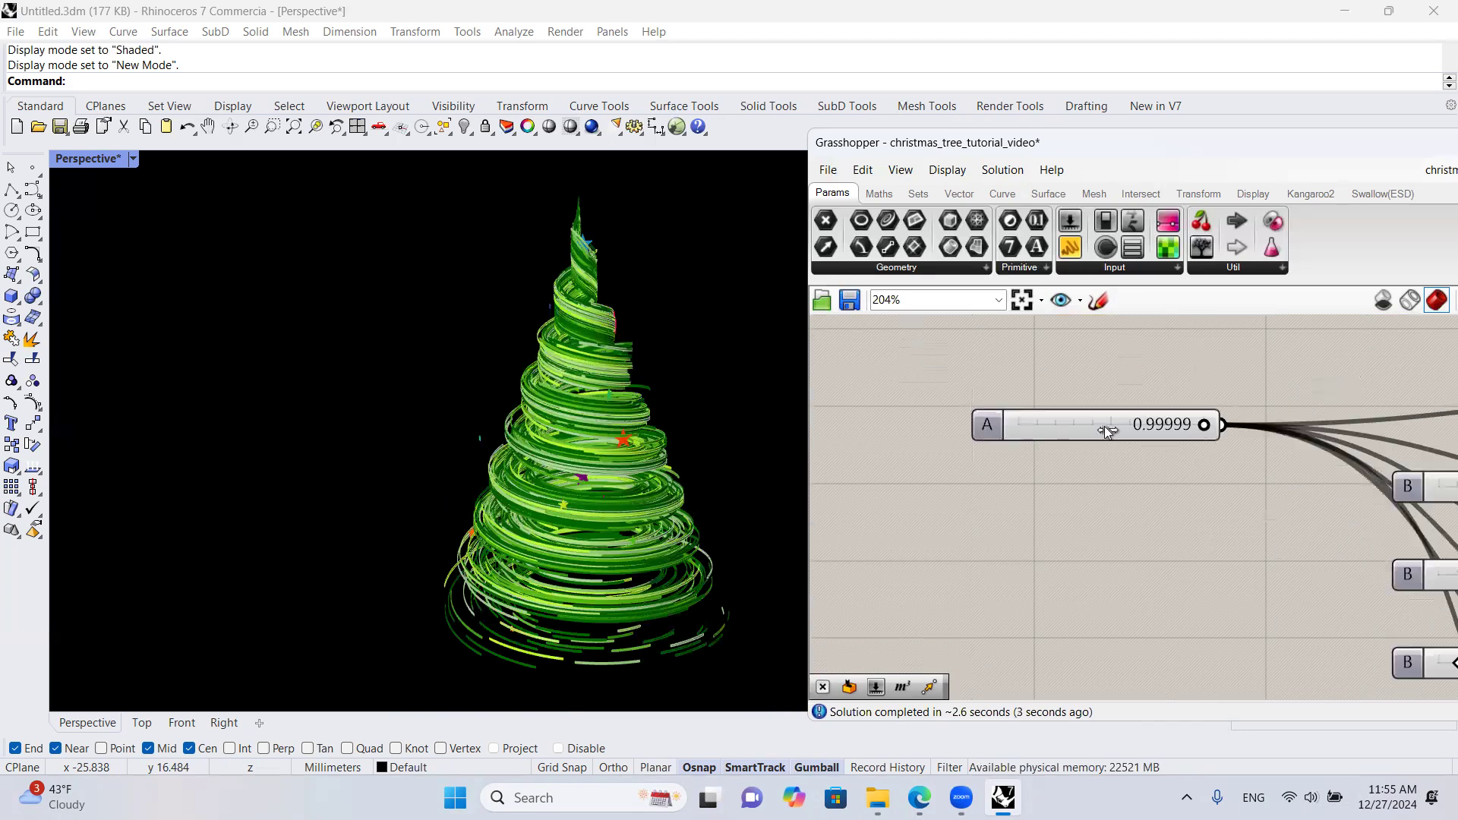
{"action": "left_click_drag", "start_coordinate": [1105, 426], "coordinate": [1102, 426]}
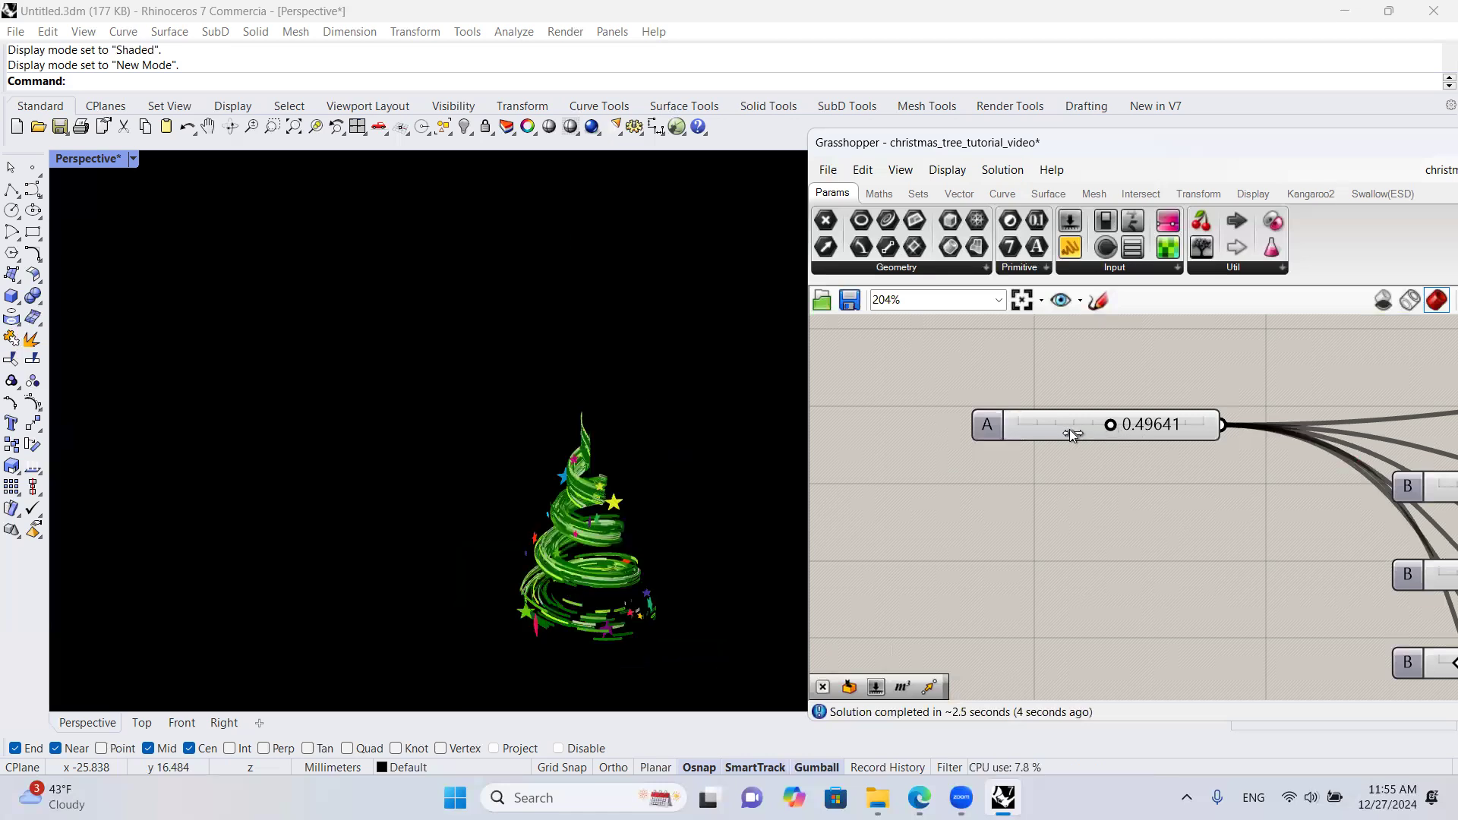
{"action": "left_click_drag", "start_coordinate": [1031, 434], "coordinate": [1196, 426]}
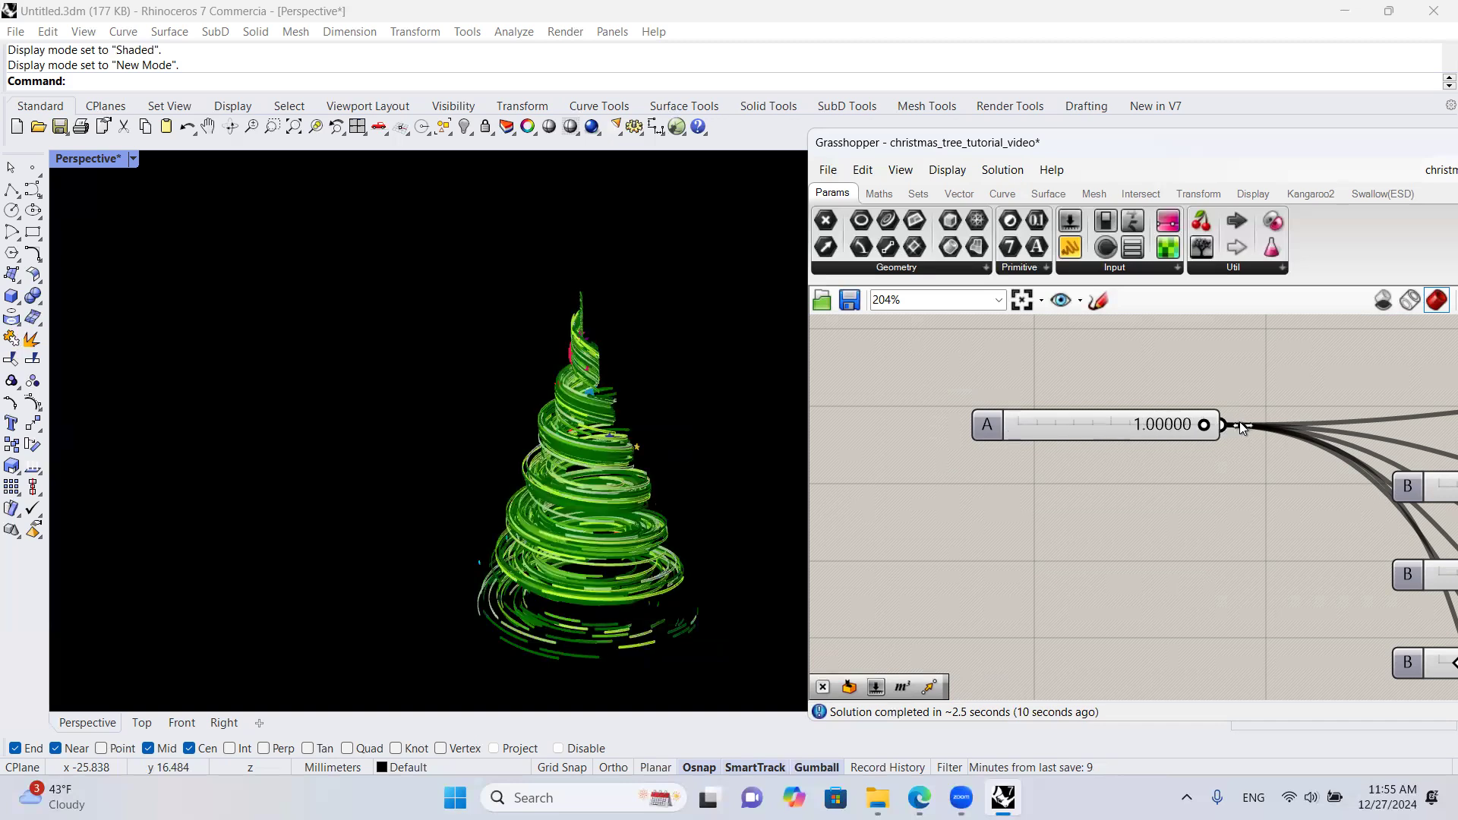
Step: Examine the spiral tree and the star above its tip from several distances and angles in the Perspective viewport
{"action": "scroll", "coordinate": [659, 439], "scroll_direction": "down", "scroll_amount": 6}
{"action": "mouse_move", "coordinate": [661, 440]}
{"action": "right_mouse_down"}
{"action": "mouse_move", "coordinate": [707, 400]}
{"action": "mouse_move", "coordinate": [662, 420]}
{"action": "right_mouse_up"}
{"action": "scroll", "coordinate": [659, 421], "scroll_direction": "up", "scroll_amount": 6}
{"action": "scroll", "coordinate": [591, 282], "scroll_direction": "down", "scroll_amount": 6}
{"action": "right_click_drag", "start_coordinate": [591, 283], "coordinate": [530, 353]}
{"action": "scroll", "coordinate": [588, 303], "scroll_direction": "up", "scroll_amount": 6}
{"action": "scroll", "coordinate": [595, 294], "scroll_direction": "down", "scroll_amount": 4}
{"action": "scroll", "coordinate": [620, 398], "scroll_direction": "up", "scroll_amount": 5}
{"action": "scroll", "coordinate": [625, 391], "scroll_direction": "down", "scroll_amount": 5}
{"action": "scroll", "coordinate": [600, 342], "scroll_direction": "up", "scroll_amount": 5}
{"action": "scroll", "coordinate": [573, 316], "scroll_direction": "down", "scroll_amount": 5}
{"action": "scroll", "coordinate": [594, 331], "scroll_direction": "up", "scroll_amount": 5}
{"action": "scroll", "coordinate": [555, 384], "scroll_direction": "down", "scroll_amount": 6}
{"action": "scroll", "coordinate": [892, 395], "scroll_direction": "down", "scroll_amount": 6}
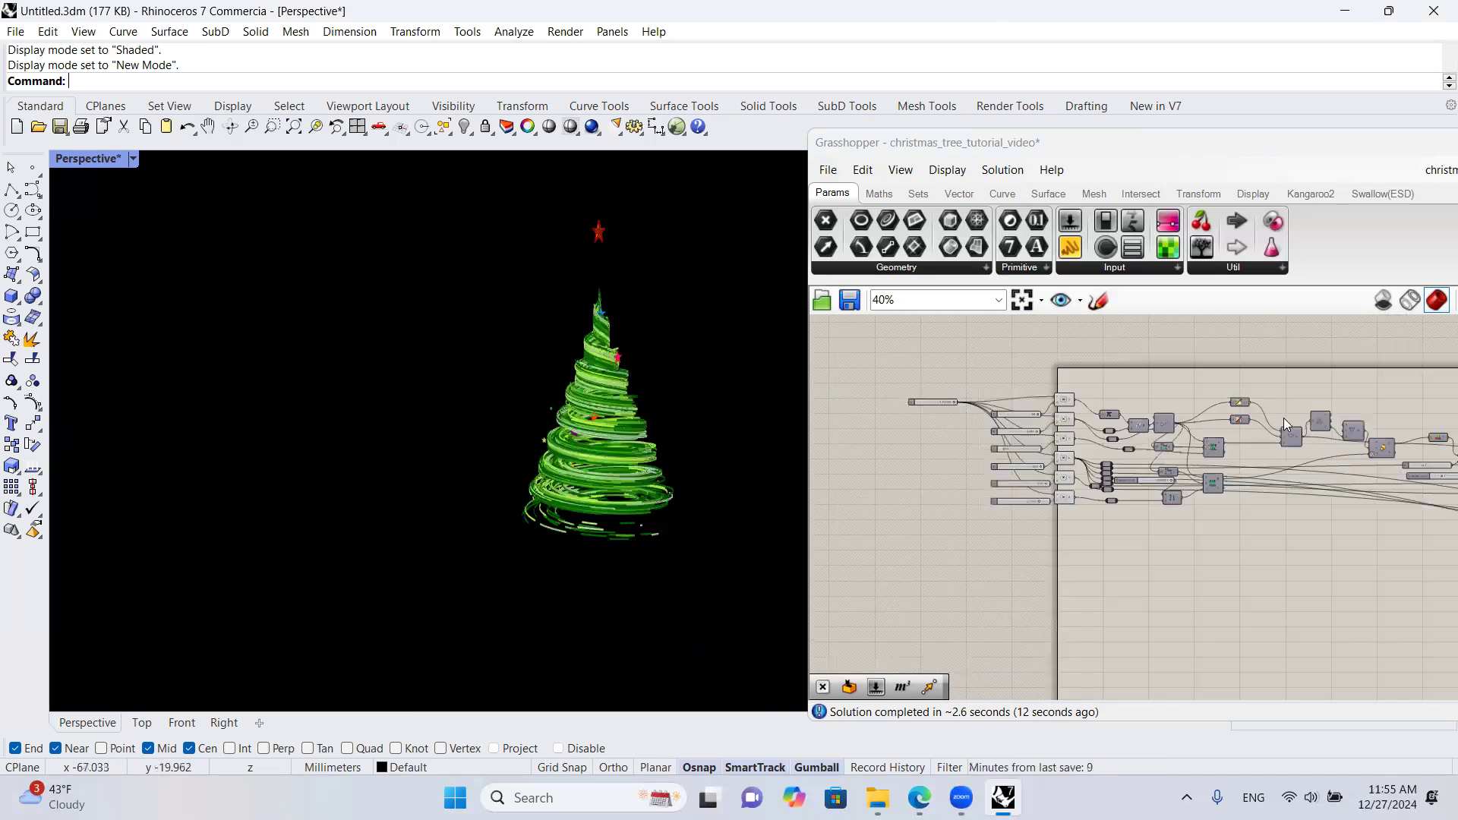
Step: Trace the definition to the two-point vector component that drives the Move component in the purple group
{"action": "scroll", "coordinate": [1283, 433], "scroll_direction": "down", "scroll_amount": 2}
{"action": "scroll", "coordinate": [1292, 451], "scroll_direction": "up", "scroll_amount": 2}
{"action": "right_click_drag", "start_coordinate": [1373, 480], "coordinate": [1261, 462]}
{"action": "scroll", "coordinate": [1263, 465], "scroll_direction": "up", "scroll_amount": 5}
{"action": "scroll", "coordinate": [1291, 458], "scroll_direction": "down", "scroll_amount": 4}
{"action": "scroll", "coordinate": [1146, 399], "scroll_direction": "down", "scroll_amount": 4}
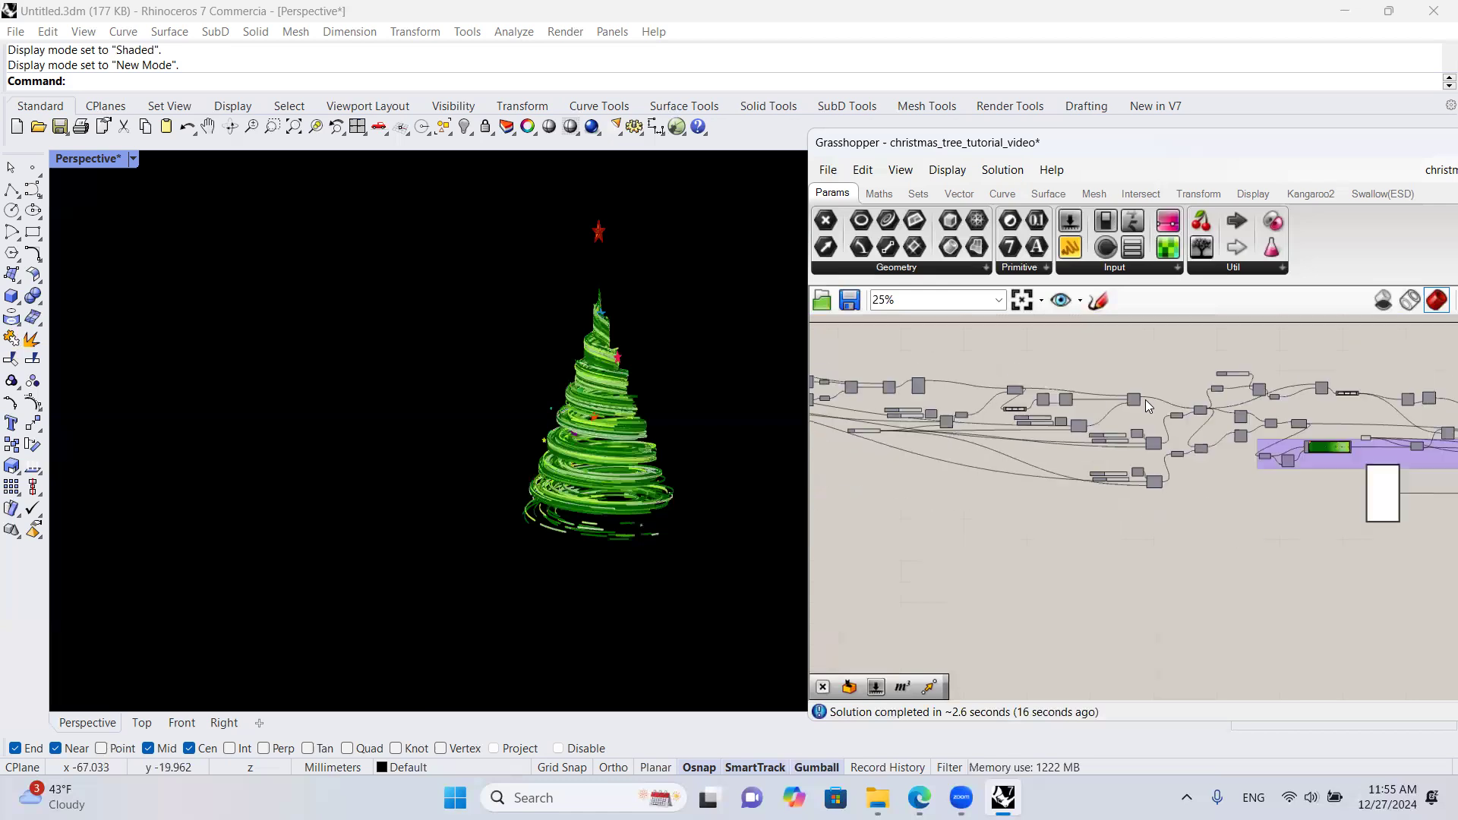
{"action": "scroll", "coordinate": [1322, 429], "scroll_direction": "up", "scroll_amount": 3}
{"action": "scroll", "coordinate": [1129, 446], "scroll_direction": "up", "scroll_amount": 5}
{"action": "left_click", "coordinate": [1071, 411]}
{"action": "right_click_drag", "start_coordinate": [1144, 413], "coordinate": [1082, 407]}
{"action": "scroll", "coordinate": [1077, 406], "scroll_direction": "down", "scroll_amount": 4}
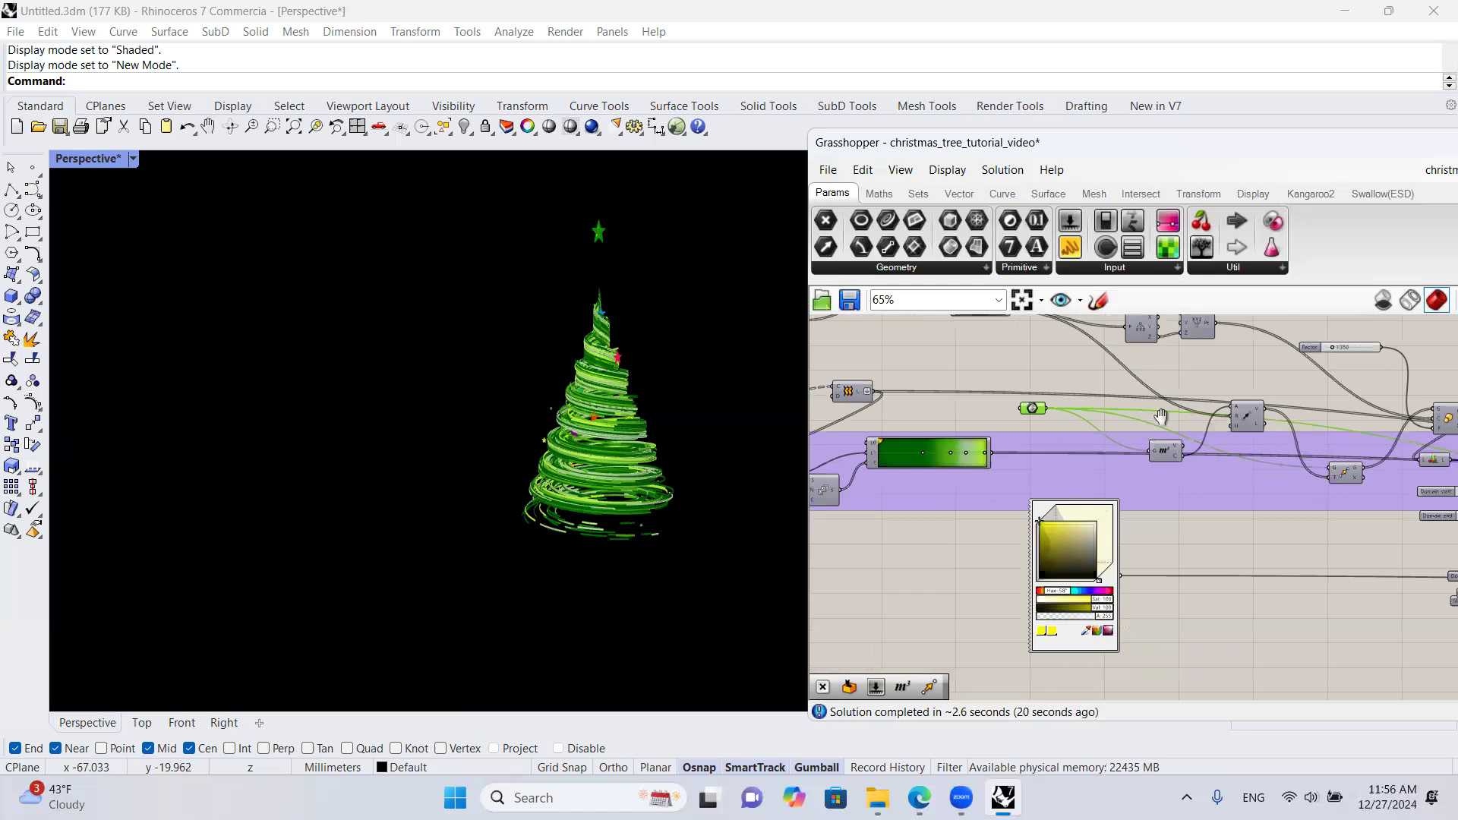
{"action": "right_click_drag", "start_coordinate": [1225, 418], "coordinate": [1051, 425]}
{"action": "scroll", "coordinate": [1049, 425], "scroll_direction": "up", "scroll_amount": 3}
{"action": "mouse_move", "coordinate": [1094, 426]}
{"action": "left_mouse_down"}
{"action": "mouse_move", "coordinate": [1094, 521]}
{"action": "mouse_move", "coordinate": [1121, 535]}
{"action": "mouse_move", "coordinate": [1094, 404]}
{"action": "left_mouse_up"}
{"action": "scroll", "coordinate": [1074, 521], "scroll_direction": "up", "scroll_amount": 2}
{"action": "scroll", "coordinate": [1074, 521], "scroll_direction": "up", "scroll_amount": 1}
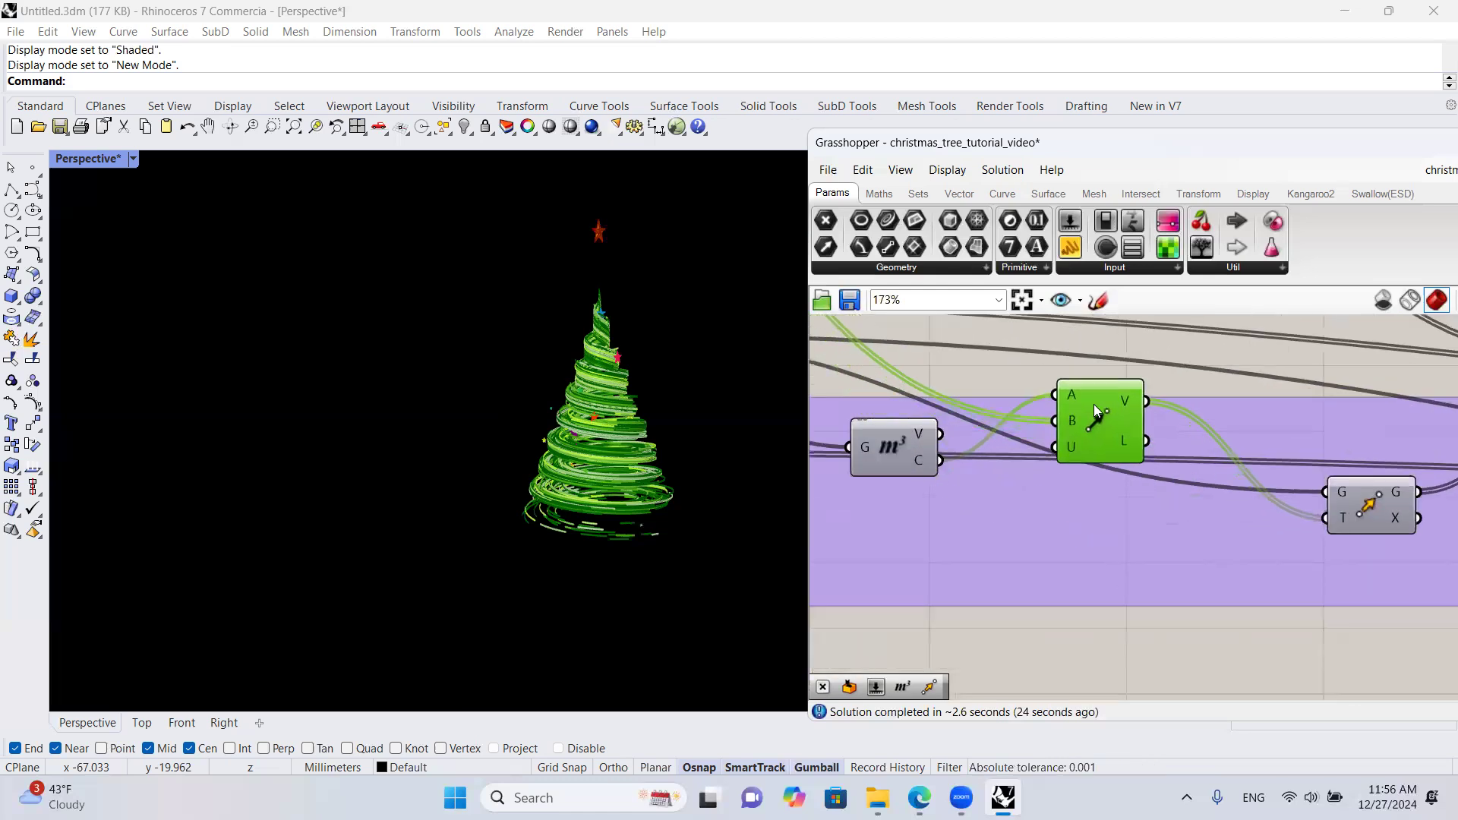
{"action": "mouse_move", "coordinate": [1131, 398]}
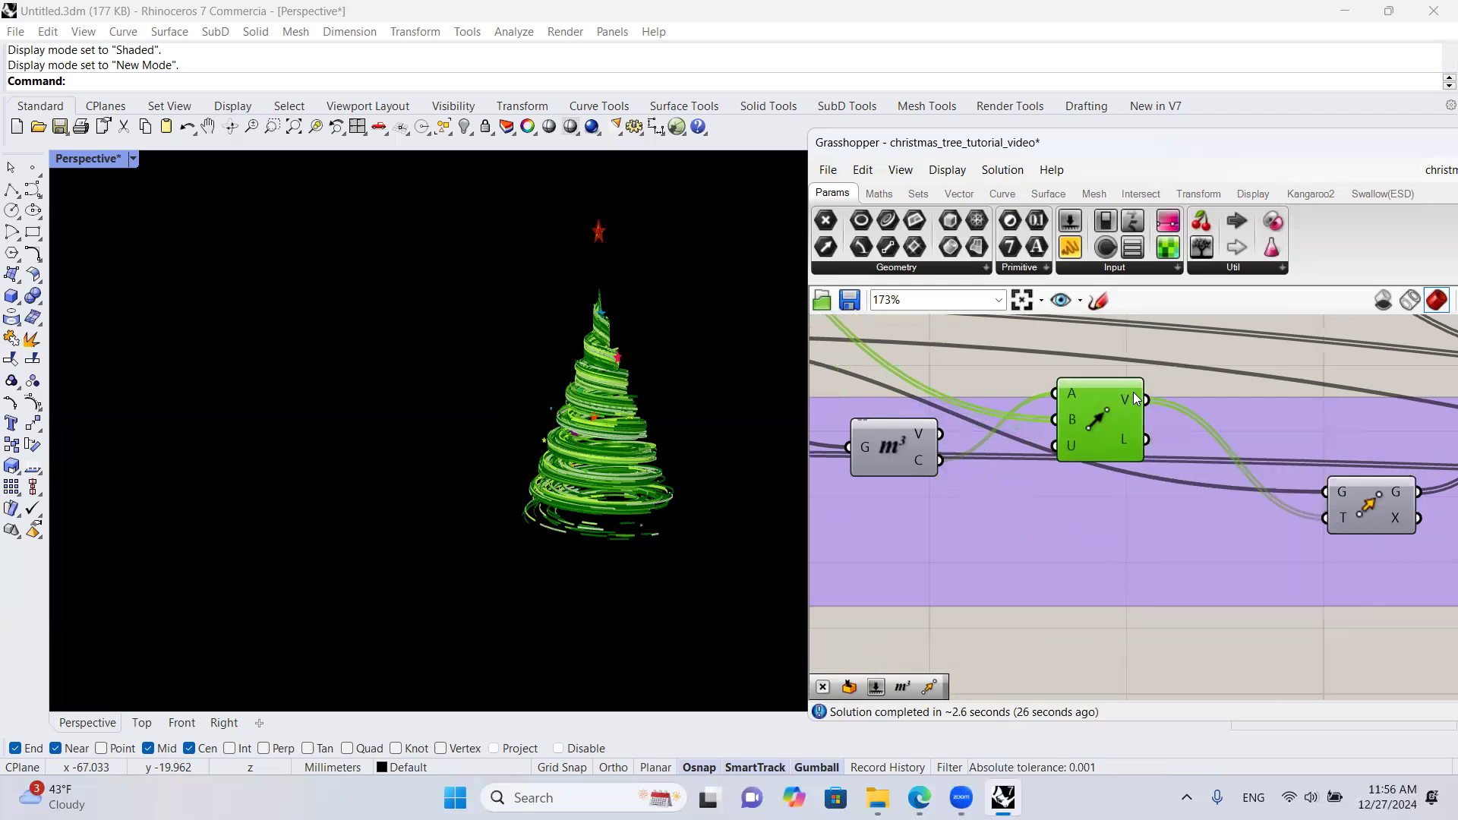
Step: Add a Multiplication component, wire the two-point vector into its A input and its result into the Move component's T input
{"action": "scroll", "coordinate": [623, 354], "scroll_direction": "up", "scroll_amount": 5}
{"action": "scroll", "coordinate": [624, 363], "scroll_direction": "down", "scroll_amount": 8}
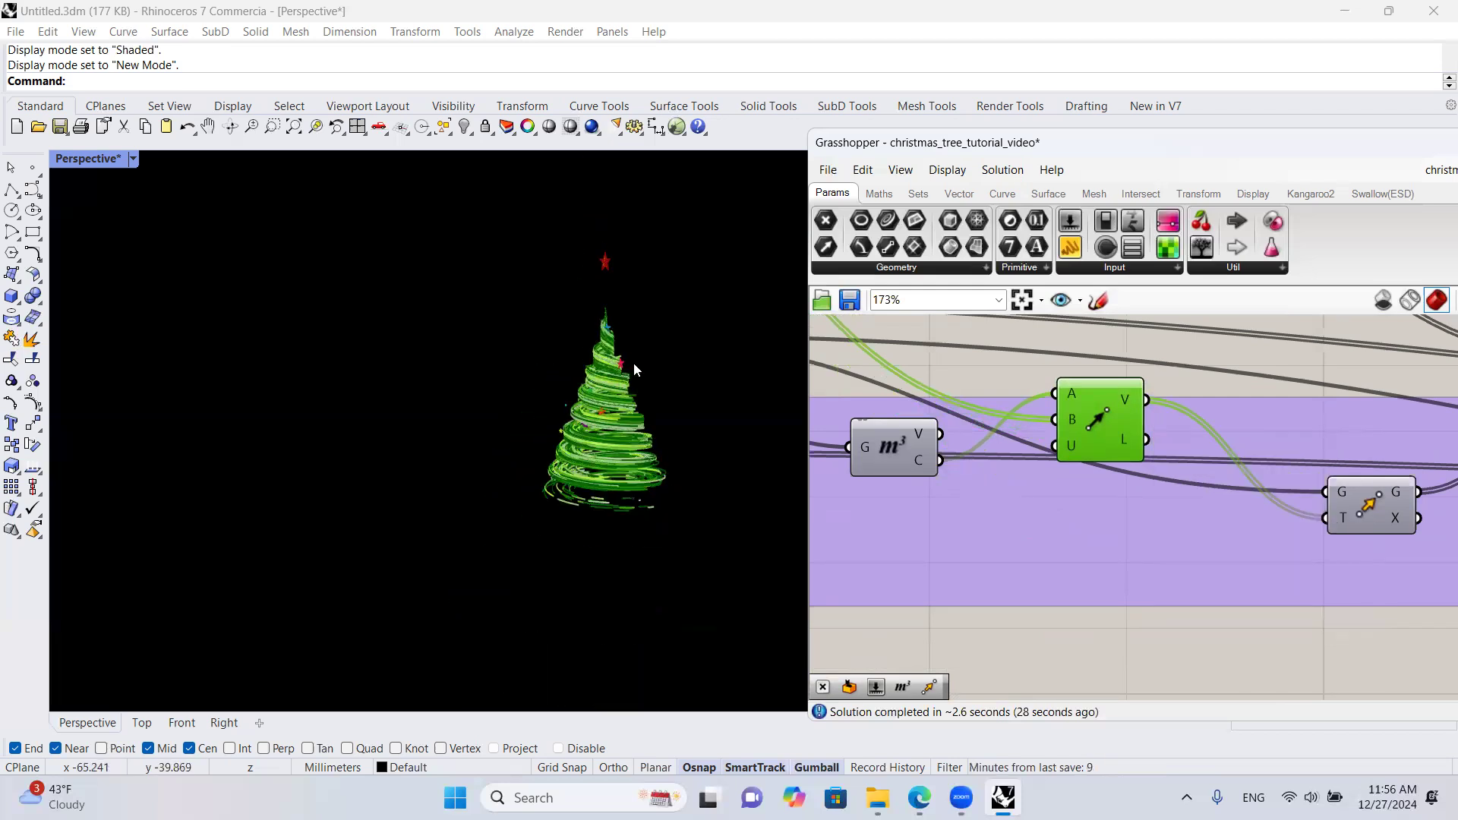
{"action": "right_click_drag", "start_coordinate": [634, 364], "coordinate": [647, 327]}
{"action": "scroll", "coordinate": [647, 326], "scroll_direction": "up", "scroll_amount": 6}
{"action": "right_click_drag", "start_coordinate": [1215, 508], "coordinate": [1172, 486]}
{"action": "scroll", "coordinate": [1171, 486], "scroll_direction": "down", "scroll_amount": 2}
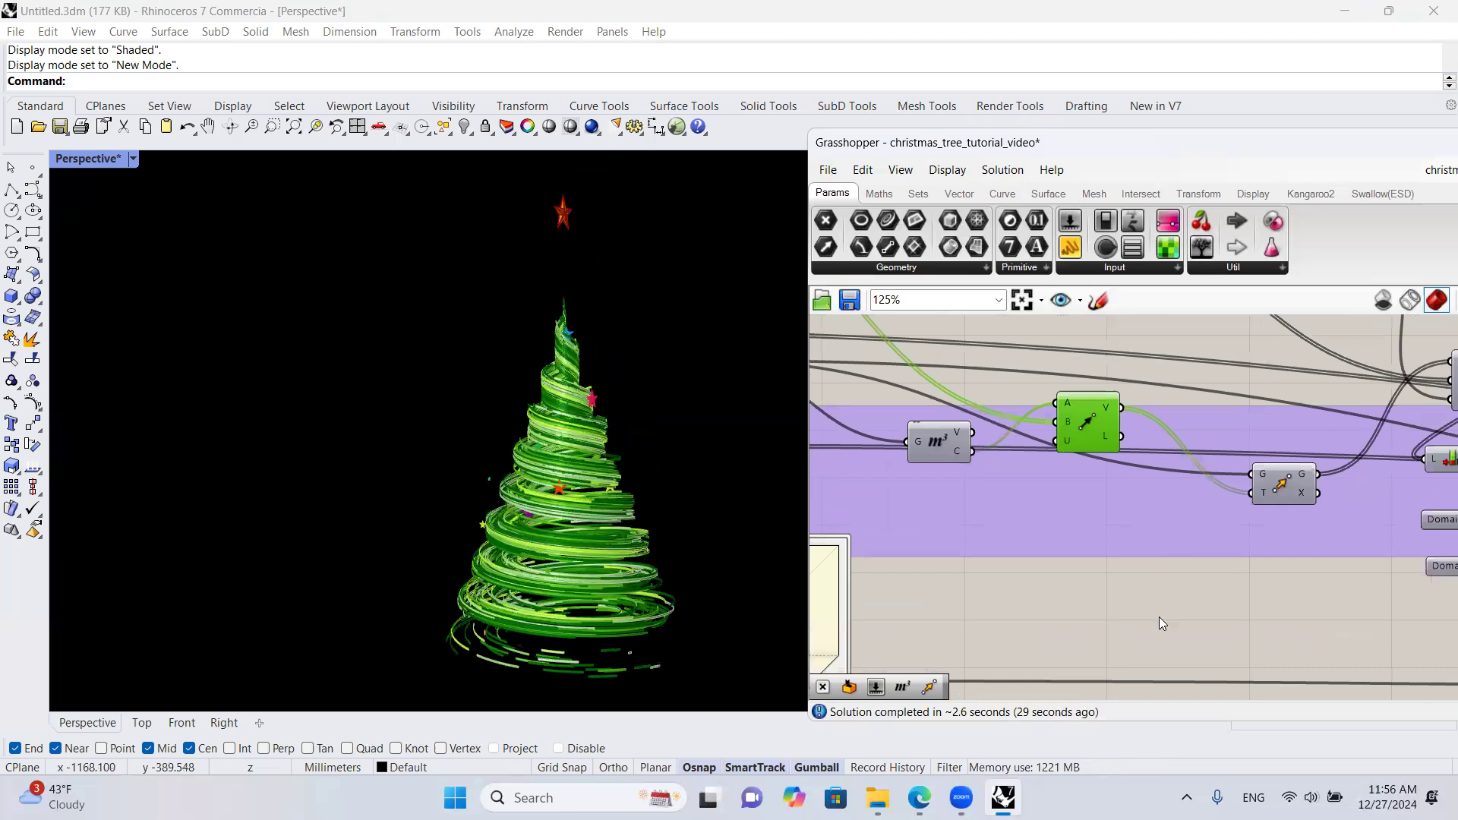
{"action": "double_click", "coordinate": [1159, 616]}
{"action": "type", "text": "mu"}
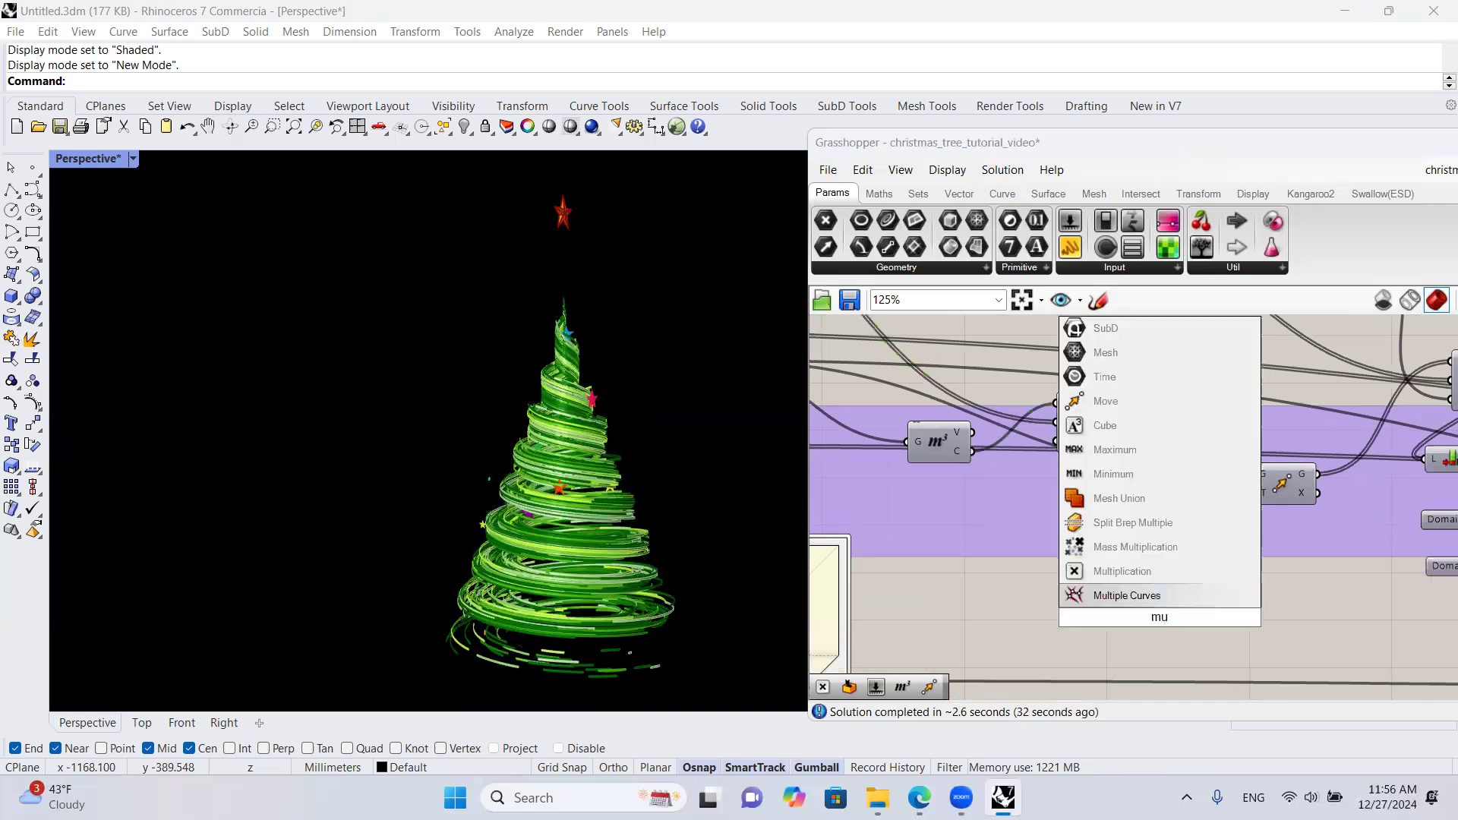
{"action": "left_click", "coordinate": [1094, 571]}
{"action": "left_click_drag", "start_coordinate": [1121, 408], "coordinate": [1130, 608]}
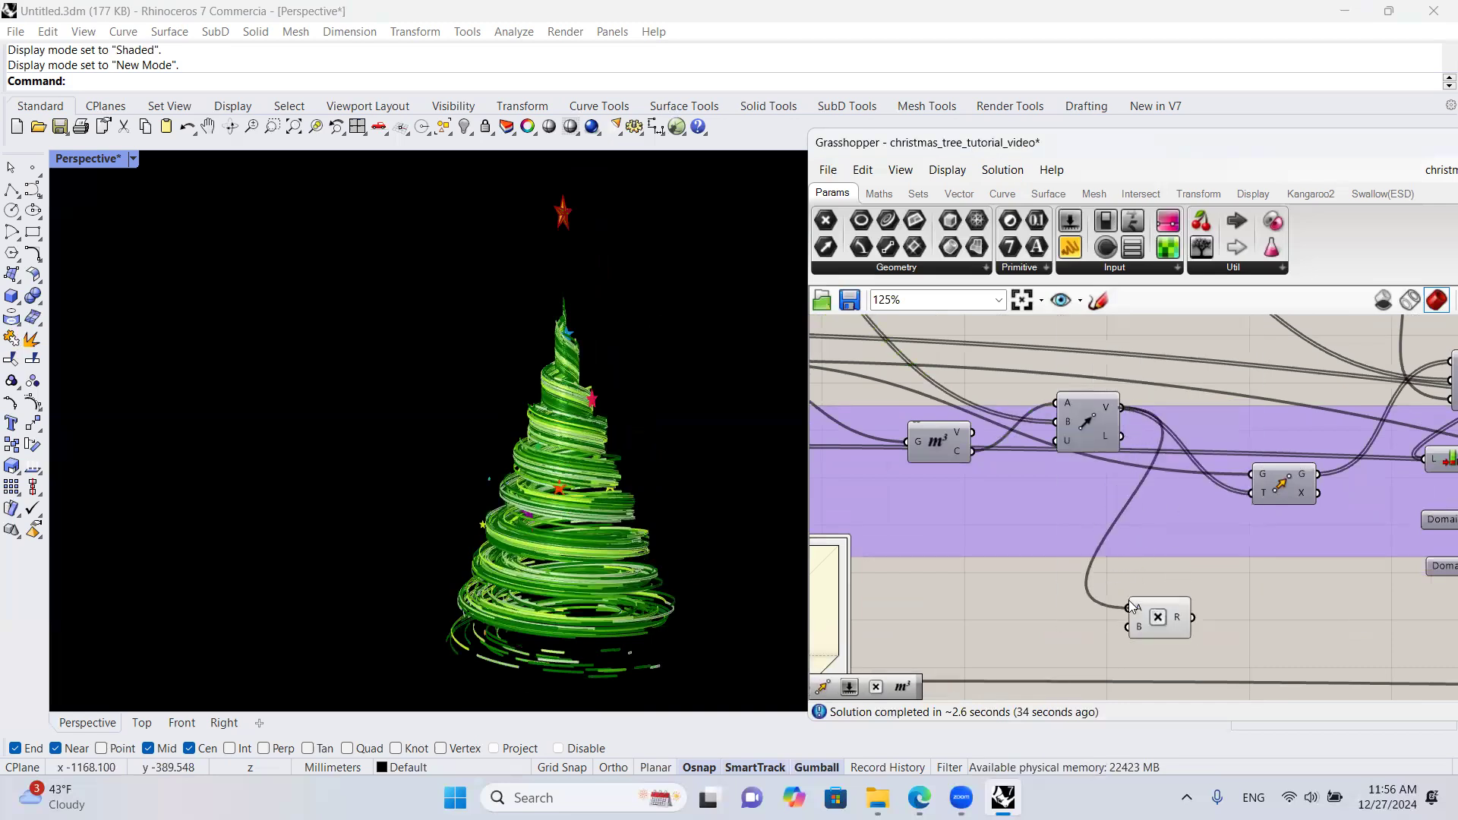
{"action": "left_click", "coordinate": [1282, 484]}
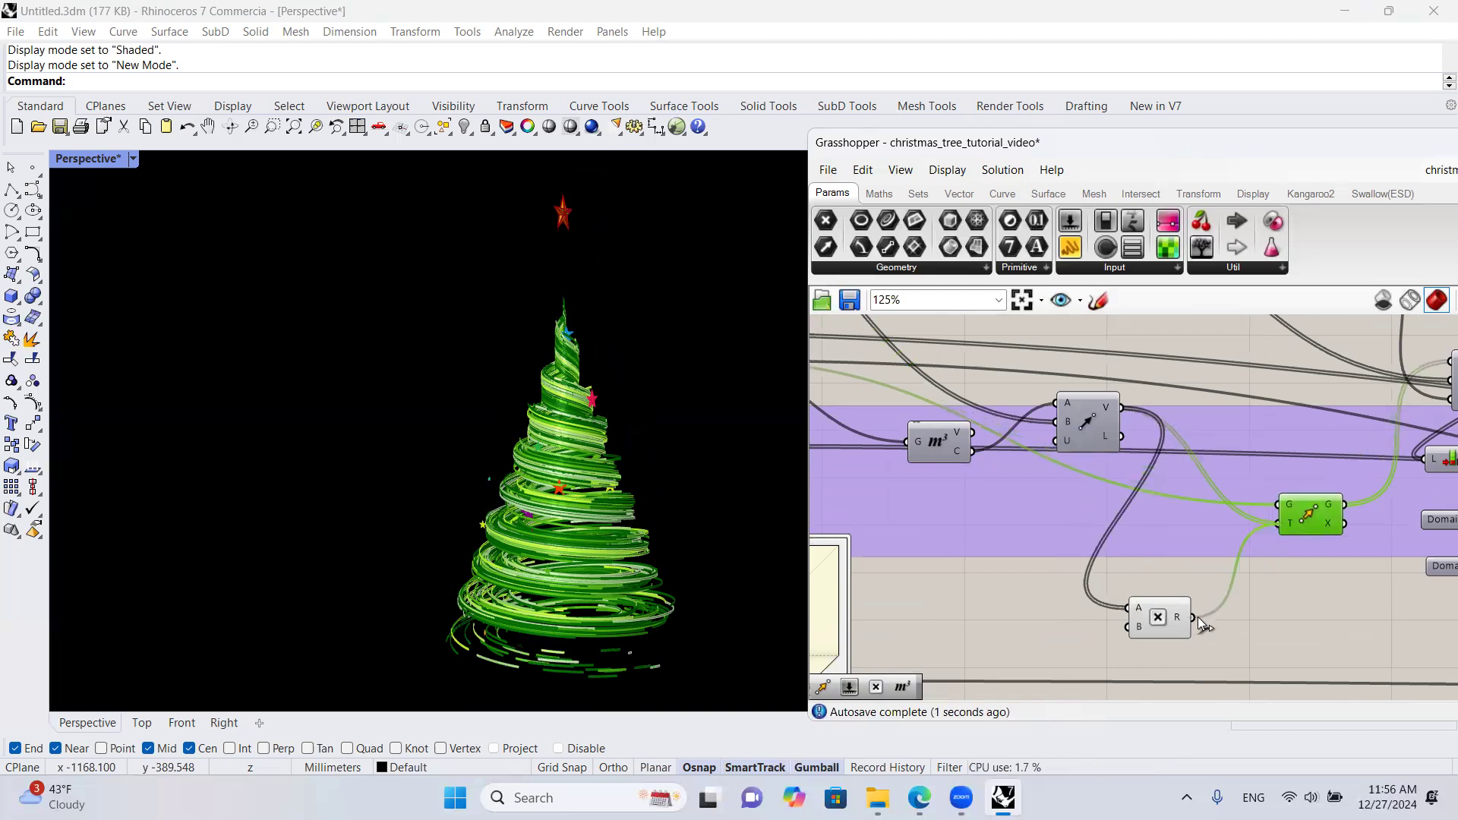
Step: Place the new Multiplication above the multiplier slider and wire the slider into its B input
{"action": "scroll", "coordinate": [1361, 531], "scroll_direction": "down", "scroll_amount": 5}
{"action": "scroll", "coordinate": [1361, 533], "scroll_direction": "up", "scroll_amount": 5}
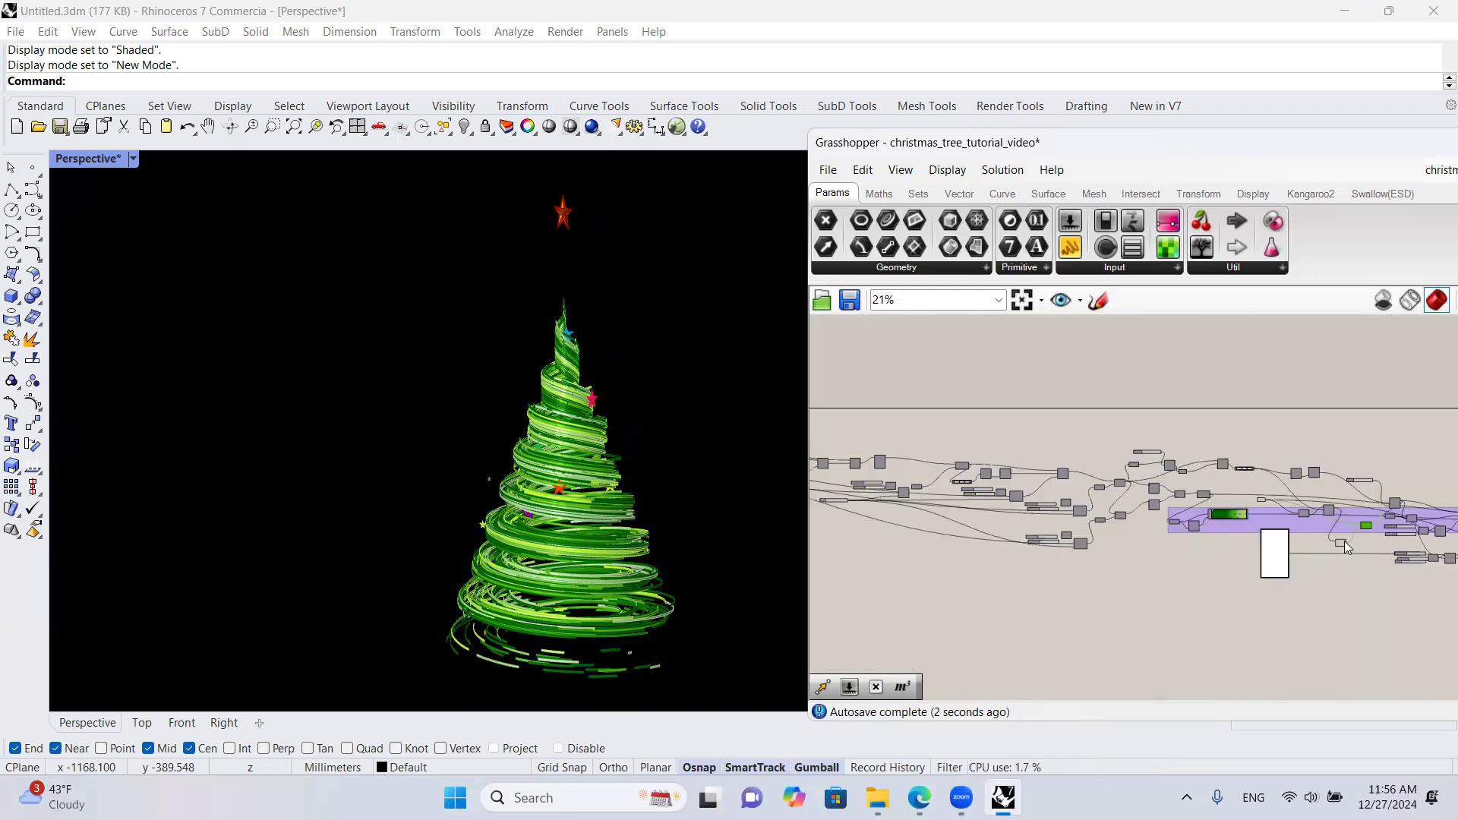
{"action": "scroll", "coordinate": [1372, 543], "scroll_direction": "down", "scroll_amount": 6}
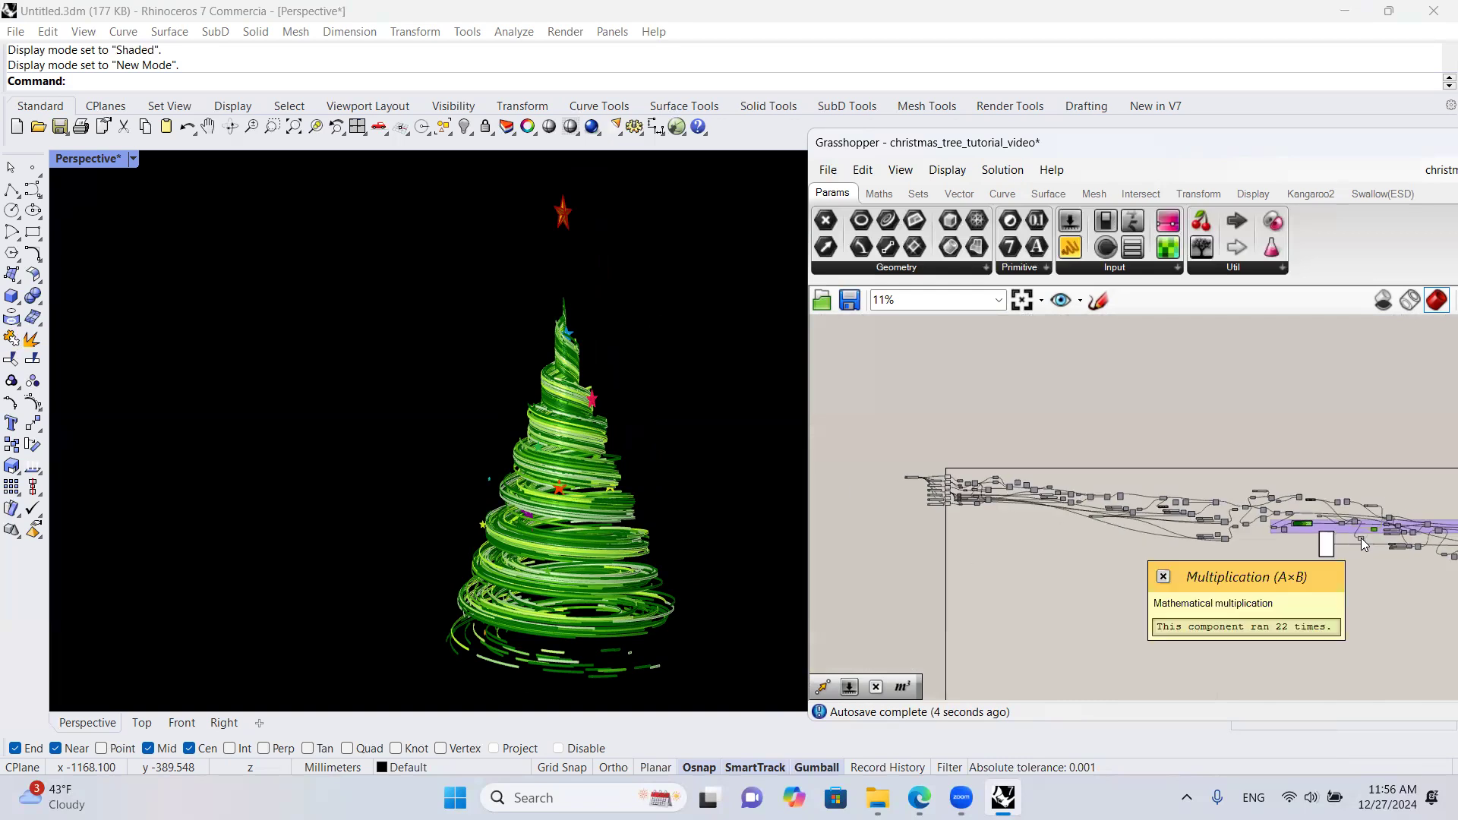
{"action": "scroll", "coordinate": [923, 474], "scroll_direction": "up", "scroll_amount": 6}
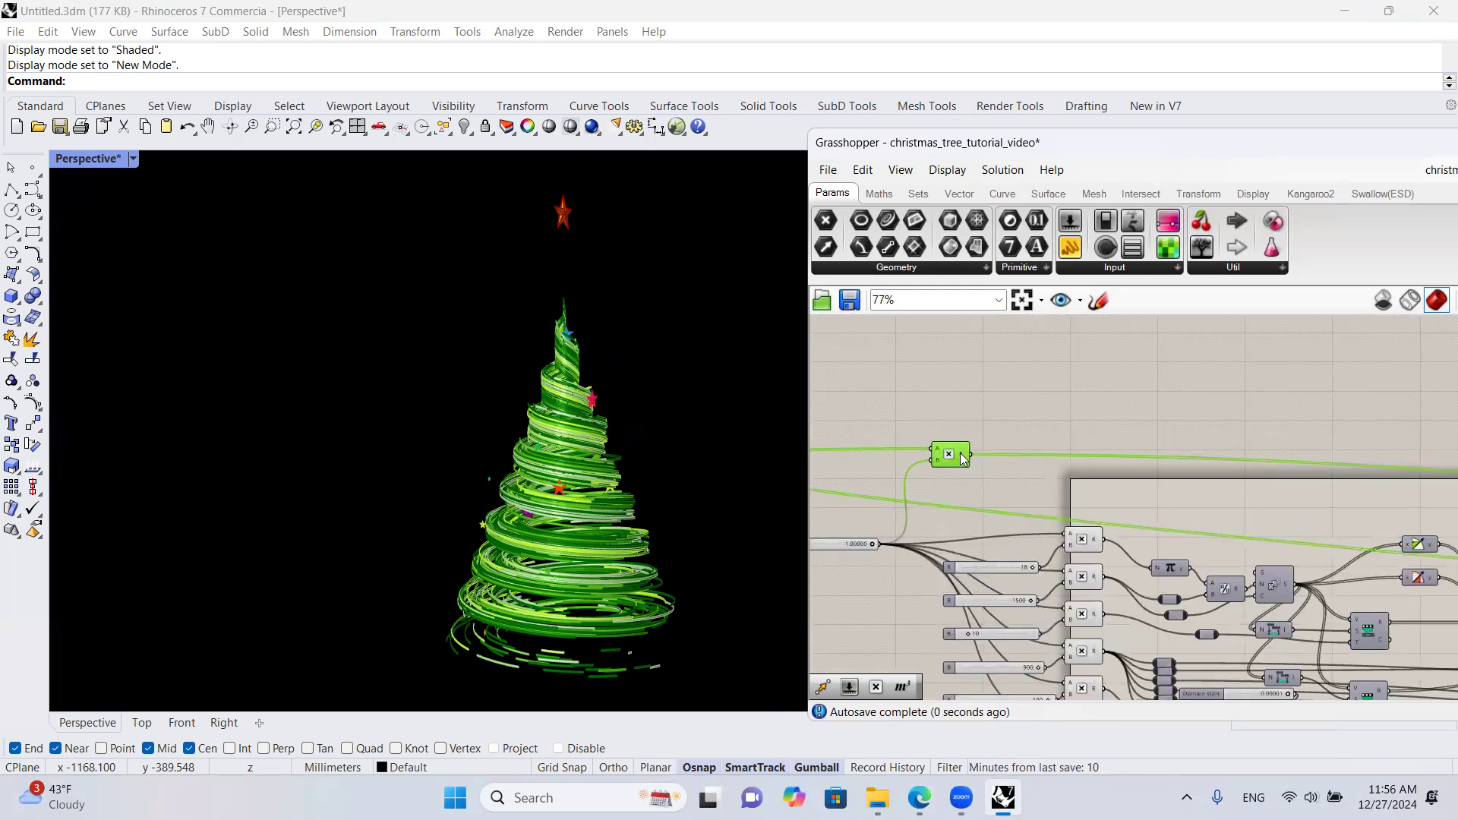
{"action": "scroll", "coordinate": [881, 499], "scroll_direction": "up", "scroll_amount": 1}
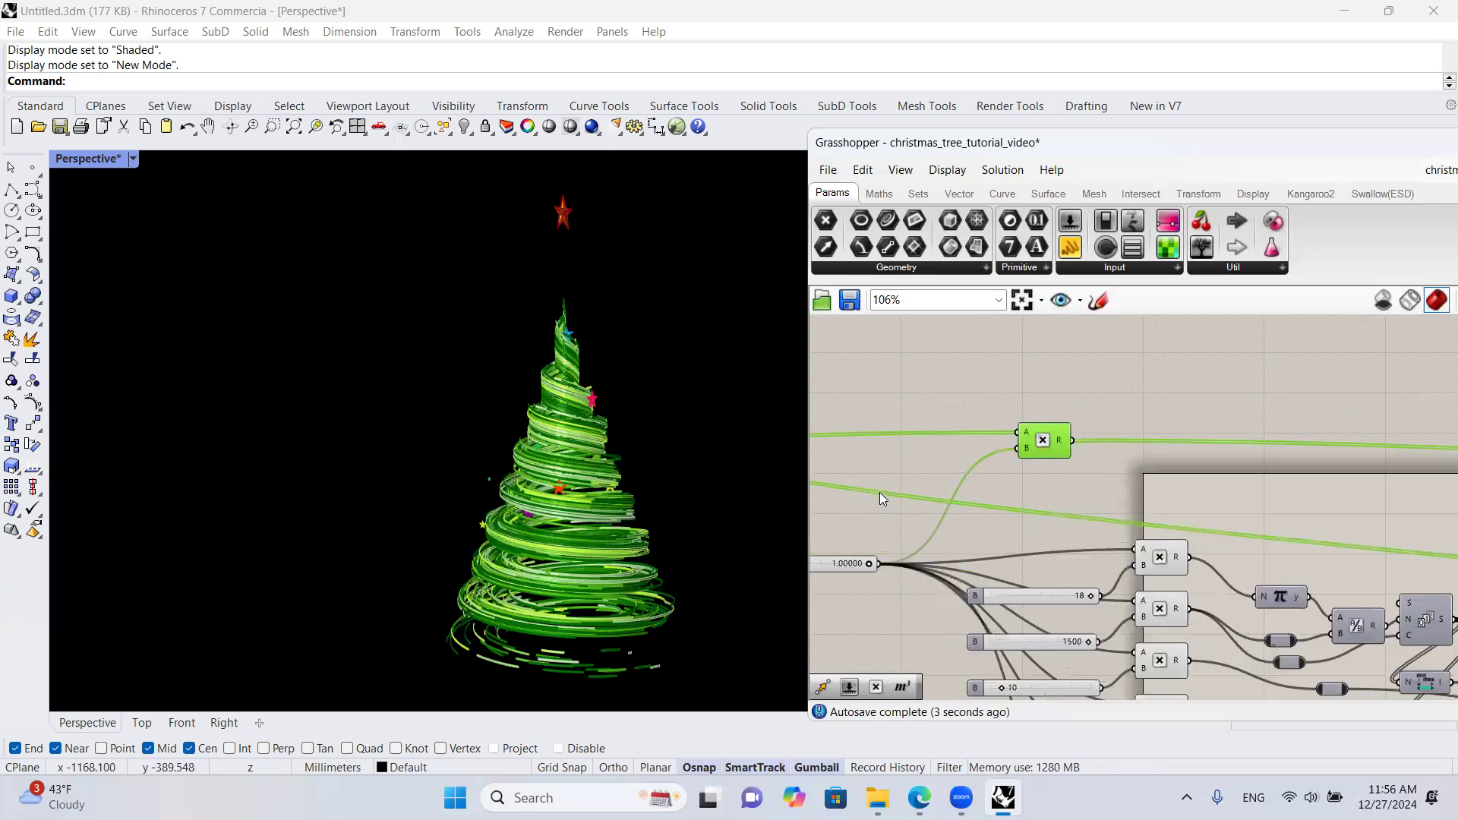
Step: Test the star's scaling by lowering the multiplier slider to 0.68667 and returning it to 1.00000
{"action": "scroll", "coordinate": [942, 547], "scroll_direction": "up", "scroll_amount": 1}
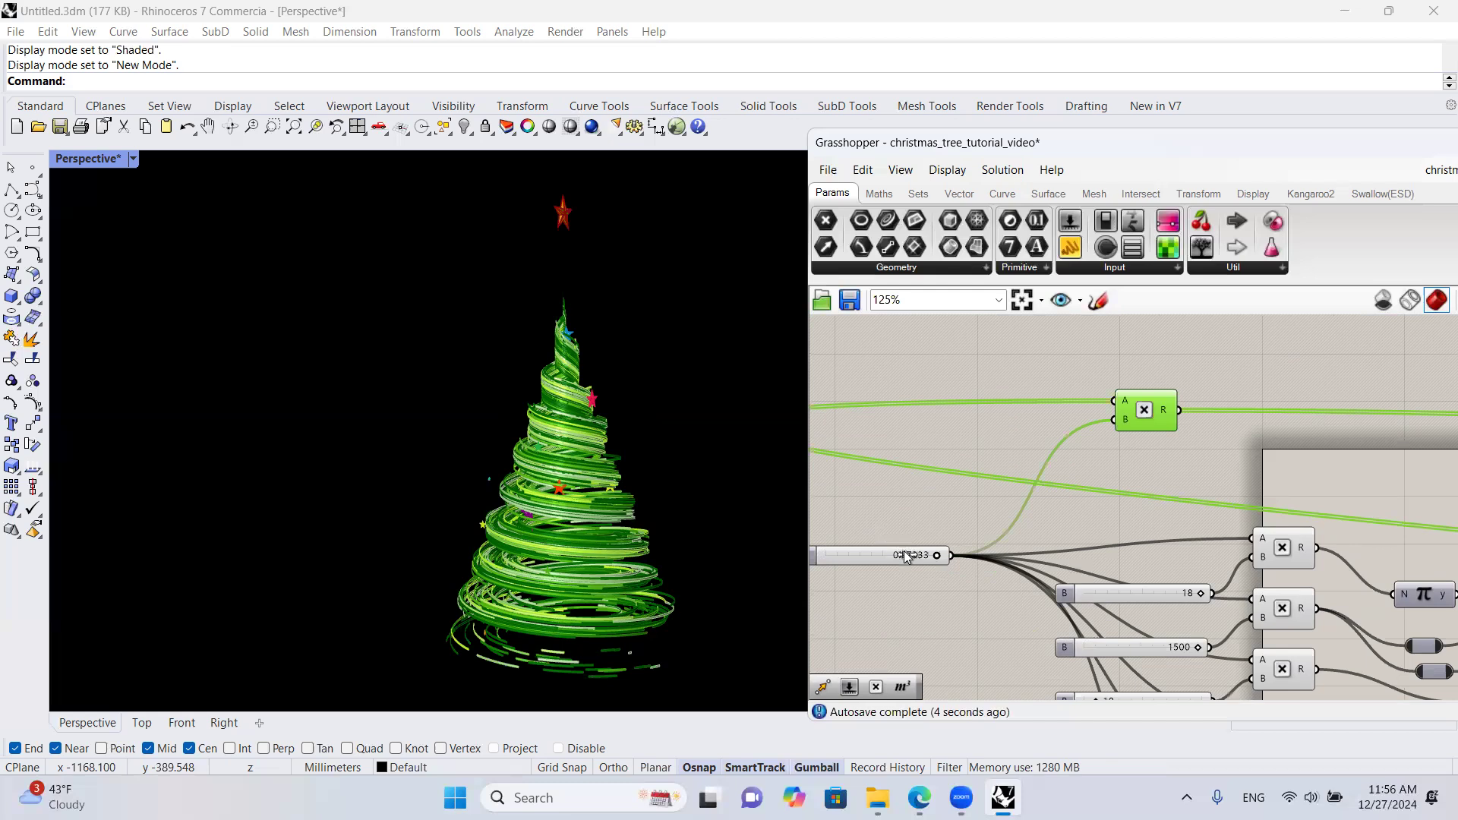
{"action": "left_click_drag", "start_coordinate": [908, 558], "coordinate": [636, 341]}
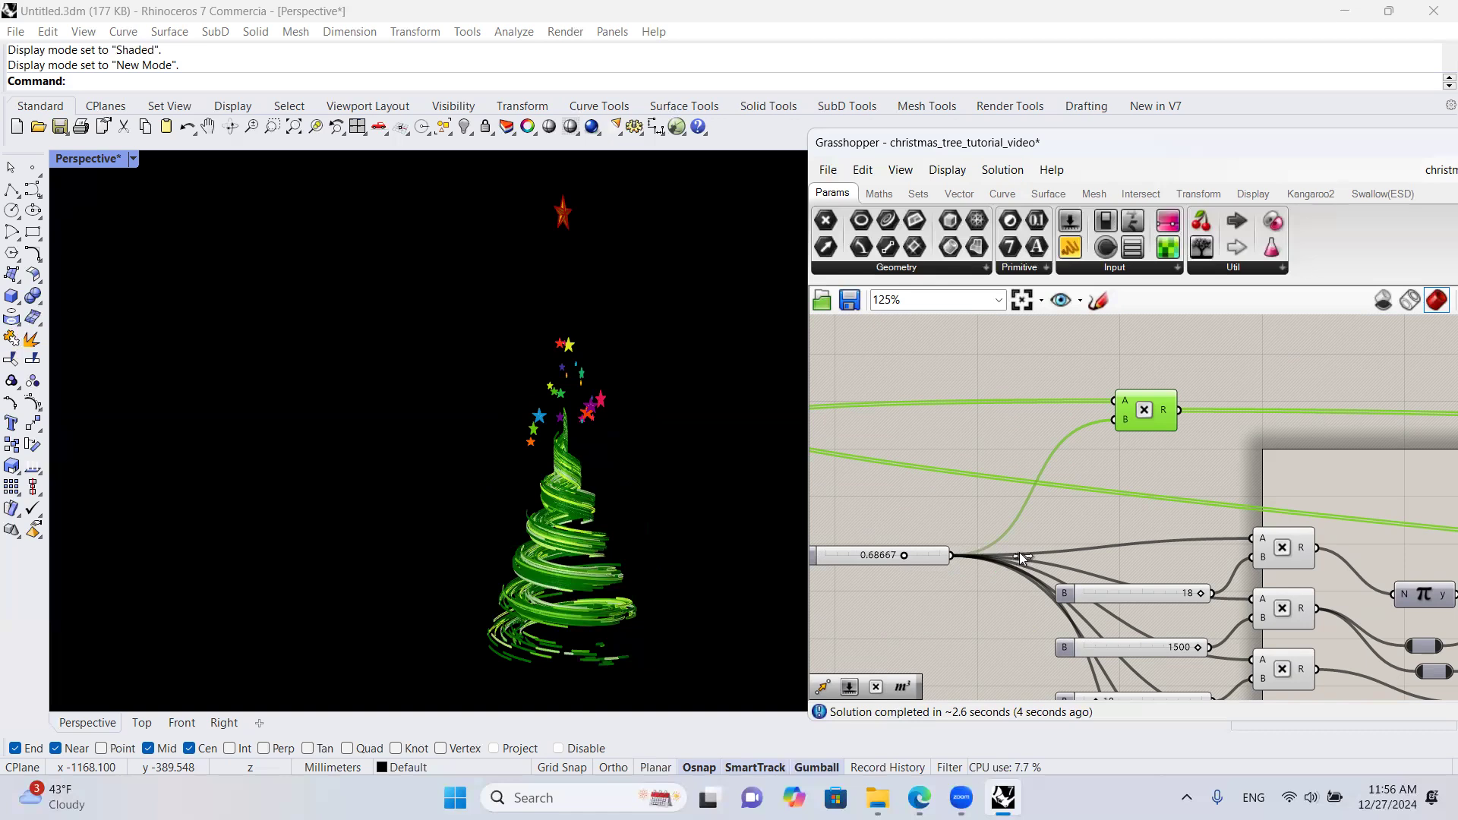
{"action": "left_click_drag", "start_coordinate": [569, 205], "coordinate": [591, 219]}
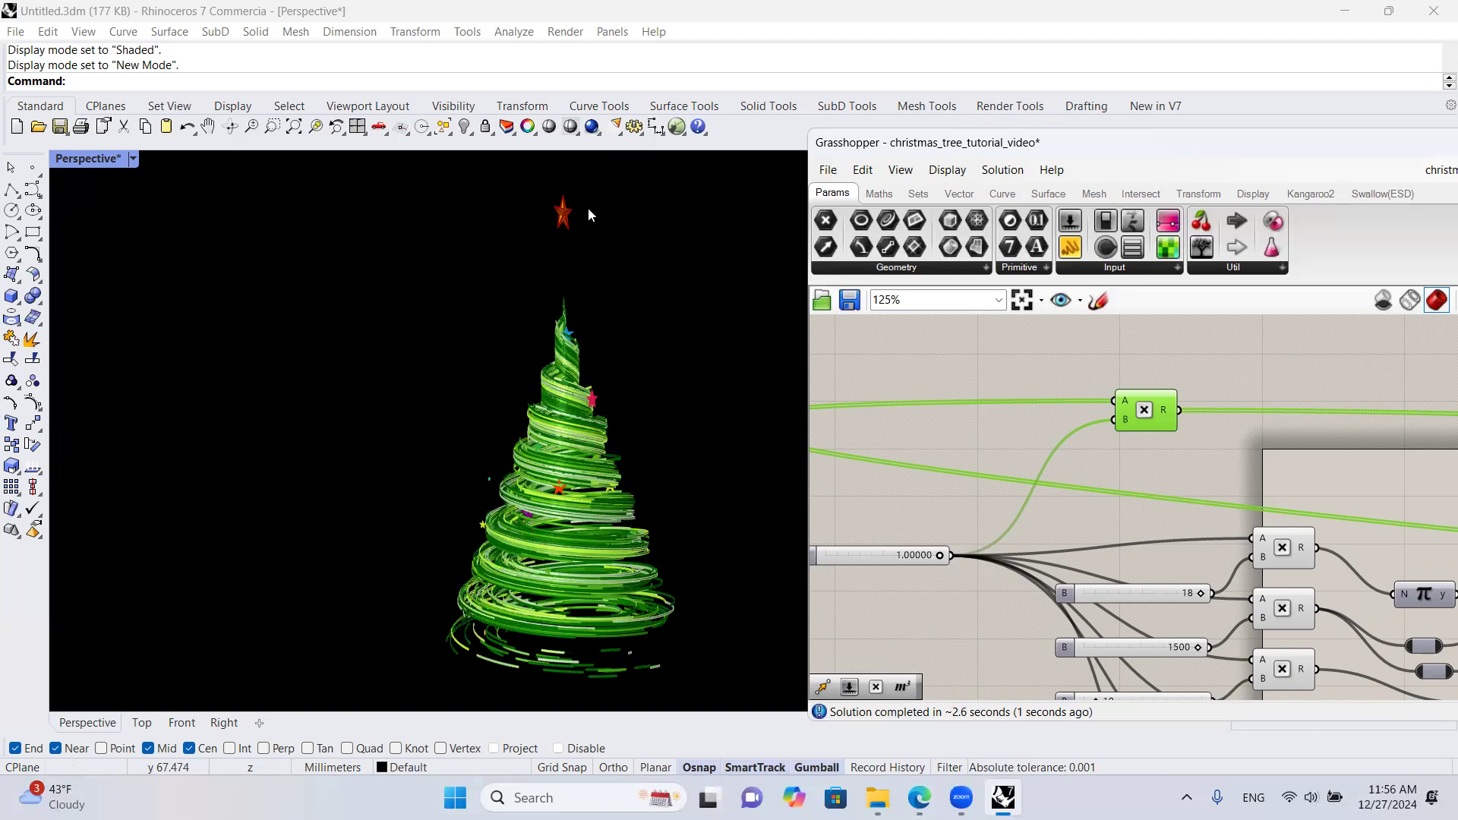
Step: Inspect the star's position relative to the tip of the spiral tree in the Perspective viewport
{"action": "scroll", "coordinate": [581, 220], "scroll_direction": "up", "scroll_amount": 10}
{"action": "left_click_drag", "start_coordinate": [615, 319], "coordinate": [464, 164]}
{"action": "scroll", "coordinate": [582, 260], "scroll_direction": "down", "scroll_amount": 5}
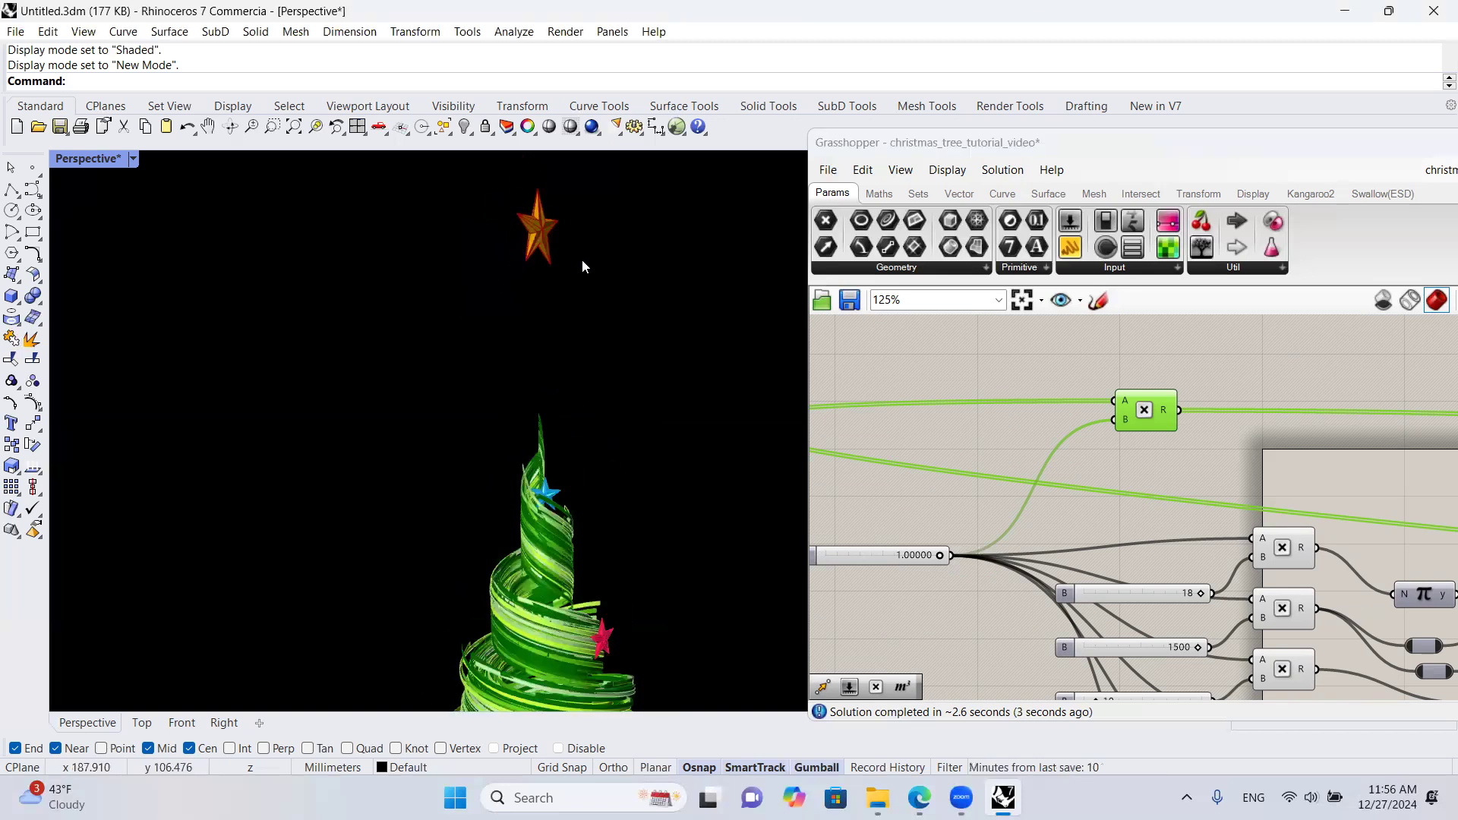
{"action": "scroll", "coordinate": [575, 377], "scroll_direction": "down", "scroll_amount": 5}
{"action": "right_click_drag", "start_coordinate": [575, 377], "coordinate": [568, 385]}
{"action": "scroll", "coordinate": [568, 385], "scroll_direction": "up", "scroll_amount": 6}
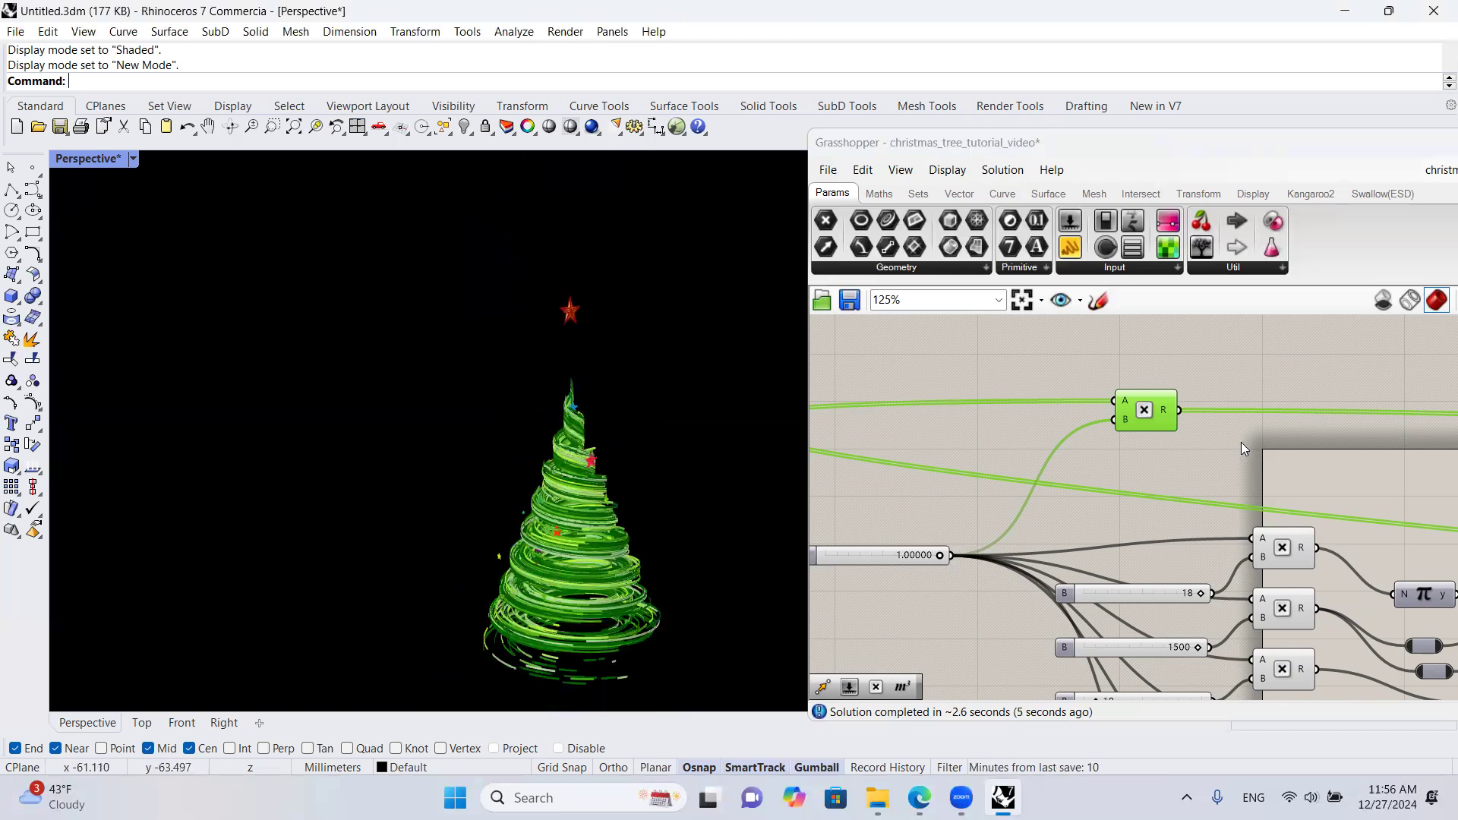
{"action": "scroll", "coordinate": [1034, 392], "scroll_direction": "down", "scroll_amount": 12}
{"action": "scroll", "coordinate": [579, 363], "scroll_direction": "up", "scroll_amount": 2}
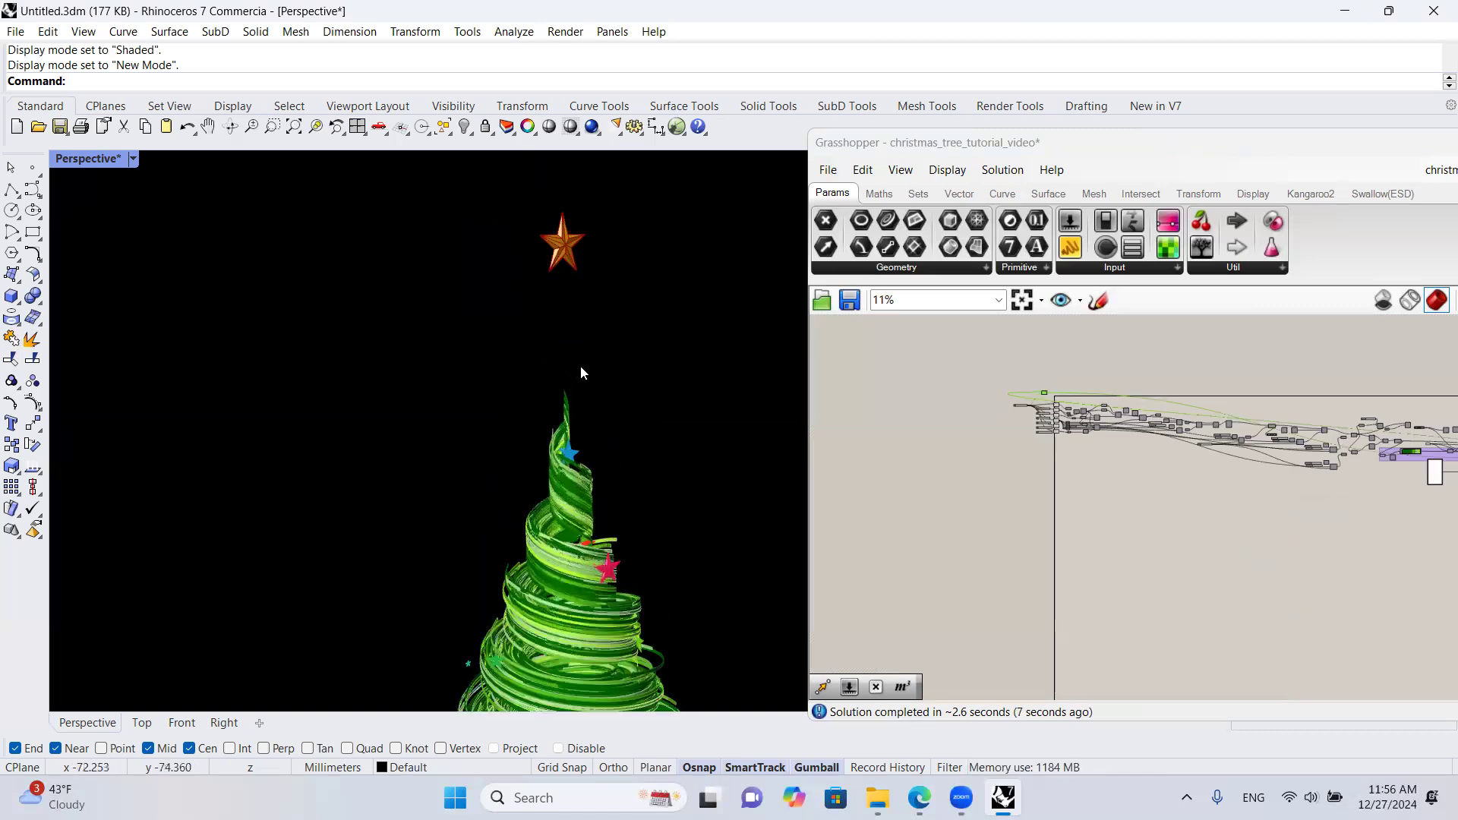
Step: Place a point object on the tip of the tree's highest strip in the Front view
{"action": "left_click", "coordinate": [181, 722]}
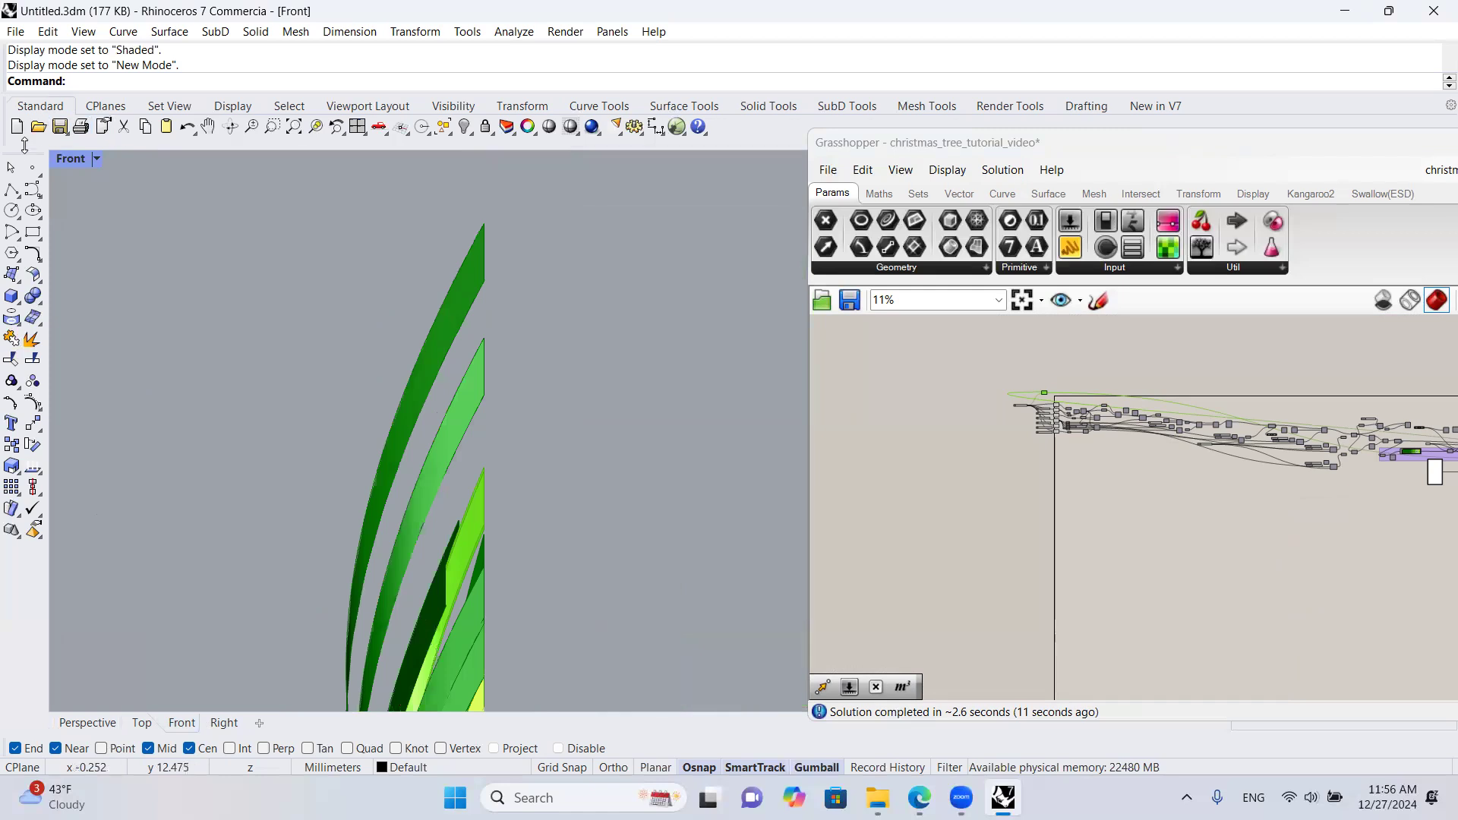
{"action": "left_click", "coordinate": [32, 167]}
{"action": "left_click", "coordinate": [485, 224]}
{"action": "left_click", "coordinate": [485, 224]}
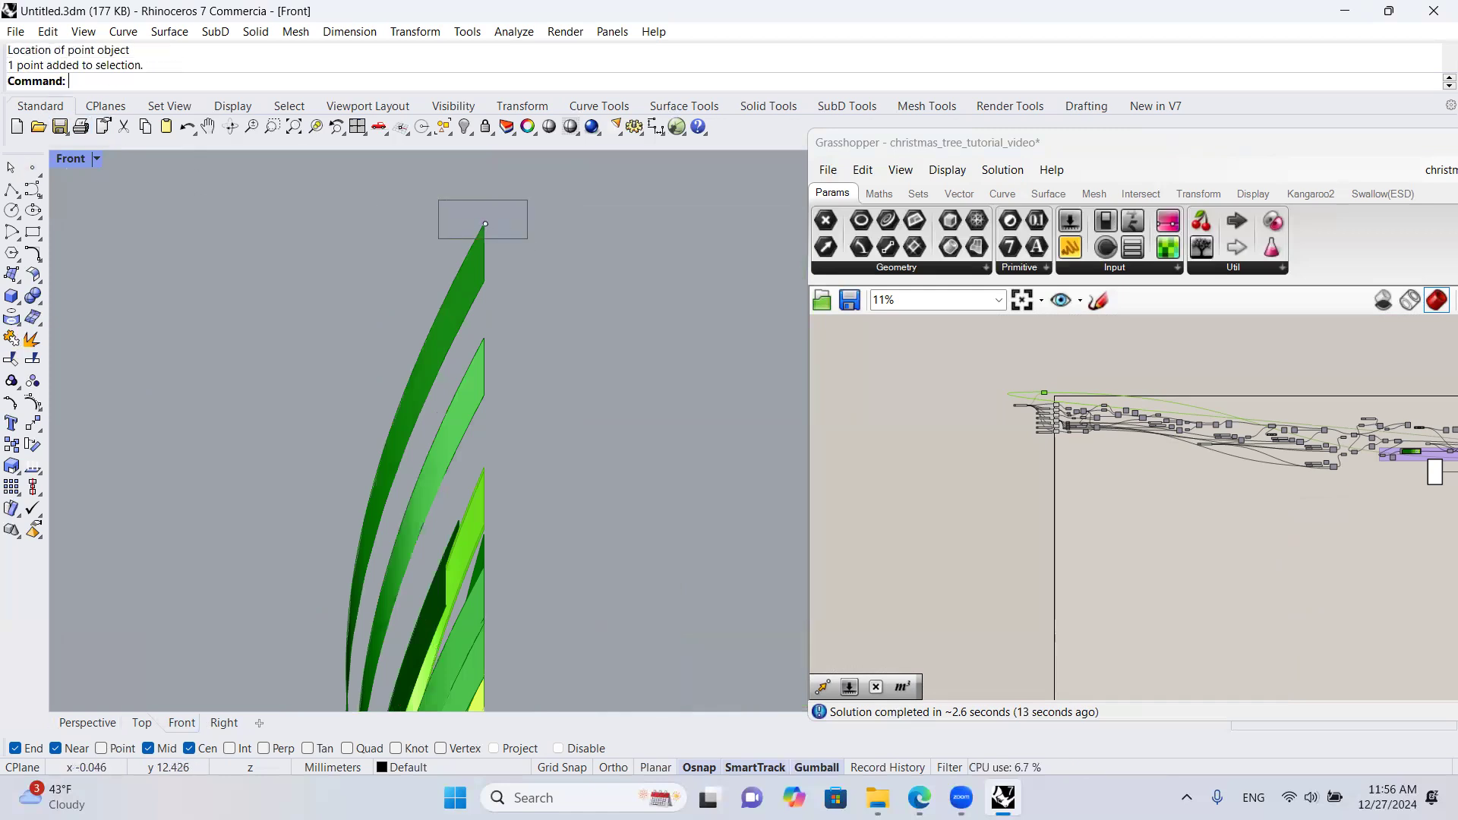
{"action": "scroll", "coordinate": [516, 292], "scroll_direction": "down", "scroll_amount": 5}
{"action": "left_click", "coordinate": [140, 723]}
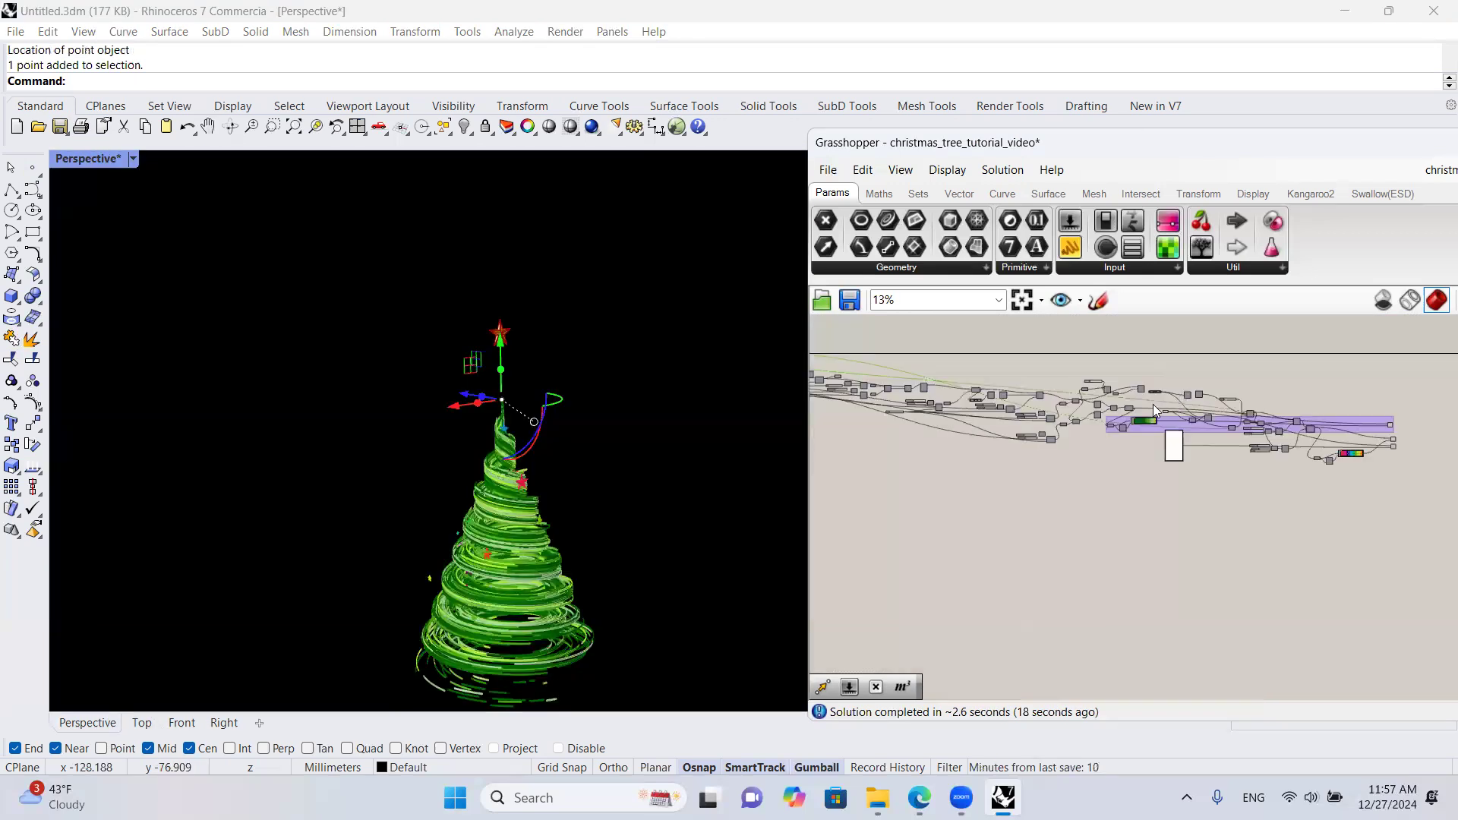
{"action": "scroll", "coordinate": [1153, 404], "scroll_direction": "up", "scroll_amount": 5}
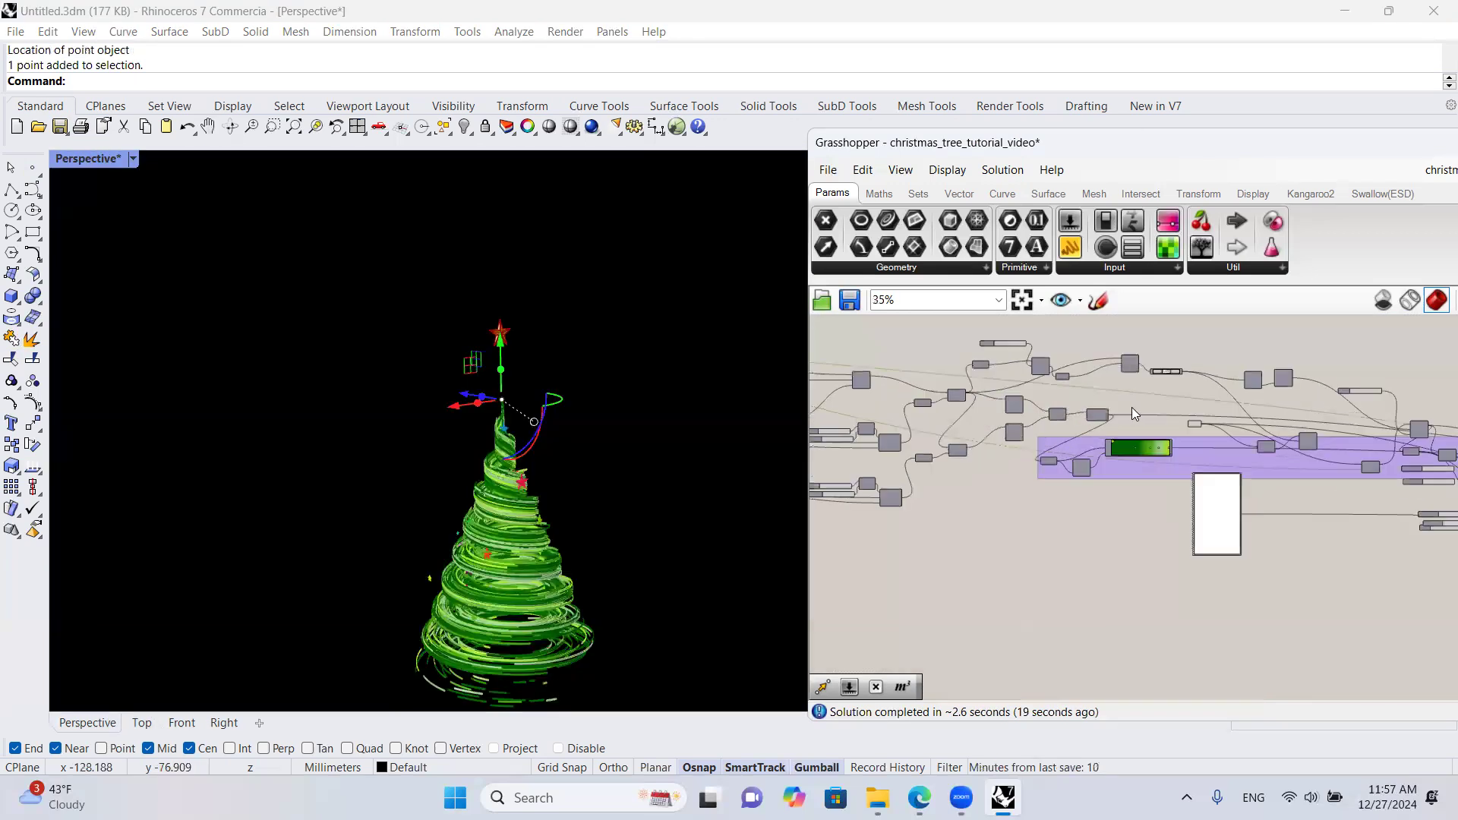
{"action": "scroll", "coordinate": [1226, 430], "scroll_direction": "down", "scroll_amount": 5}
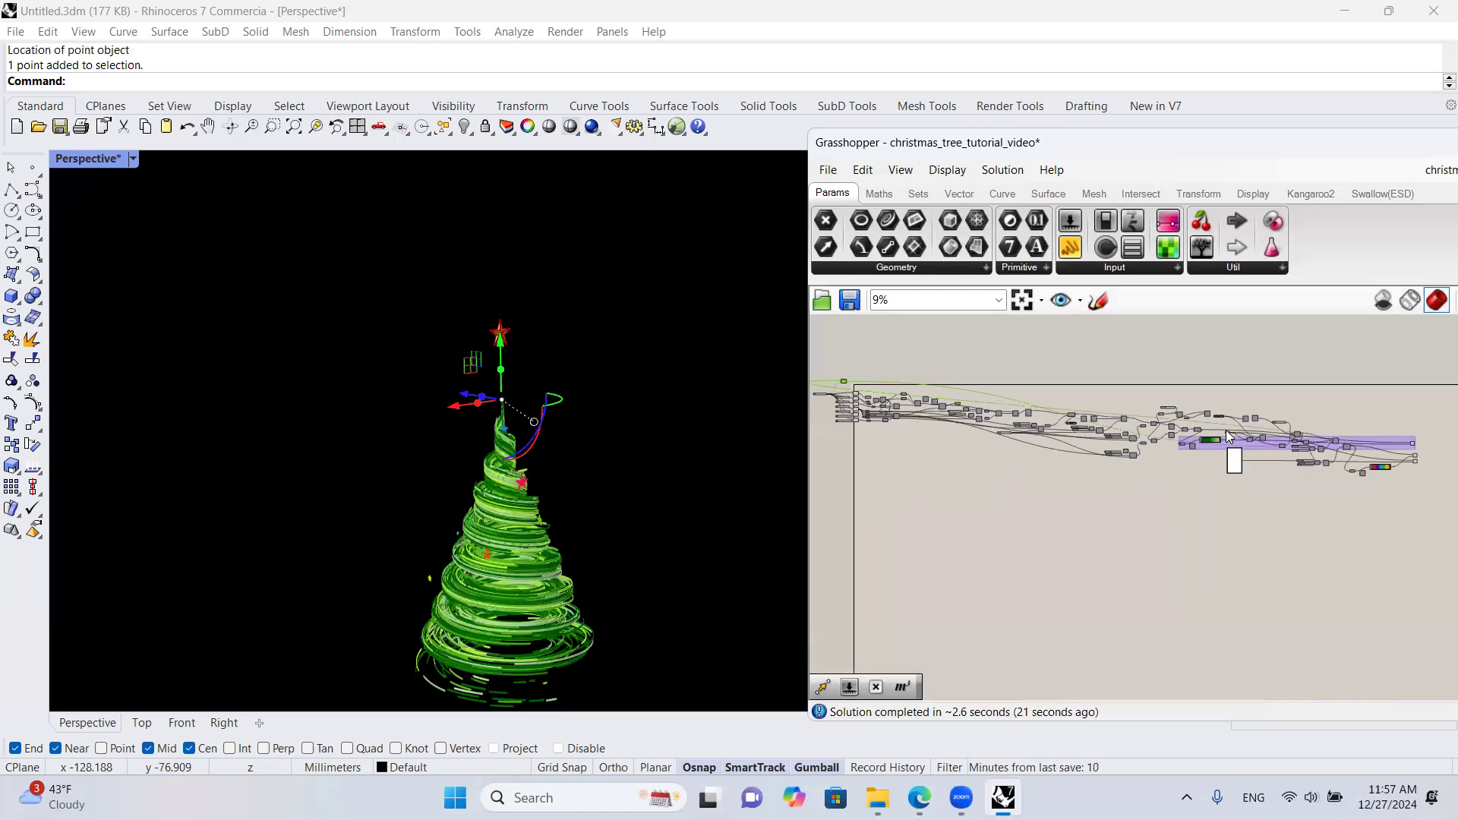
Step: Reposition the star's Geometry parameter into the free space above the green gradient, leaving room for new components
{"action": "scroll", "coordinate": [1226, 430], "scroll_direction": "up", "scroll_amount": 3}
{"action": "scroll", "coordinate": [1224, 430], "scroll_direction": "up", "scroll_amount": 2}
{"action": "left_click_drag", "start_coordinate": [1182, 418], "coordinate": [1064, 354]}
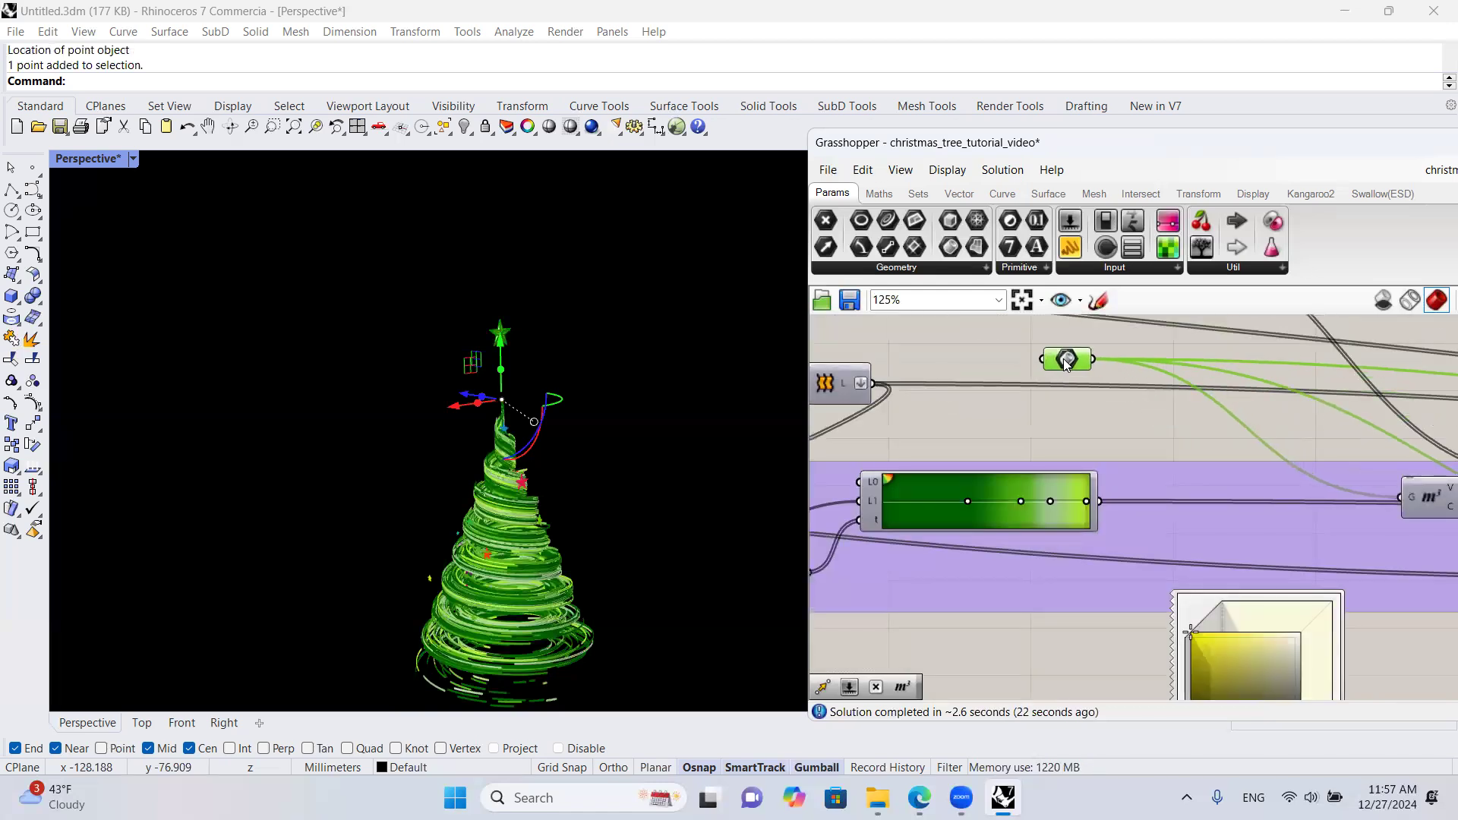
{"action": "scroll", "coordinate": [511, 322], "scroll_direction": "up", "scroll_amount": 3}
{"action": "scroll", "coordinate": [510, 322], "scroll_direction": "up", "scroll_amount": 2}
{"action": "scroll", "coordinate": [527, 326], "scroll_direction": "down", "scroll_amount": 1}
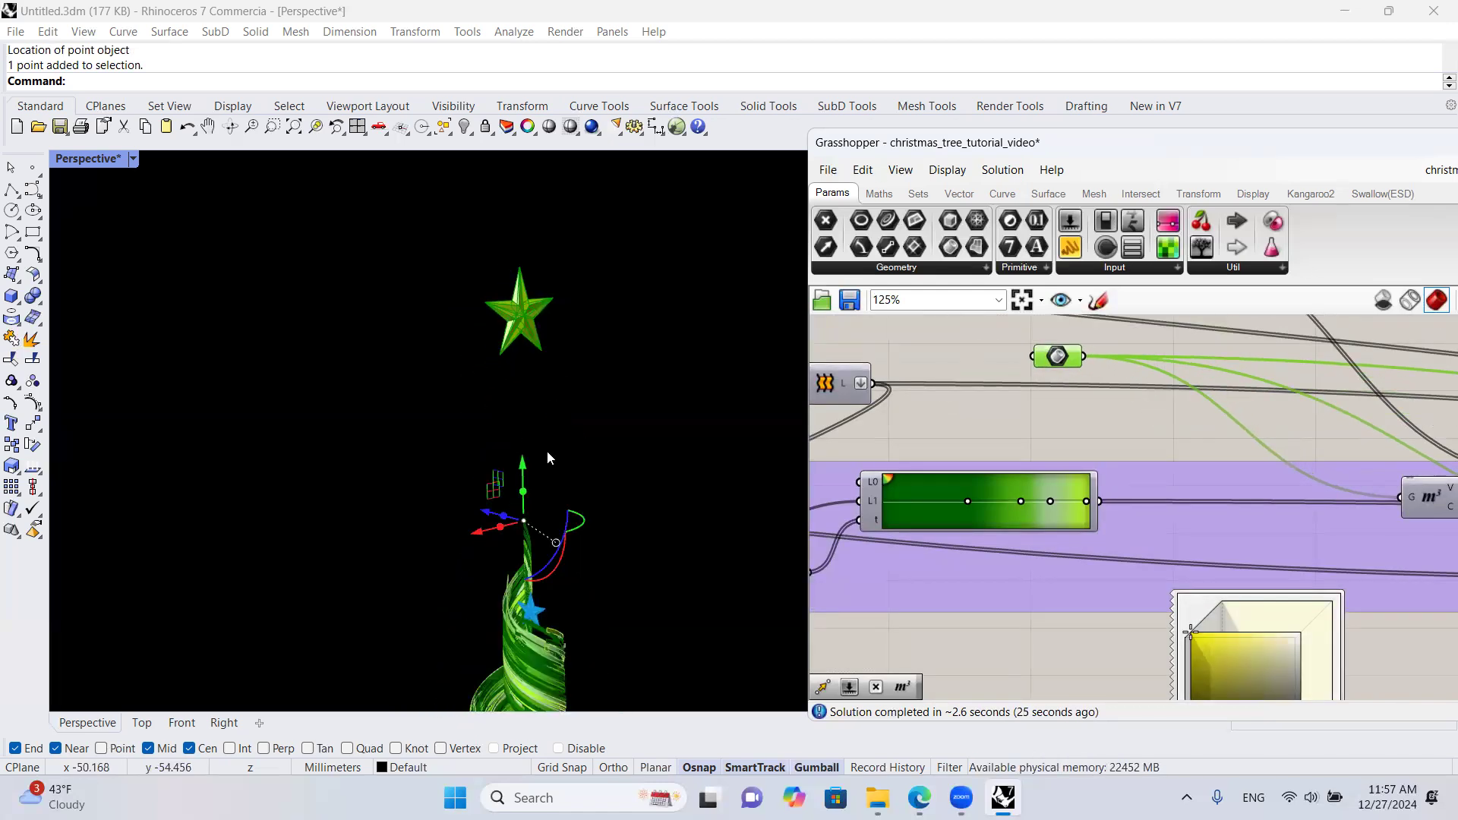
{"action": "left_click_drag", "start_coordinate": [1062, 358], "coordinate": [989, 357]}
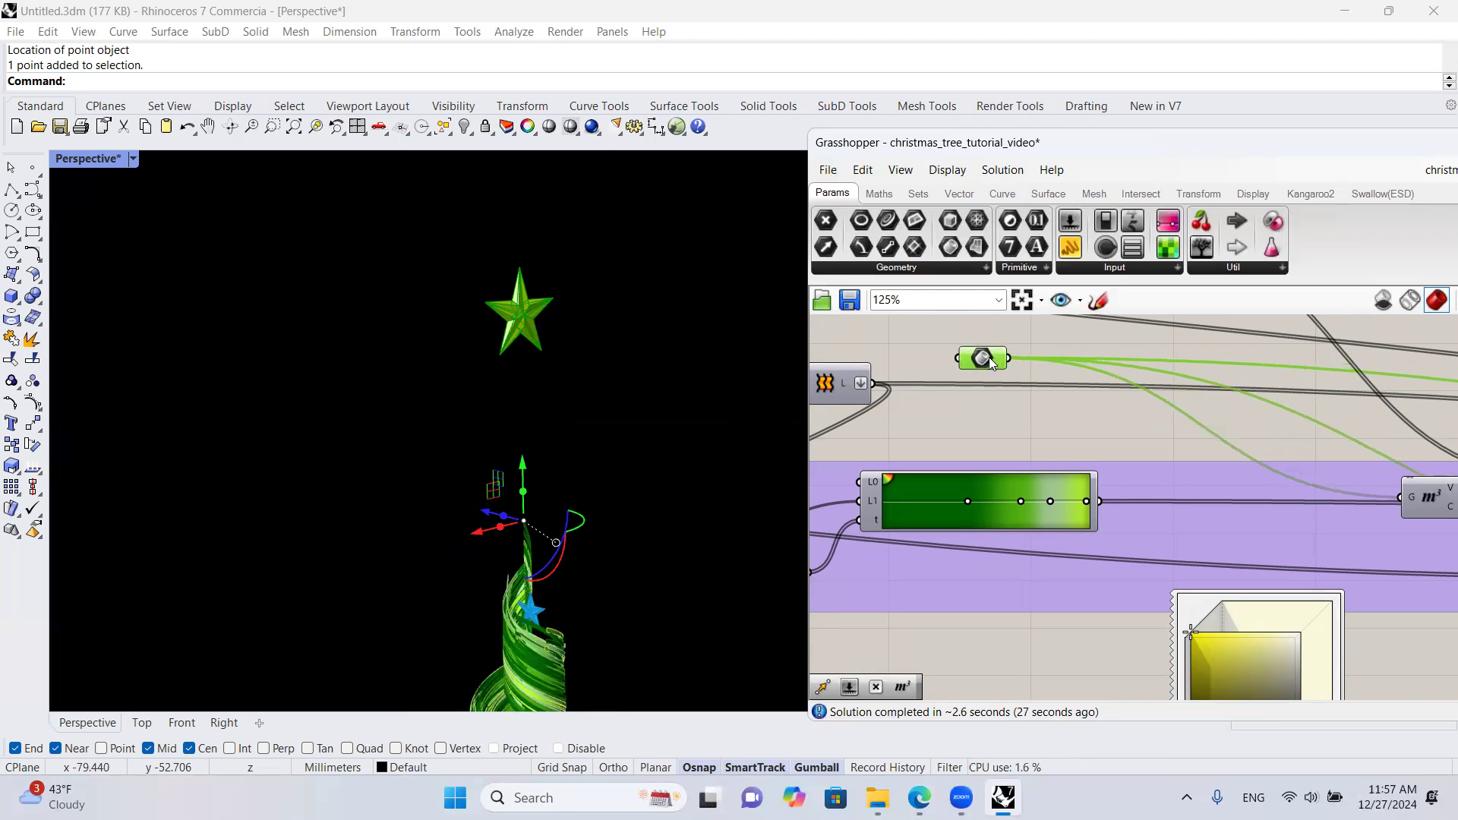
Step: Add a Move component and place a Vector 2Pt component in front of it, near the star's Geometry parameter
{"action": "double_click", "coordinate": [1141, 435]}
{"action": "type", "text": "miove"}
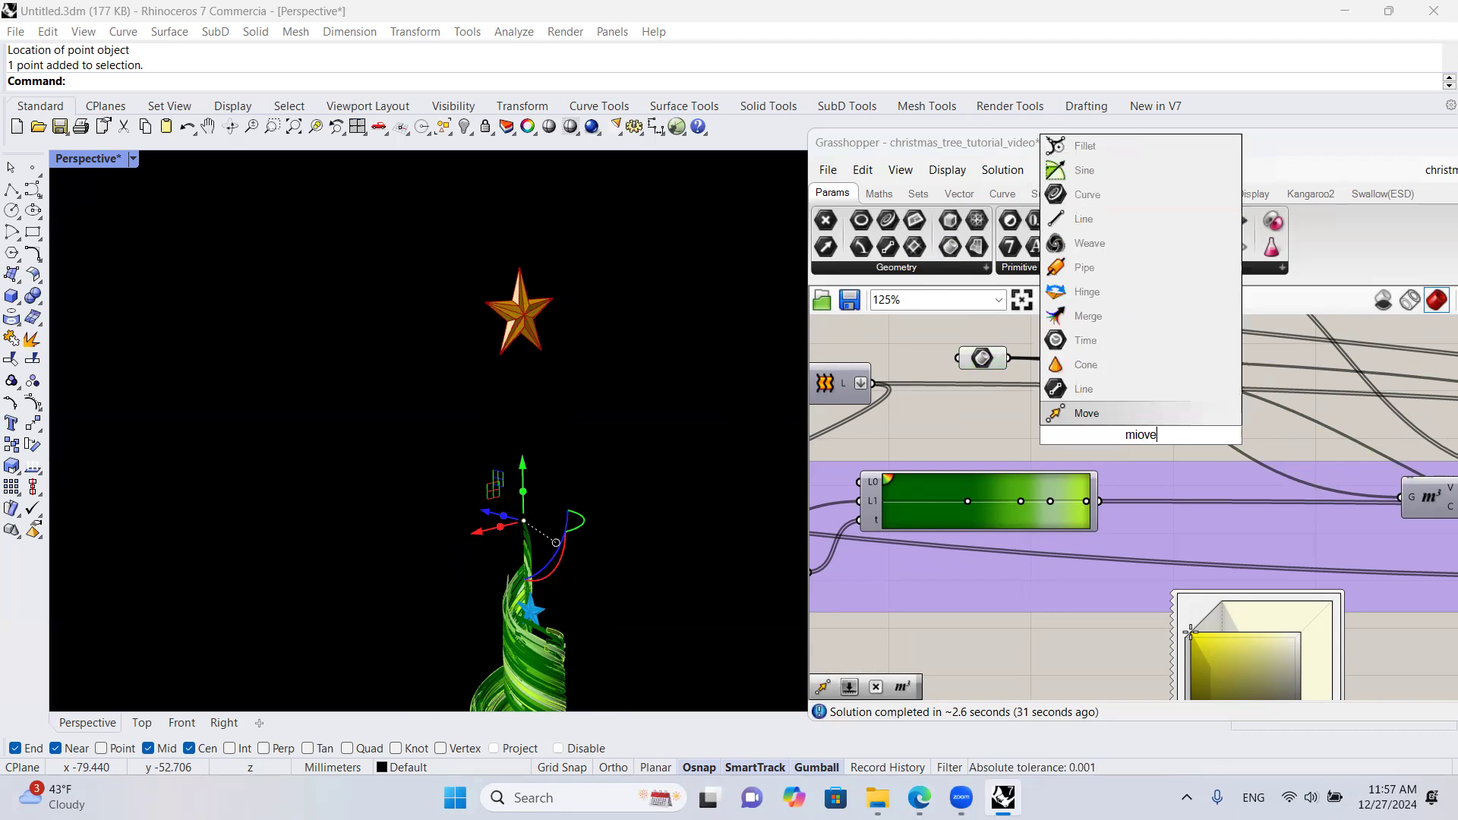
{"action": "key", "text": "Return"}
{"action": "double_click", "coordinate": [1108, 421]}
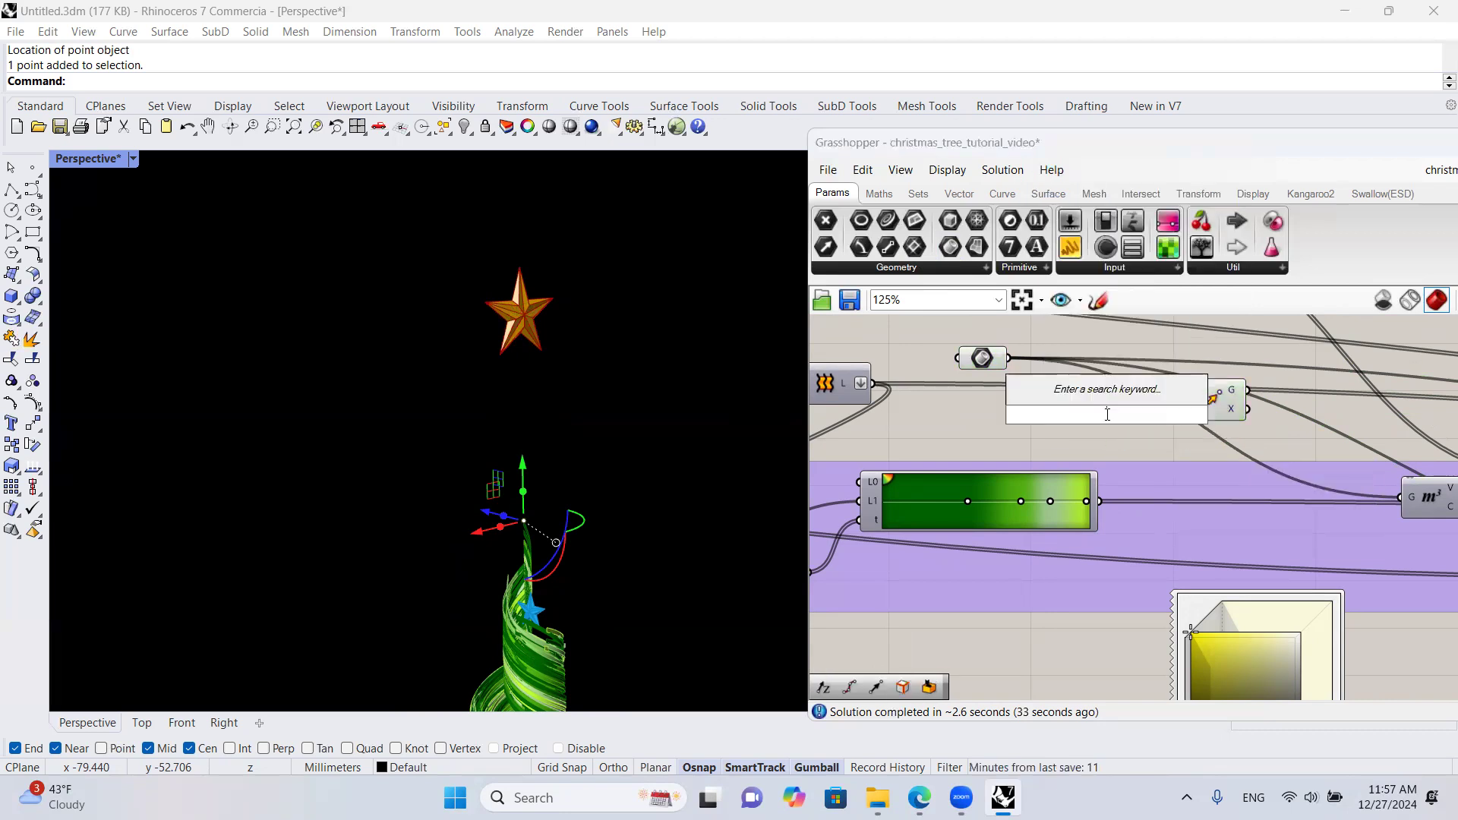
{"action": "type", "text": "vec"}
{"action": "key", "text": "Return"}
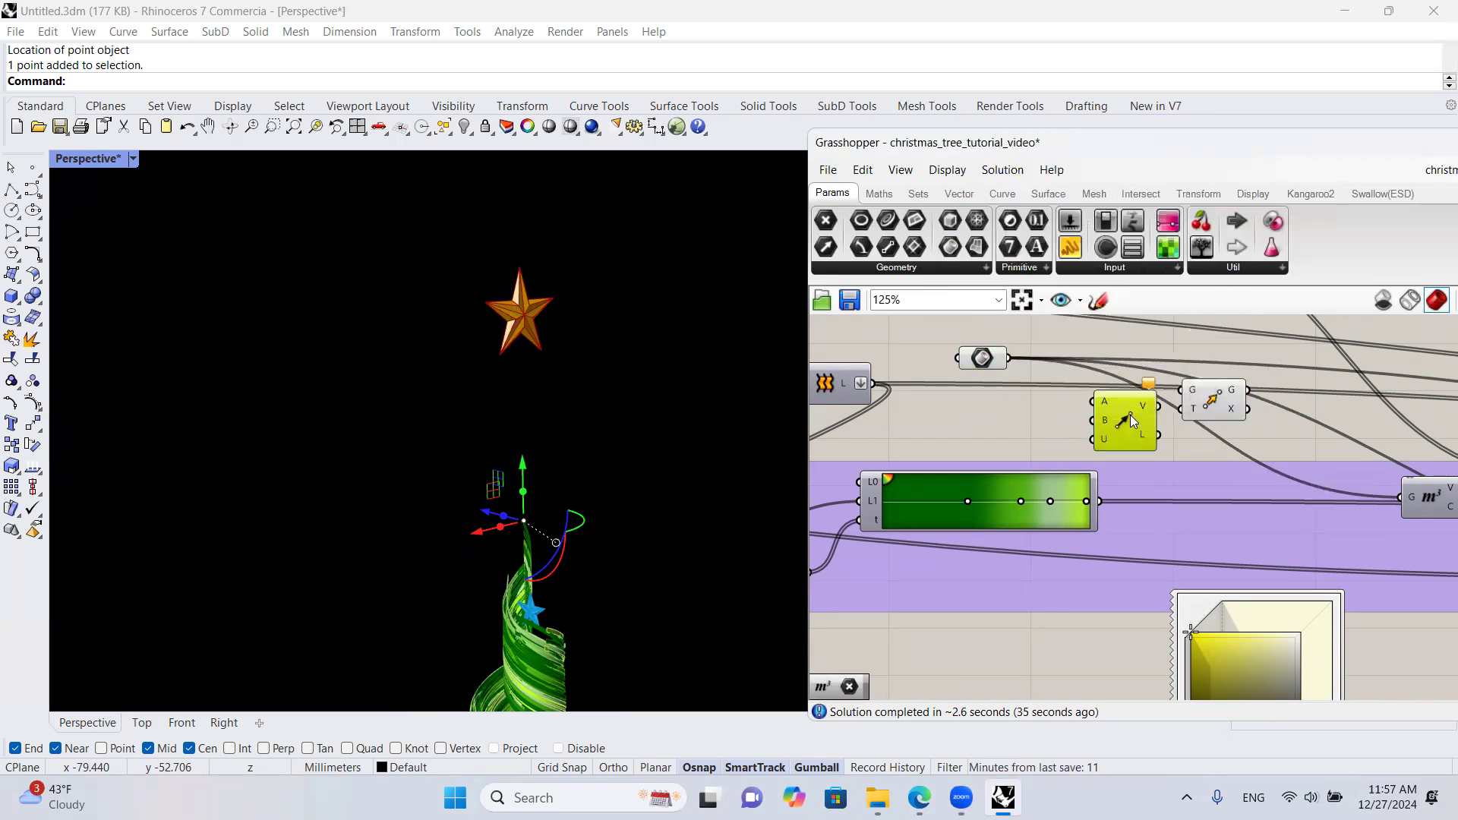
{"action": "left_click_drag", "start_coordinate": [1130, 415], "coordinate": [1150, 421]}
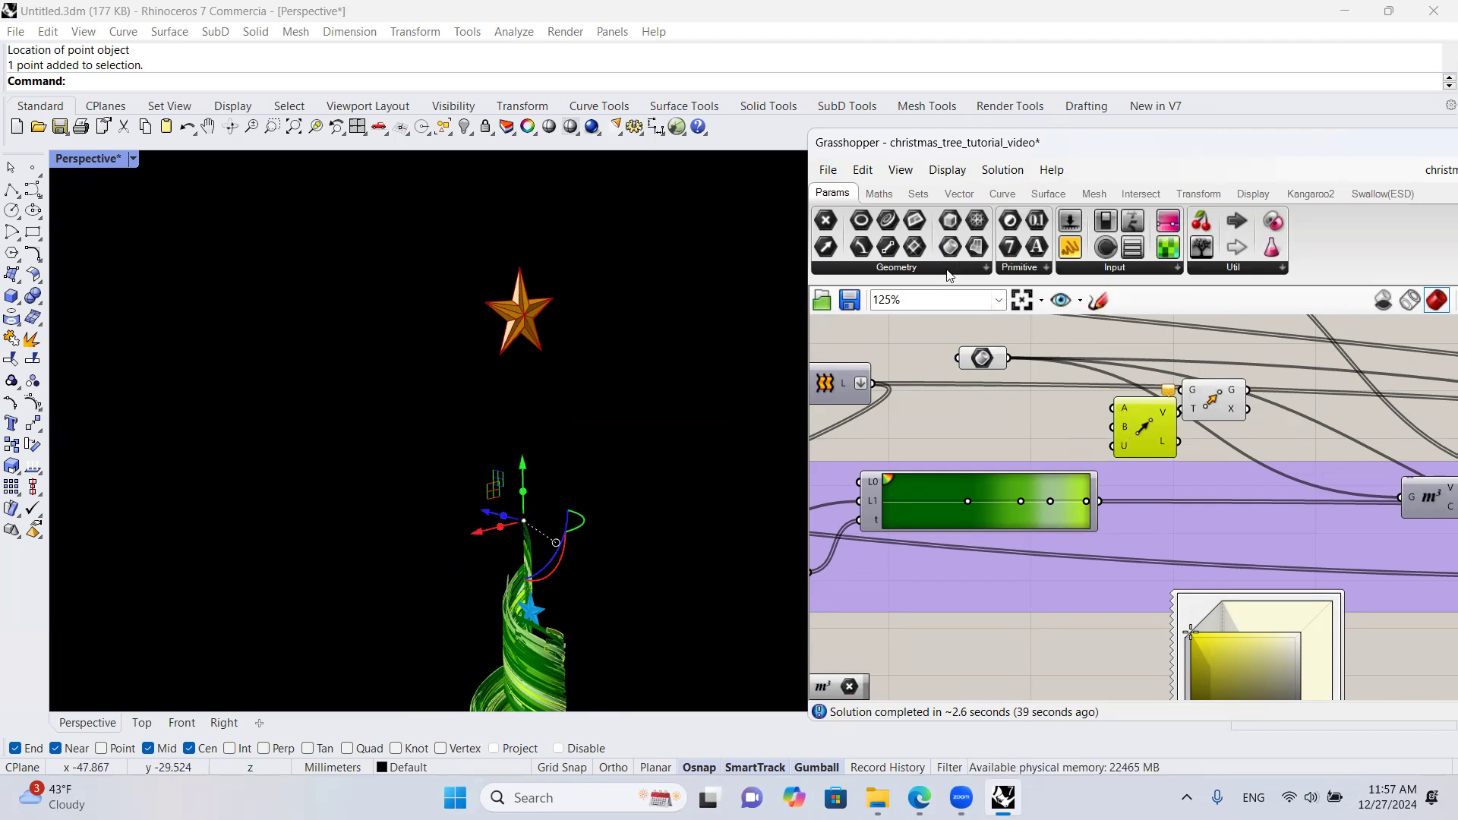
Step: Add a Point parameter below the star's Geometry parameter and reference the point object on the tree tip
{"action": "left_click", "coordinate": [826, 221]}
{"action": "left_click", "coordinate": [986, 416]}
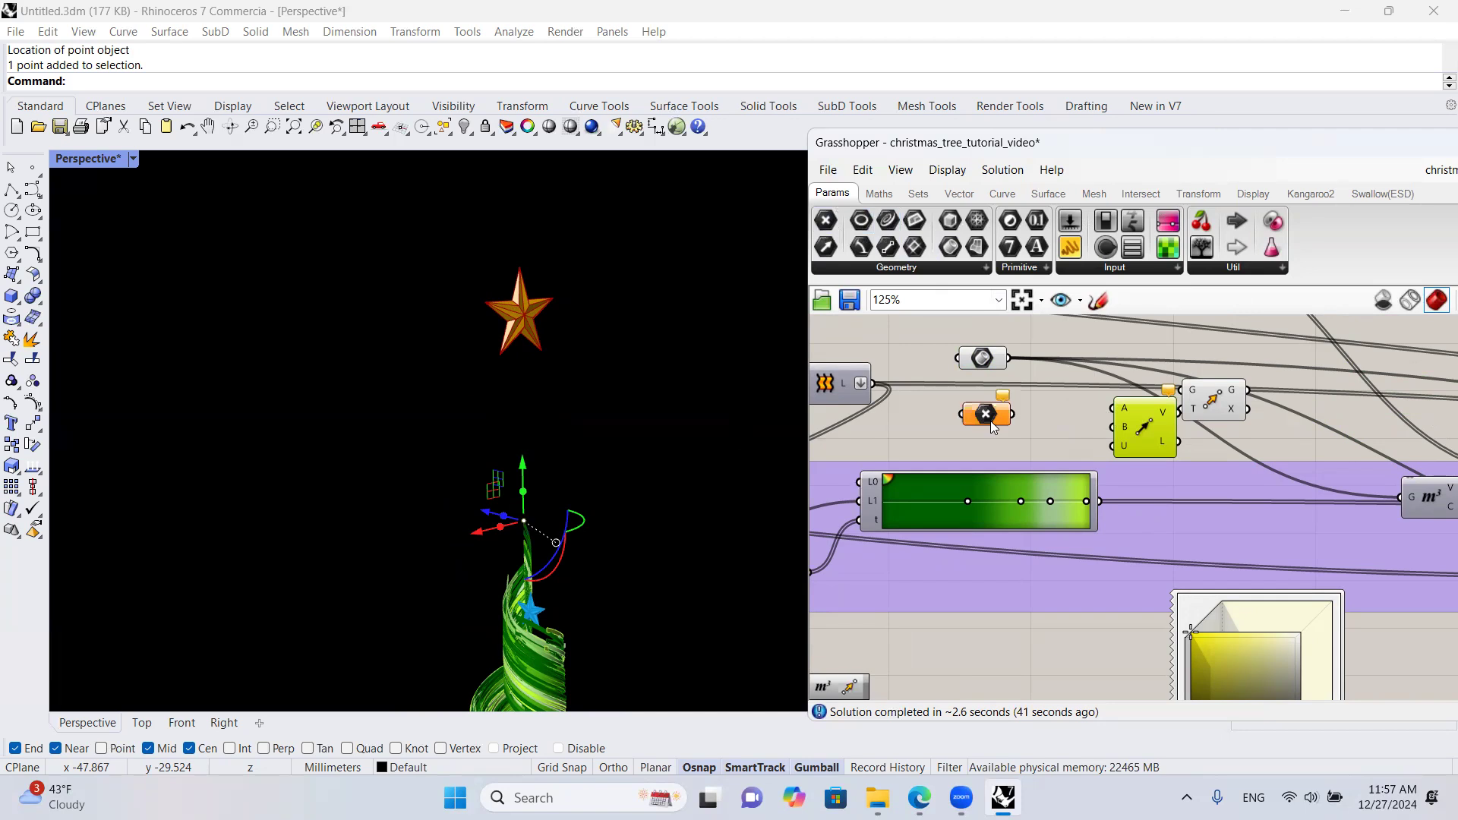
{"action": "right_click", "coordinate": [988, 415]}
{"action": "left_click", "coordinate": [1063, 636]}
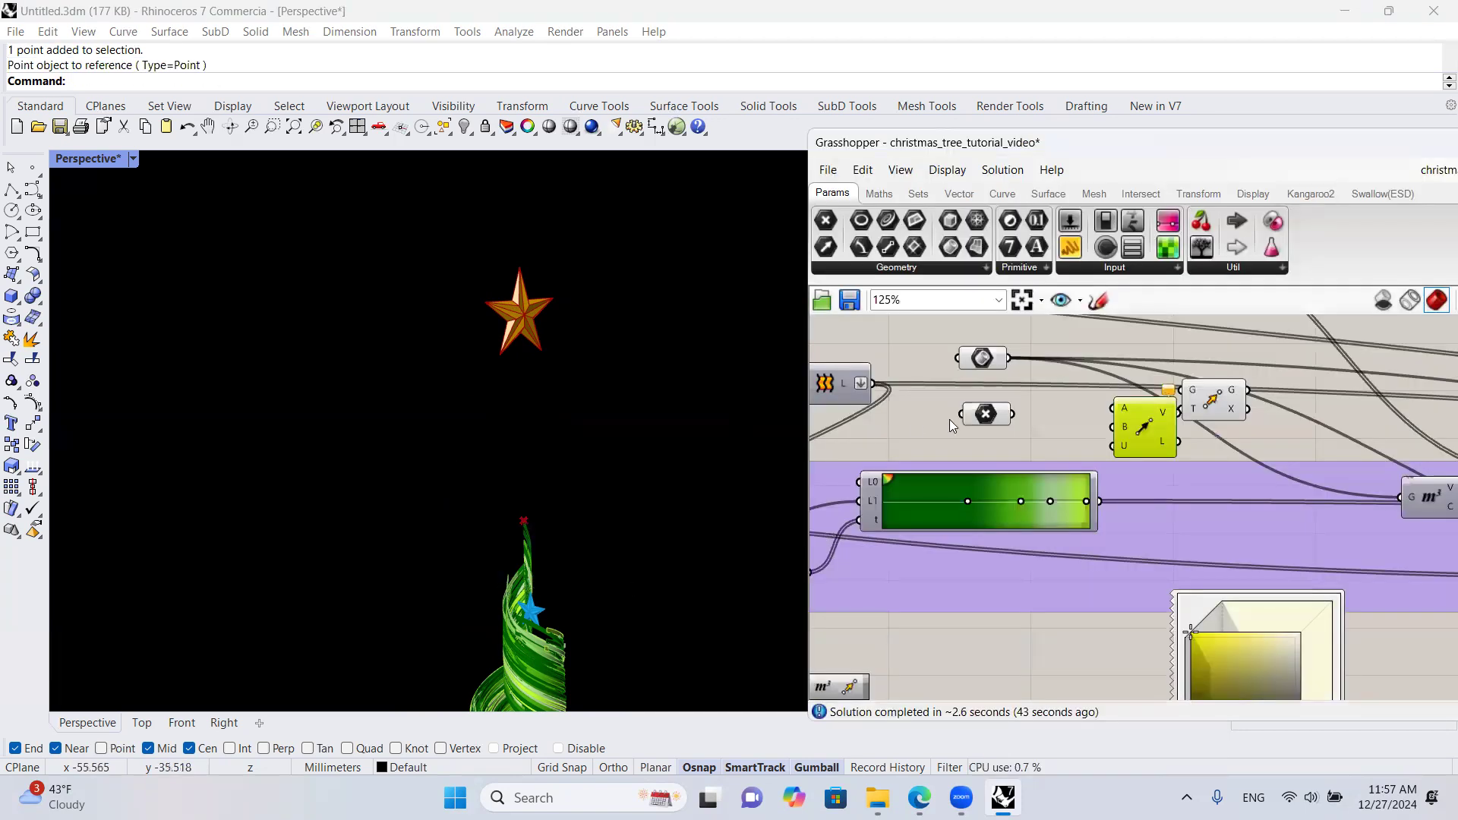
Step: Internalise the Point parameter's data and delete the point object from the Rhino viewport
{"action": "right_click", "coordinate": [987, 415]}
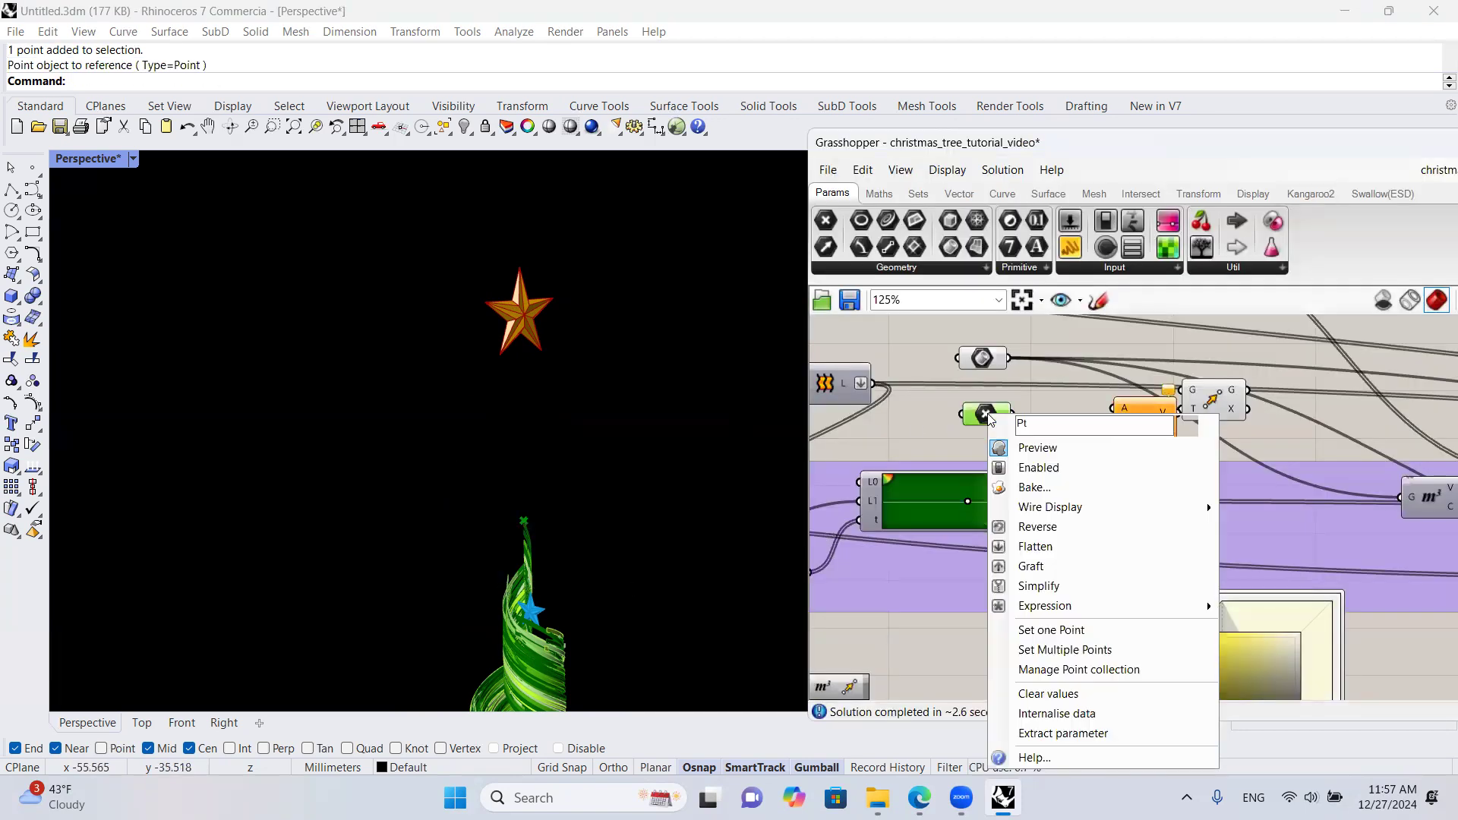
{"action": "left_click", "coordinate": [1085, 714]}
{"action": "left_click_drag", "start_coordinate": [489, 488], "coordinate": [584, 530]}
{"action": "key", "text": "Delete"}
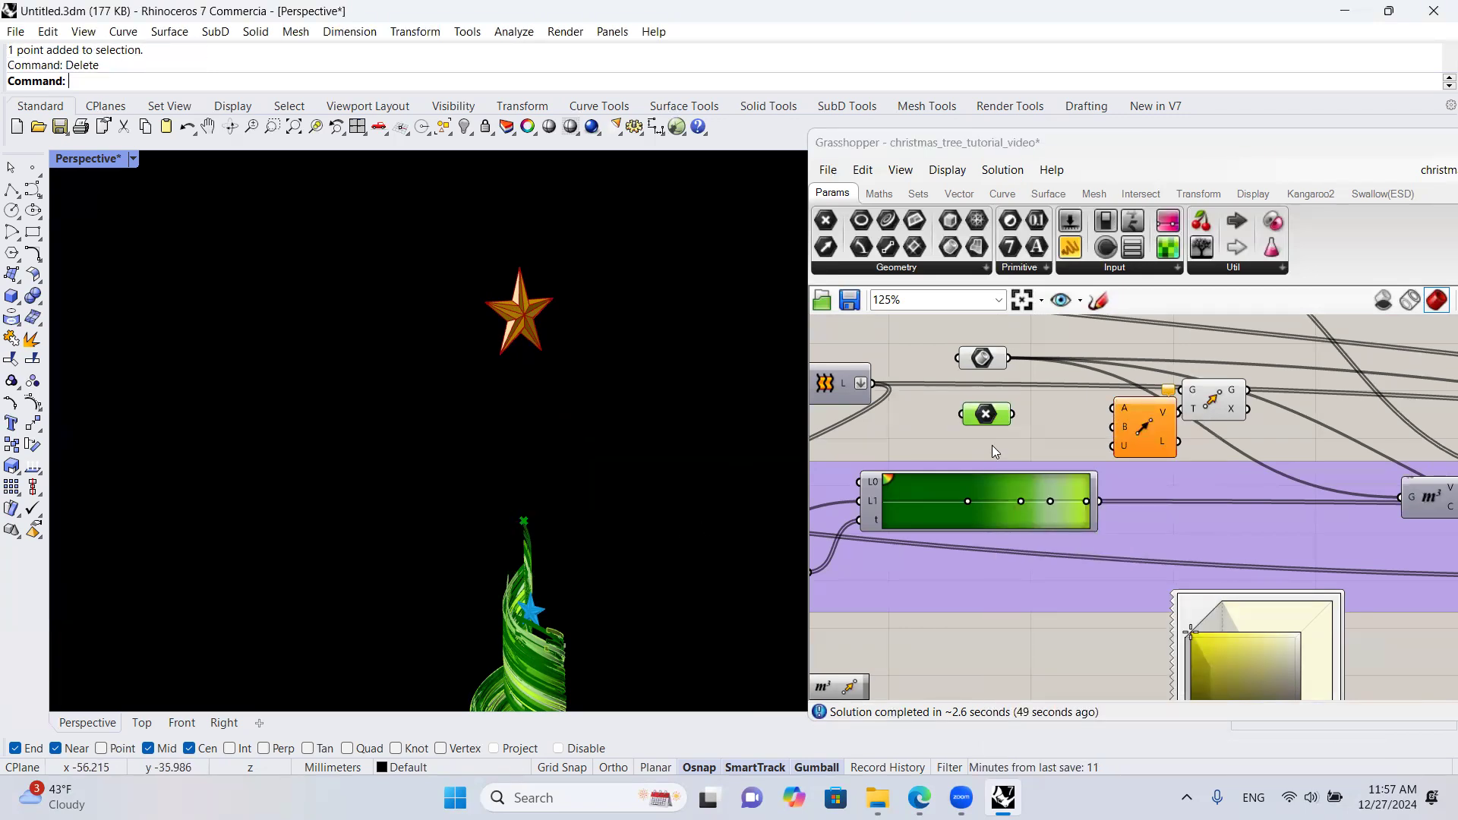
Step: Wire the tip point into Vector 2Pt's B input and the star's centroid from a new Volume component into A
{"action": "left_click_drag", "start_coordinate": [1013, 414], "coordinate": [1109, 415]}
{"action": "left_click_drag", "start_coordinate": [992, 360], "coordinate": [918, 342]}
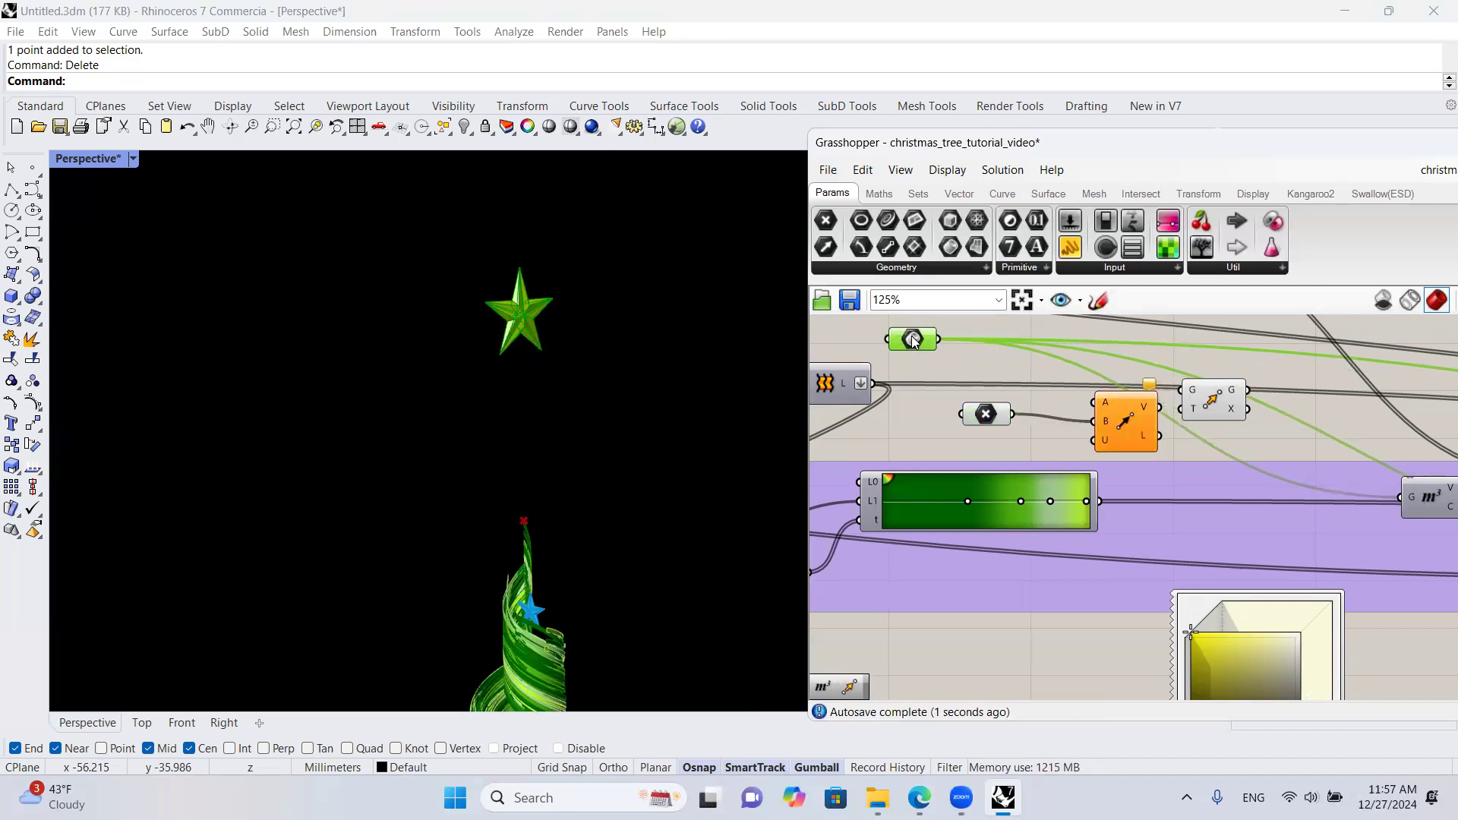
{"action": "left_click", "coordinate": [1003, 194]}
{"action": "left_click", "coordinate": [1048, 194]}
{"action": "left_click", "coordinate": [1011, 358]}
{"action": "left_click_drag", "start_coordinate": [936, 339], "coordinate": [1088, 431]}
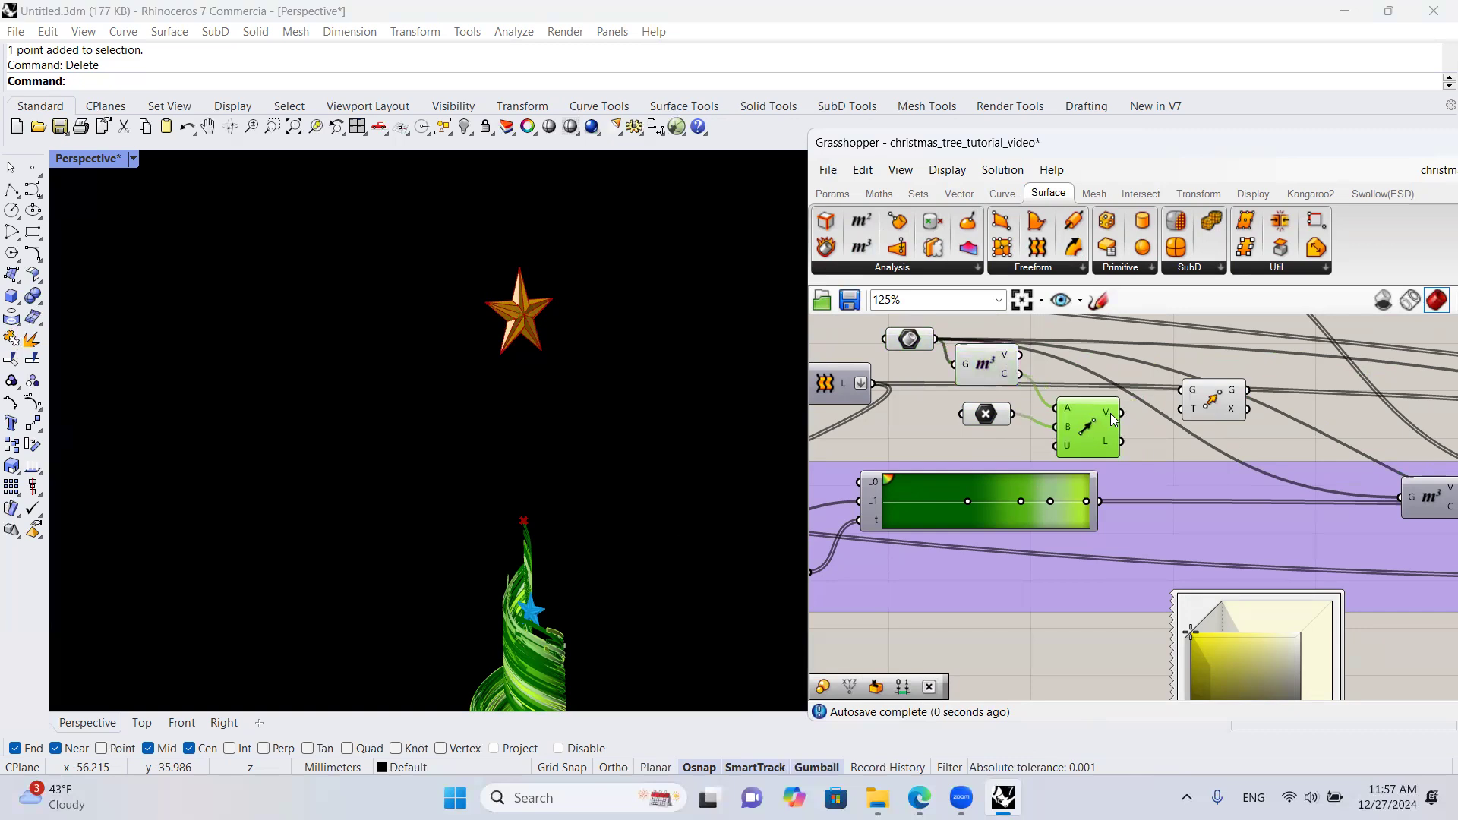
Step: Insert a Multiplication between Vector 2Pt's V output and Move's T input, and wire the star geometry into Move's G input
{"action": "left_click_drag", "start_coordinate": [1208, 405], "coordinate": [1246, 414]}
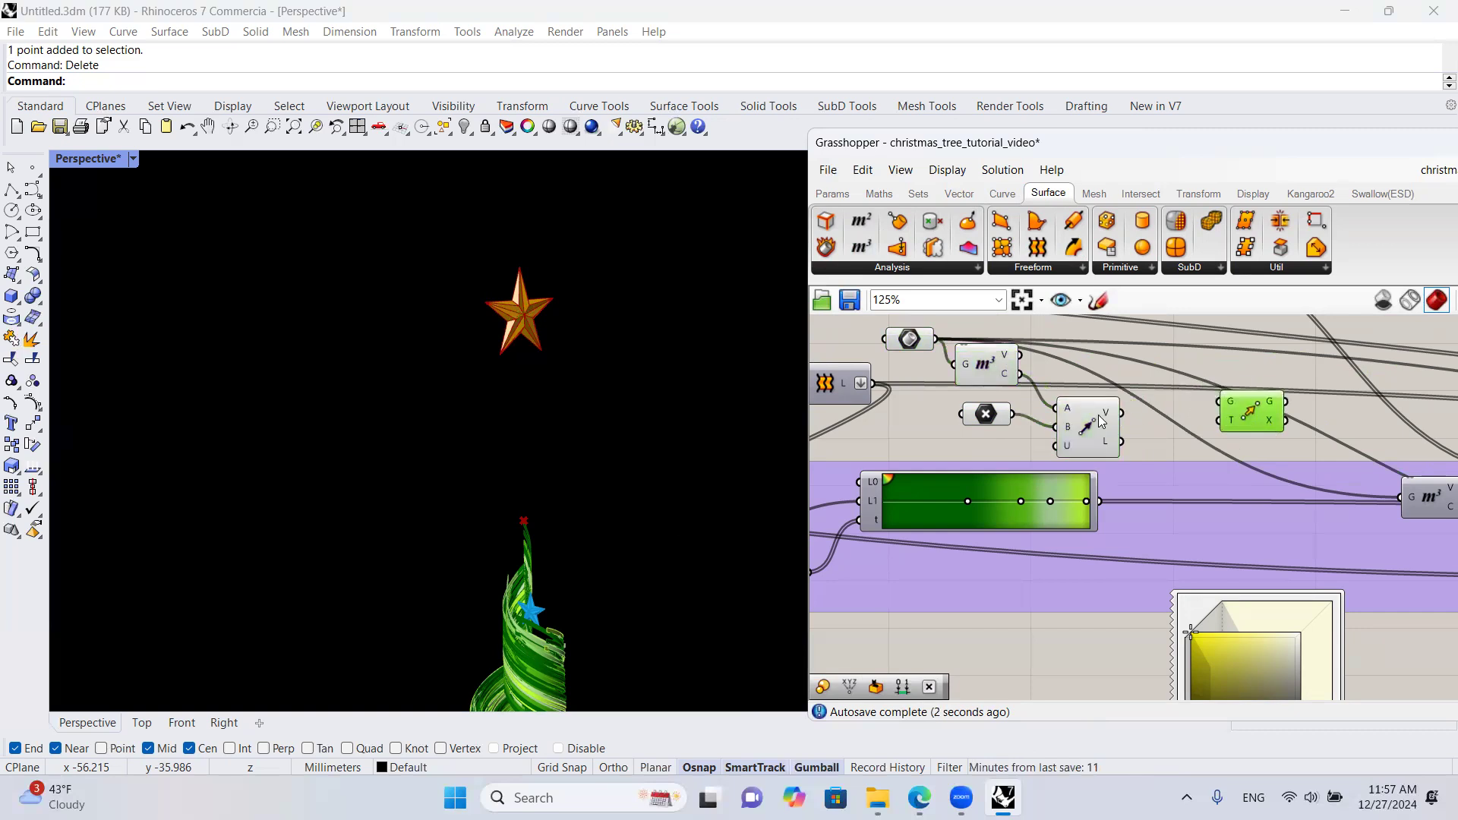
{"action": "double_click", "coordinate": [1168, 437]}
{"action": "type", "text": "mu"}
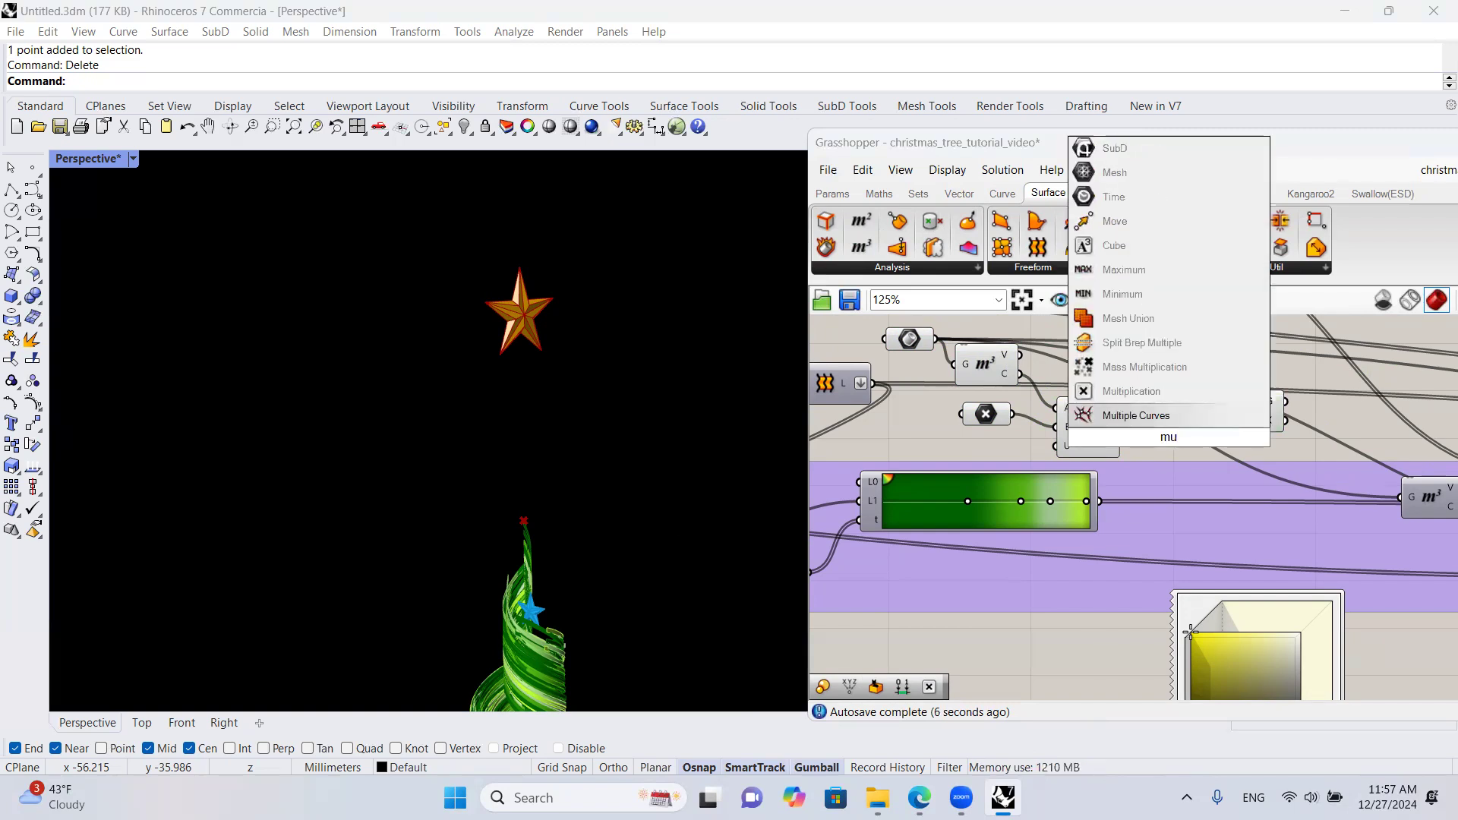
{"action": "left_click", "coordinate": [1214, 389]}
{"action": "left_click_drag", "start_coordinate": [1206, 439], "coordinate": [1218, 421]}
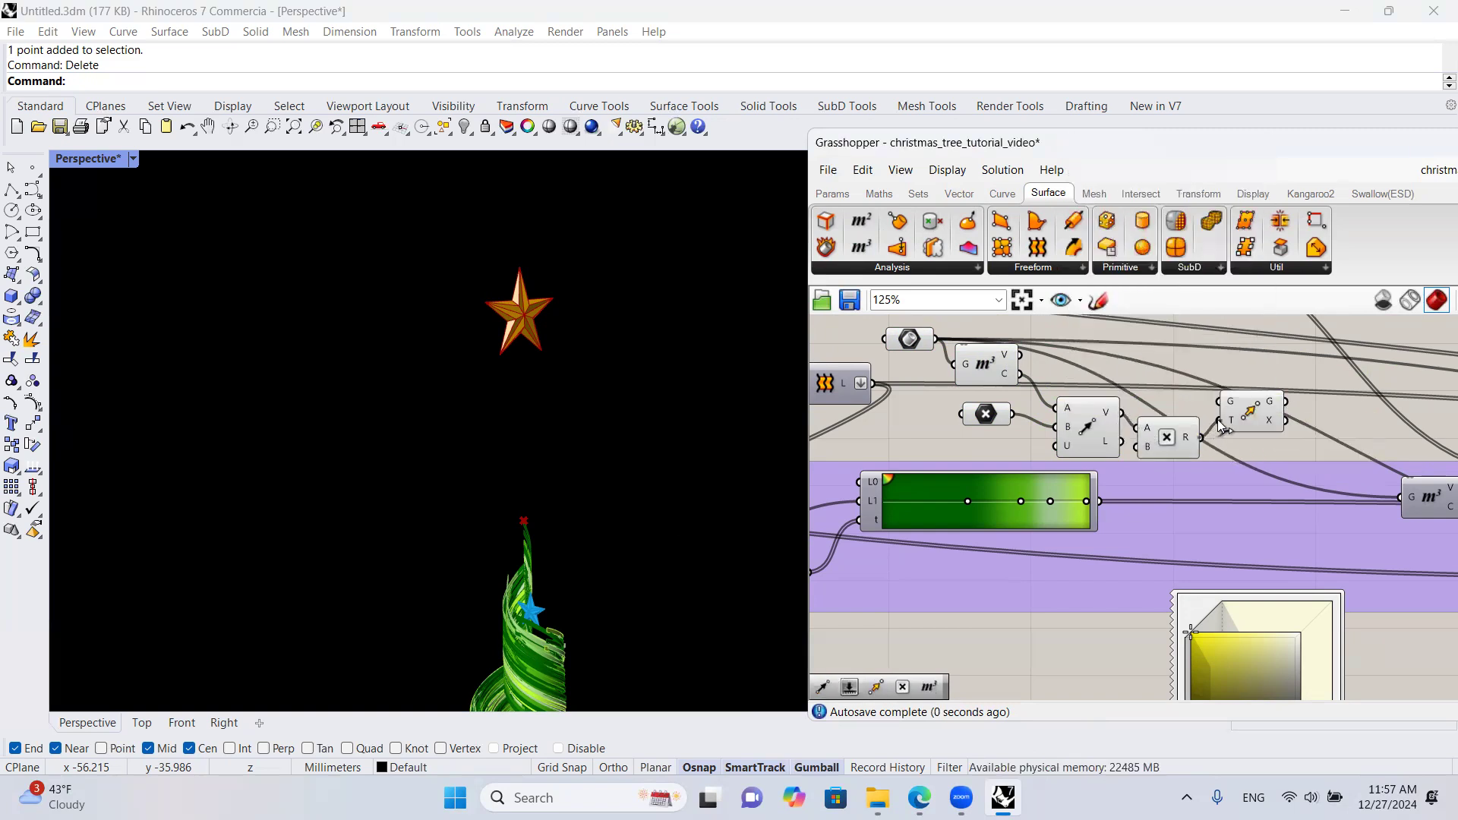
{"action": "left_click_drag", "start_coordinate": [936, 340], "coordinate": [1220, 402]}
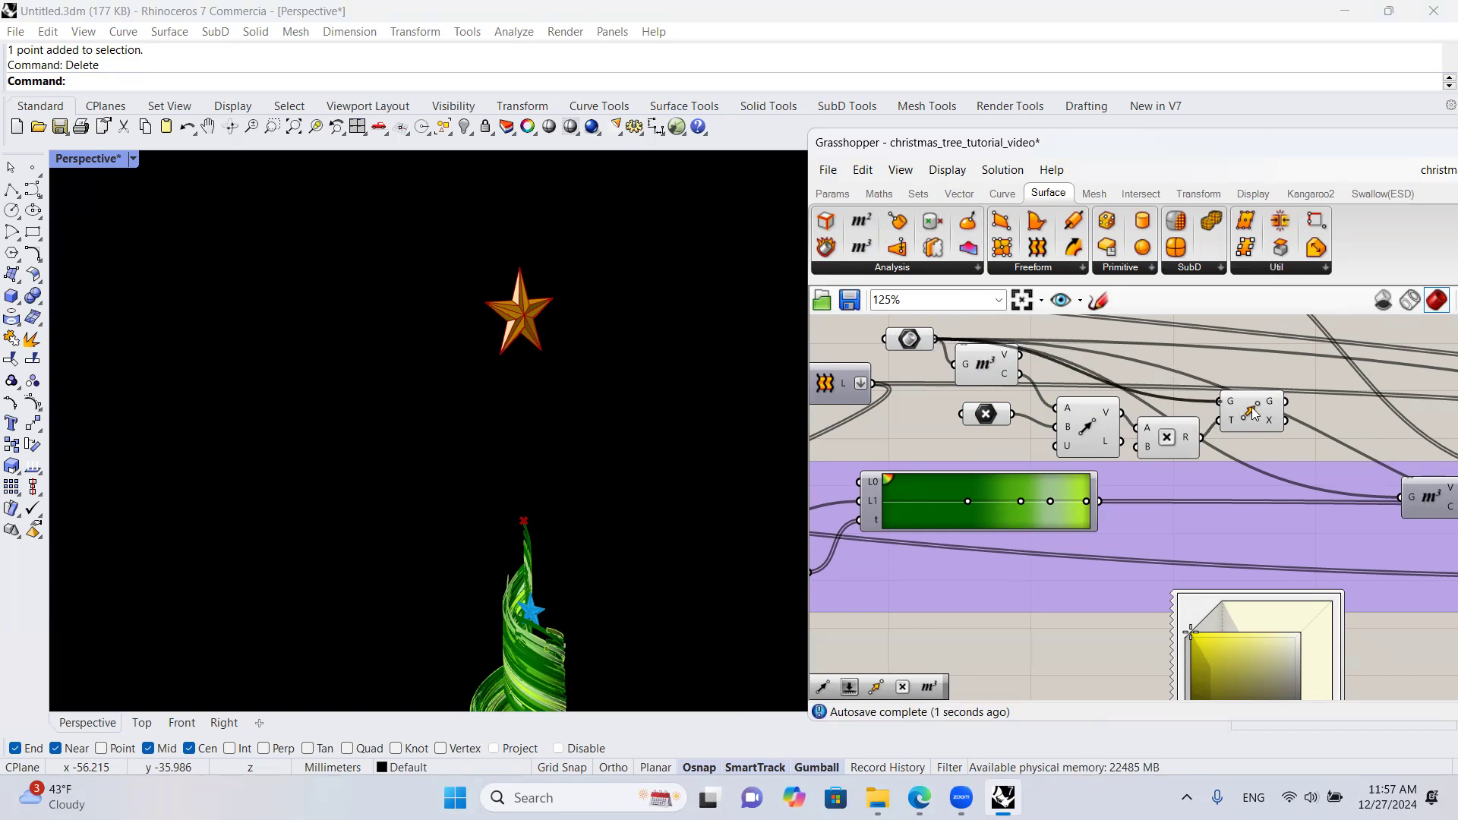
Step: Tidy the new star-moving components above the green gradient, placing the Geometry parameter just after the Volume component
{"action": "left_click", "coordinate": [1228, 407]}
{"action": "right_click_drag", "start_coordinate": [1222, 414], "coordinate": [1108, 411]}
{"action": "left_click_drag", "start_coordinate": [1138, 410], "coordinate": [1155, 431]}
{"action": "right_click_drag", "start_coordinate": [1070, 377], "coordinate": [1145, 413]}
{"action": "left_click_drag", "start_coordinate": [855, 370], "coordinate": [990, 377]}
{"action": "scroll", "coordinate": [1000, 375], "scroll_direction": "down", "scroll_amount": 3}
{"action": "right_click_drag", "start_coordinate": [1167, 427], "coordinate": [1134, 418]}
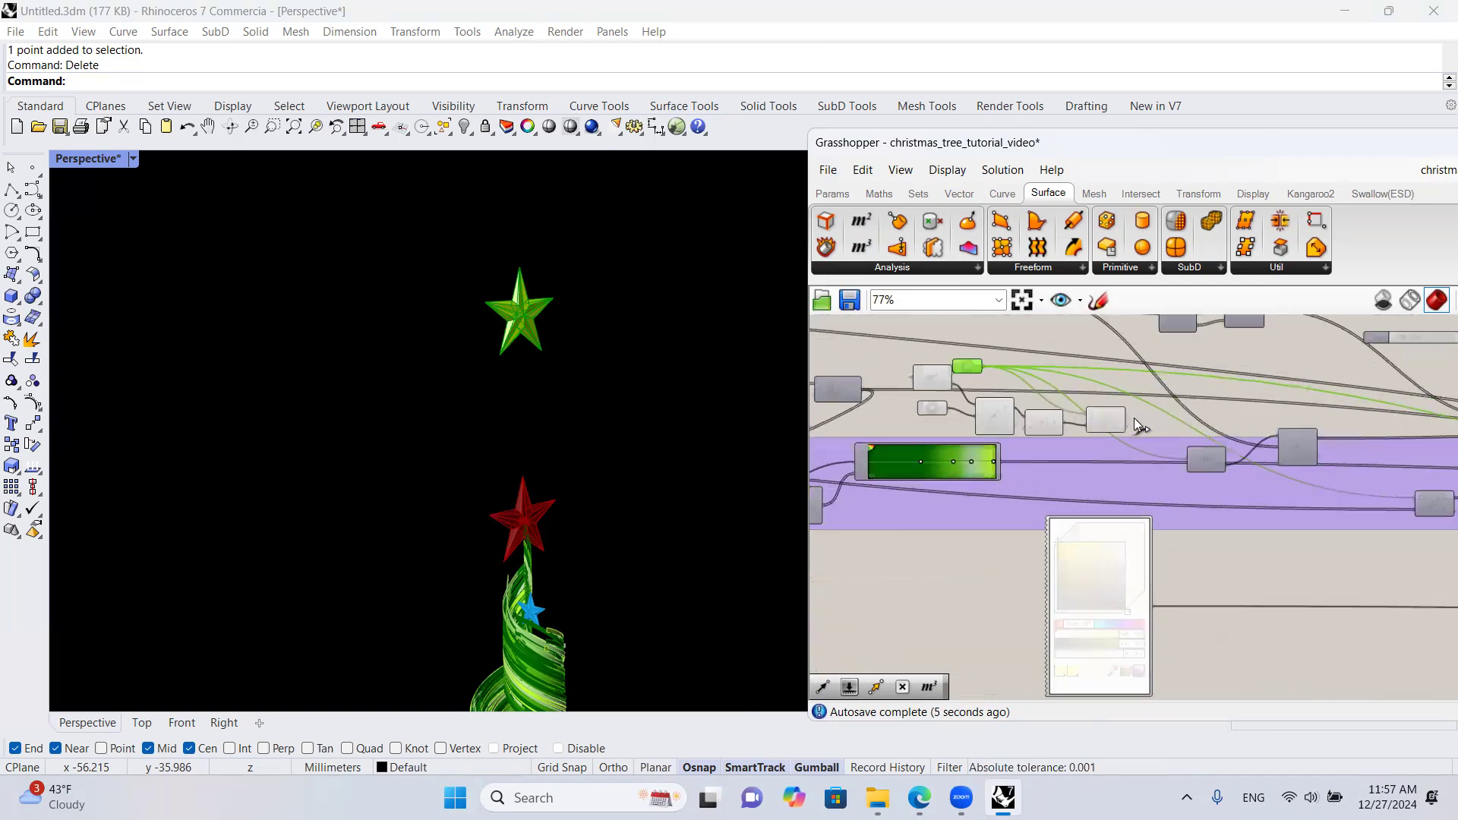
{"action": "scroll", "coordinate": [1124, 416], "scroll_direction": "up", "scroll_amount": 2}
{"action": "left_click_drag", "start_coordinate": [1075, 416], "coordinate": [1074, 403]}
{"action": "left_click", "coordinate": [908, 346]}
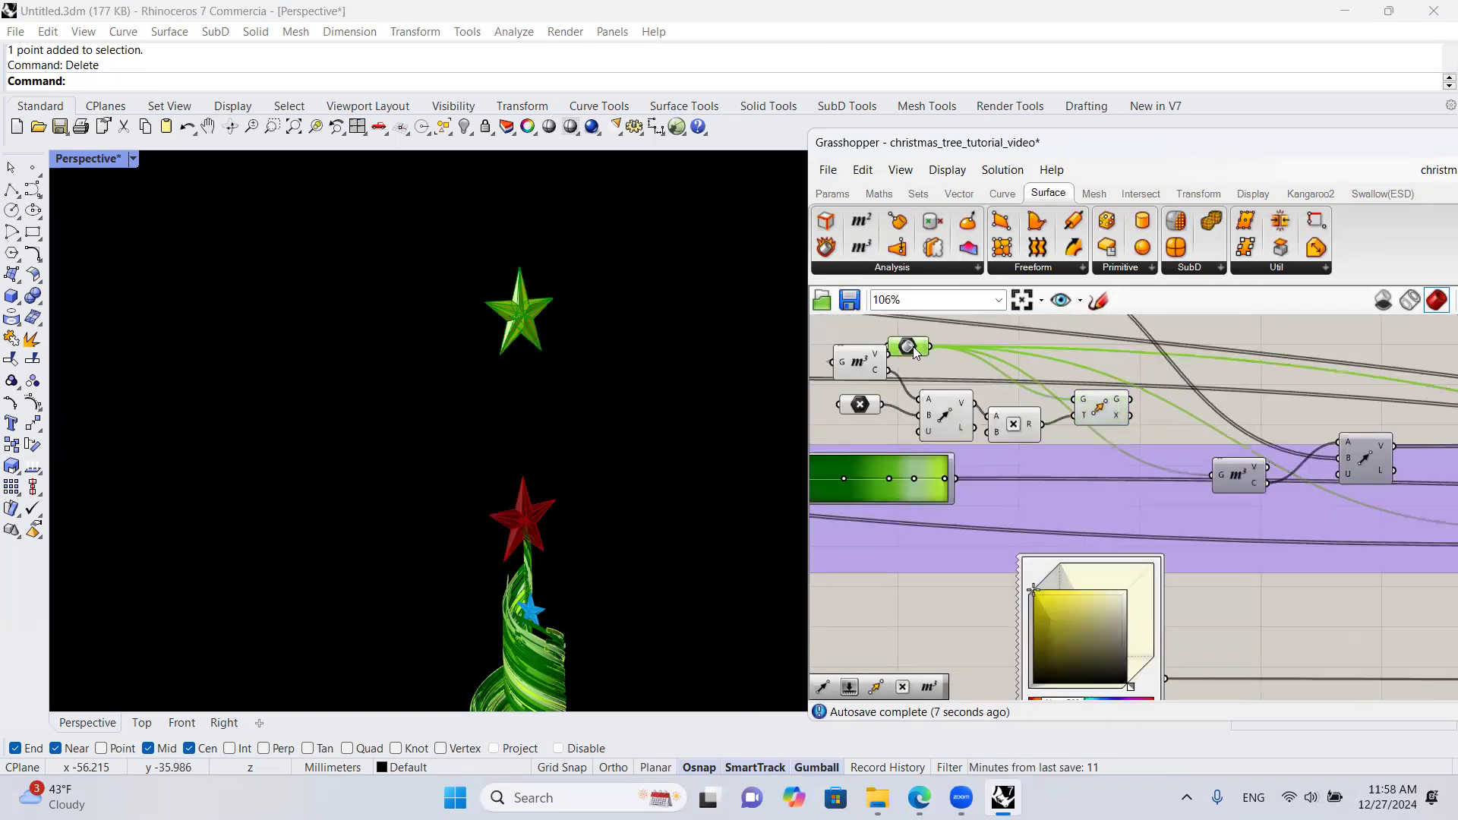
Step: Relocate the top star's Custom Preview from the end of the definition to beside the new Move component
{"action": "scroll", "coordinate": [1009, 357], "scroll_direction": "down", "scroll_amount": 2}
{"action": "scroll", "coordinate": [1008, 357], "scroll_direction": "down", "scroll_amount": 6}
{"action": "left_click", "coordinate": [1009, 357]}
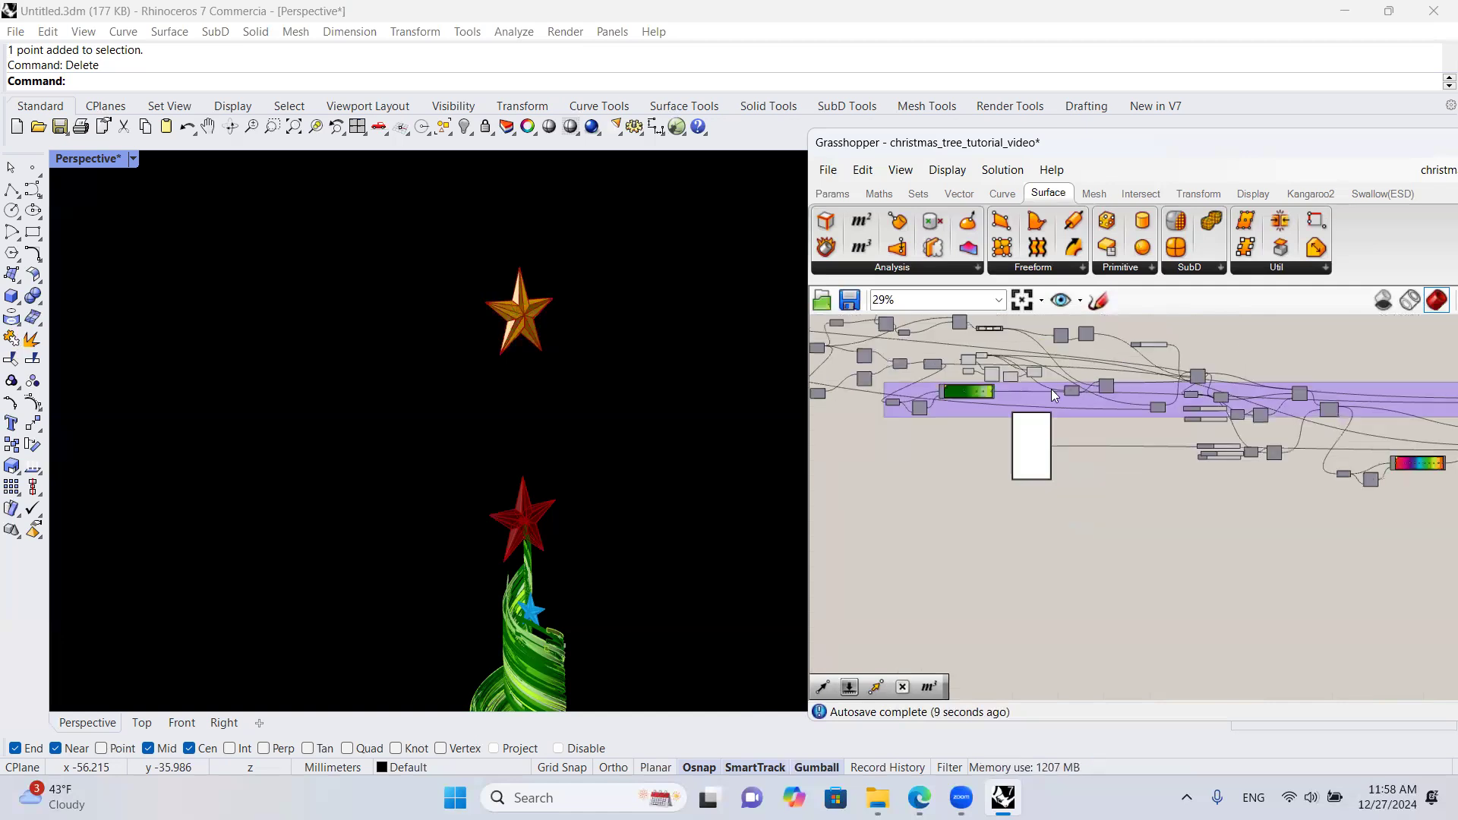
{"action": "right_click_drag", "start_coordinate": [1428, 436], "coordinate": [1150, 431]}
{"action": "right_click_drag", "start_coordinate": [1241, 439], "coordinate": [1196, 440]}
{"action": "left_click", "coordinate": [1185, 442]}
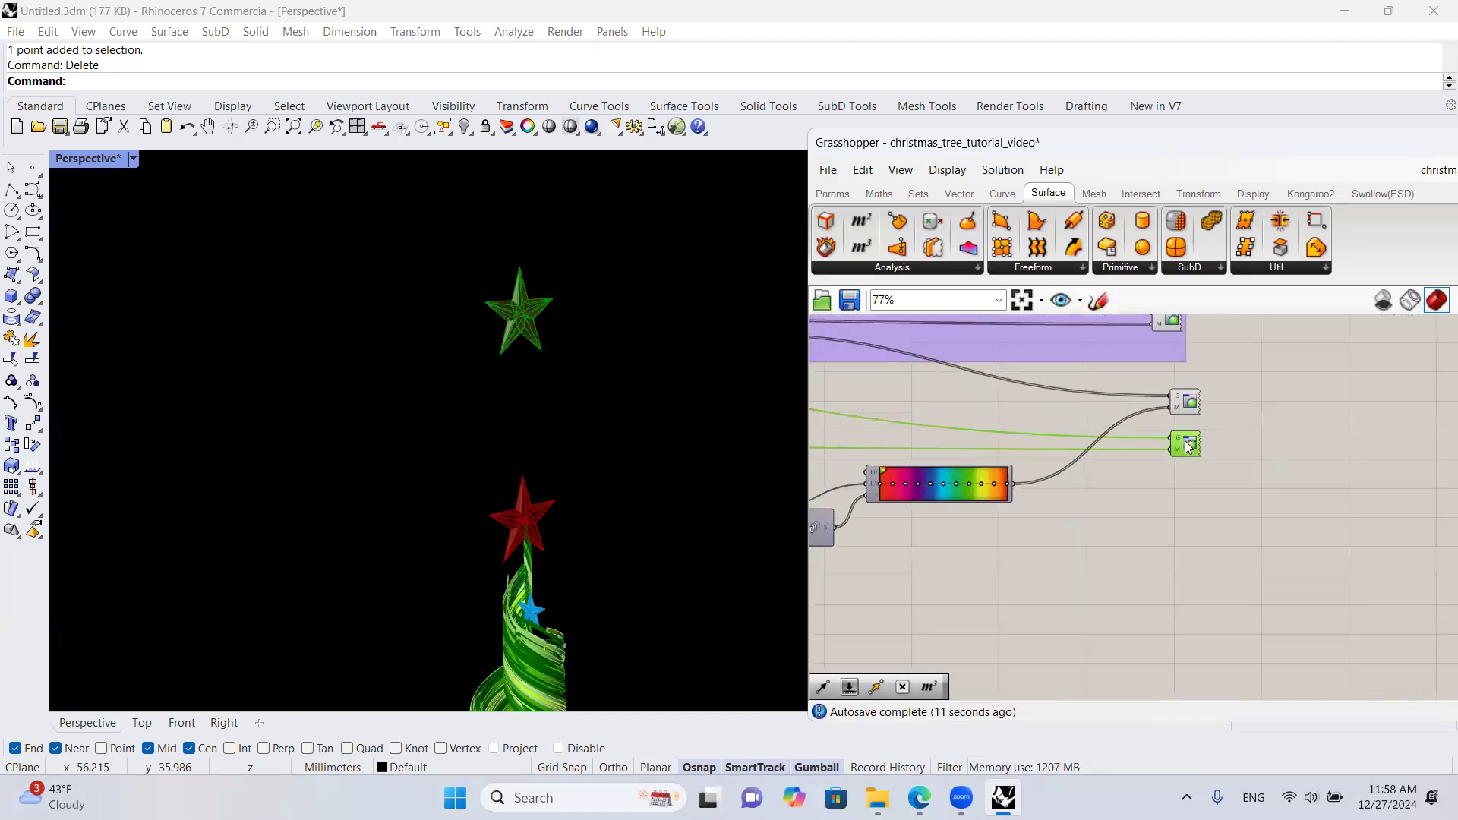
{"action": "left_click", "coordinate": [1231, 434]}
{"action": "scroll", "coordinate": [1193, 440], "scroll_direction": "up", "scroll_amount": 2}
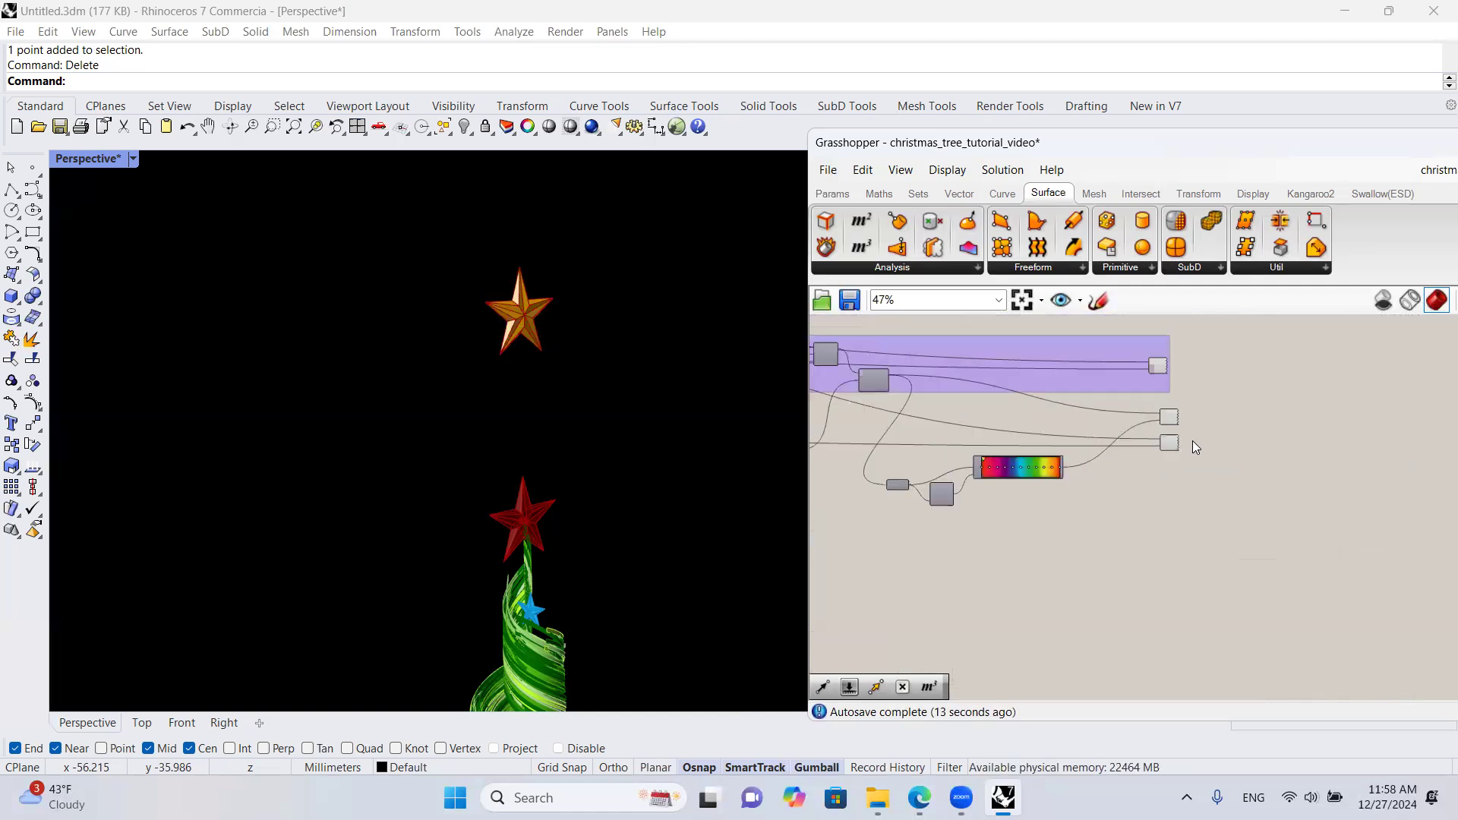
{"action": "left_click", "coordinate": [1170, 442]}
{"action": "scroll", "coordinate": [1174, 443], "scroll_direction": "down", "scroll_amount": 5}
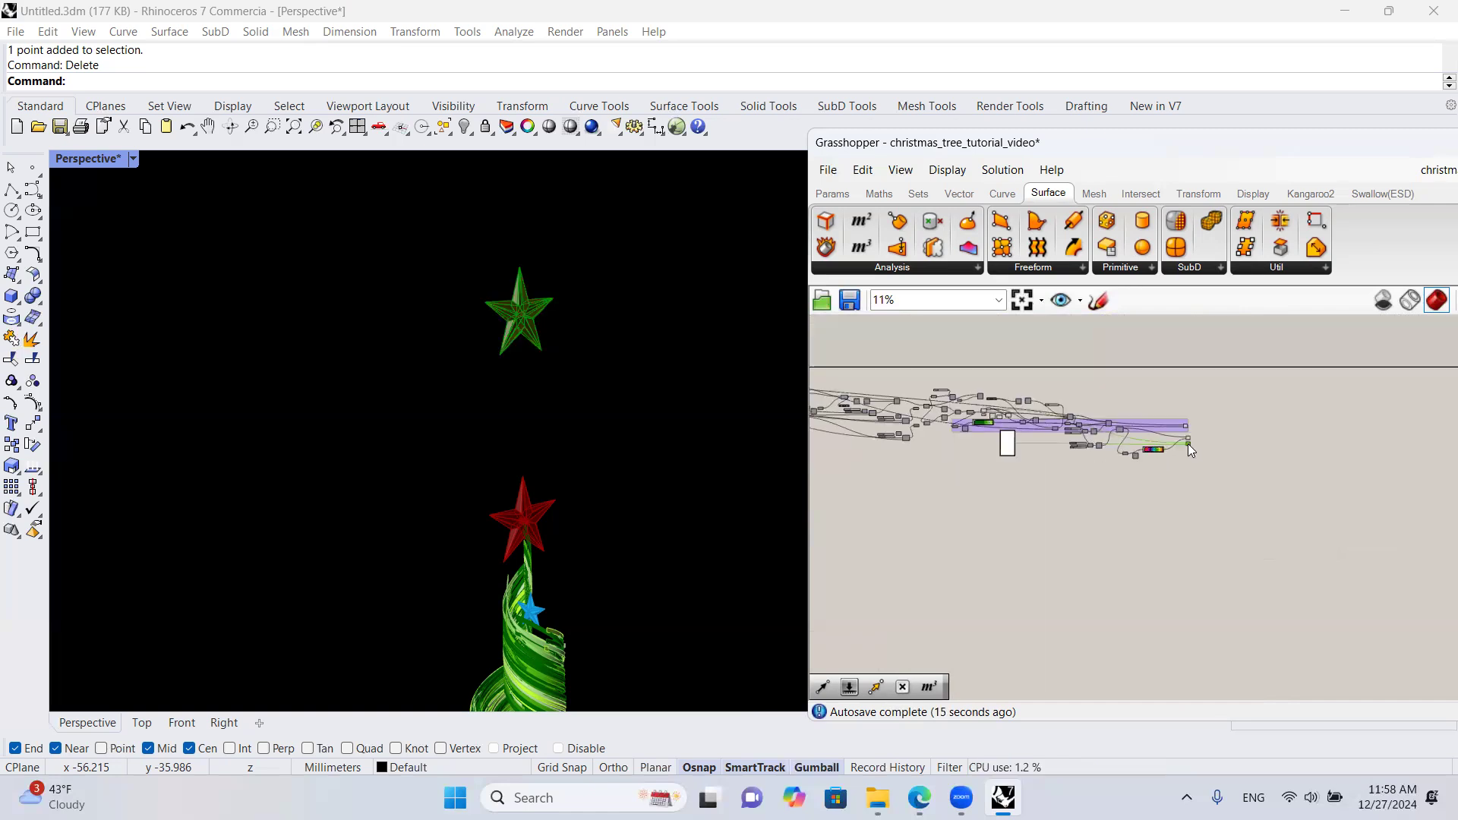
{"action": "scroll", "coordinate": [1009, 410], "scroll_direction": "up", "scroll_amount": 8}
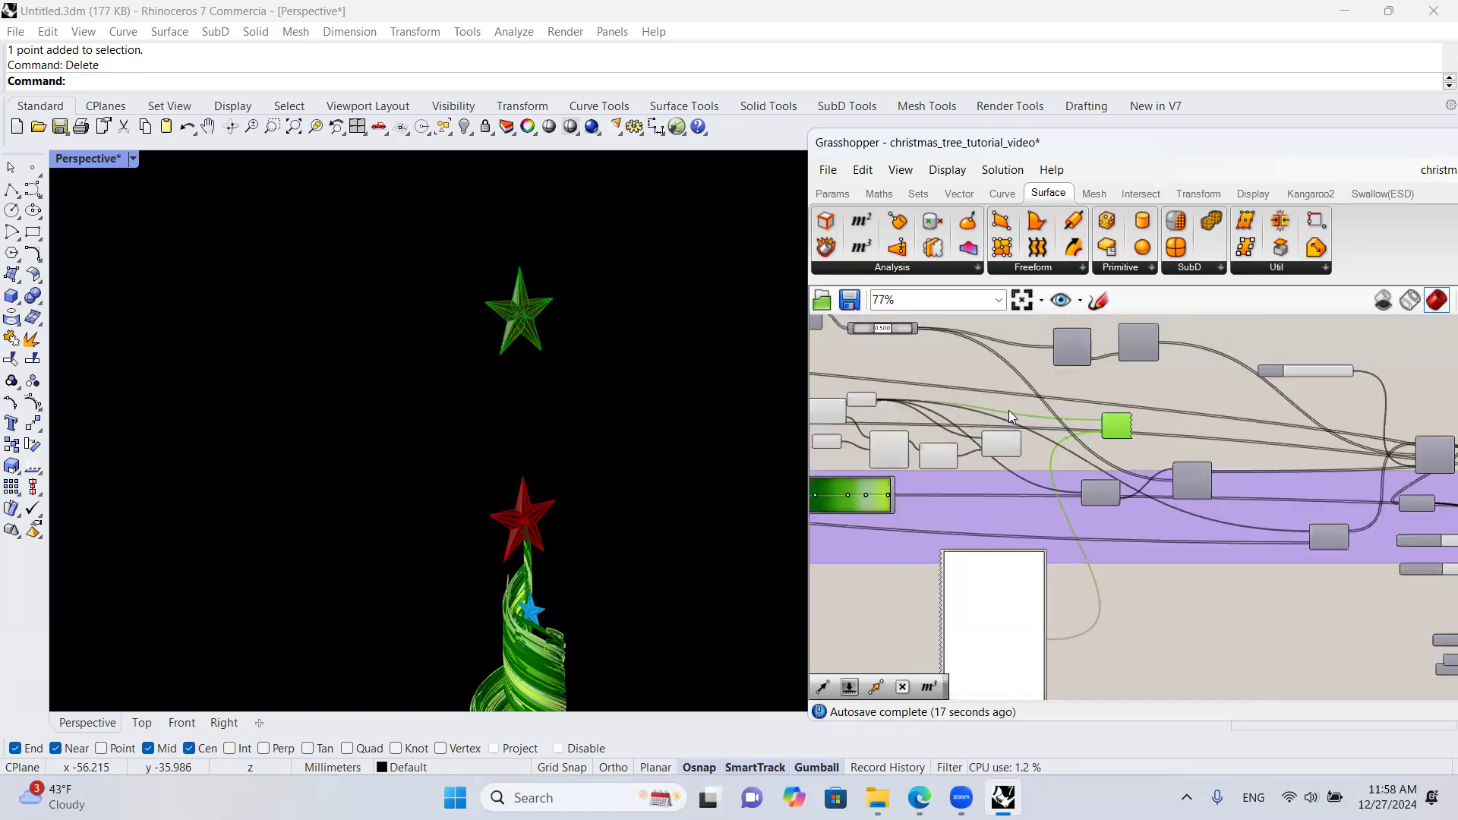
Step: Wire the Move component's G output into the star's Custom Preview in place of the original geometry
{"action": "left_click", "coordinate": [1145, 473]}
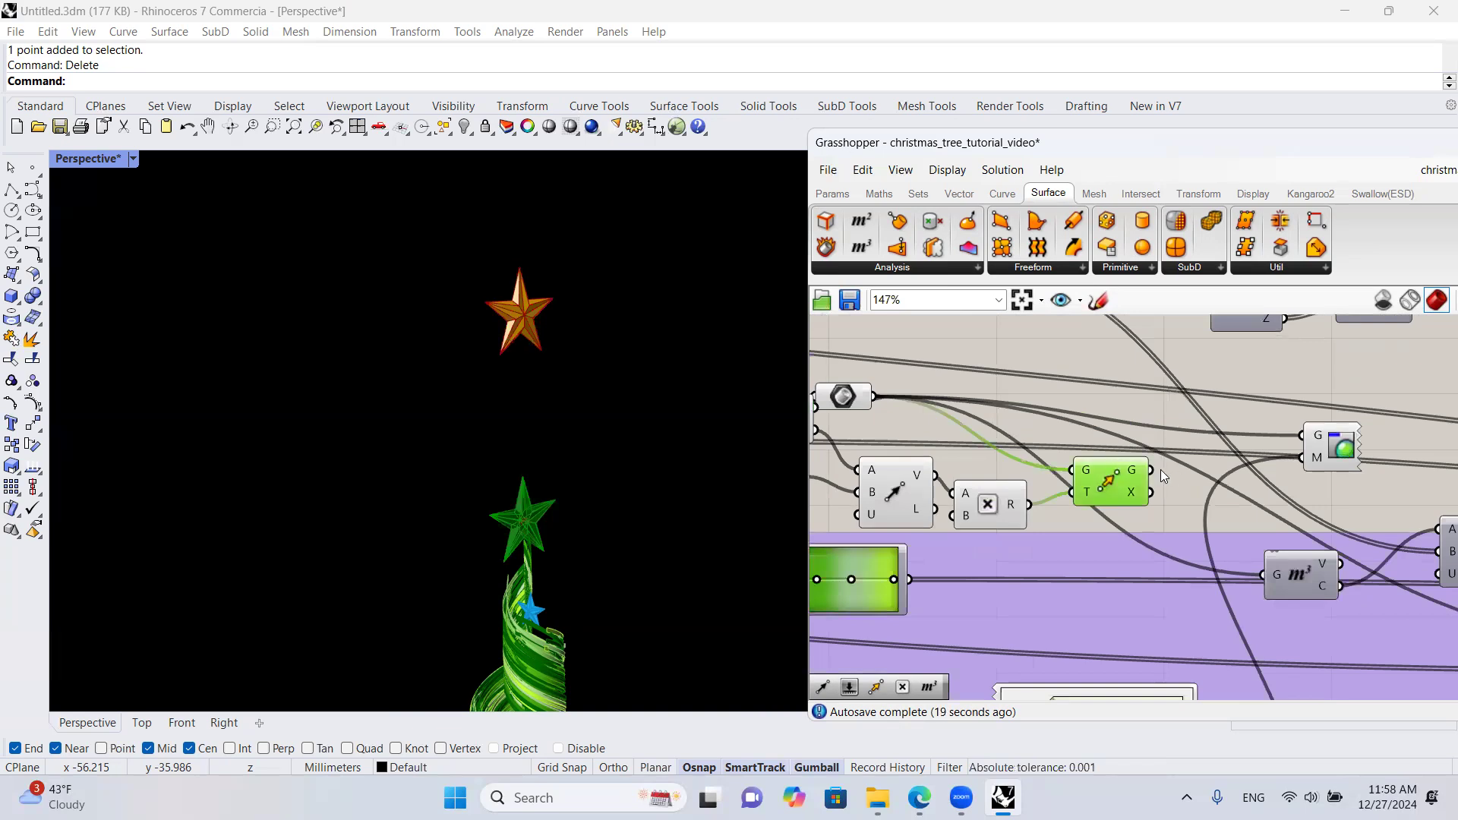
{"action": "left_click_drag", "start_coordinate": [1303, 438], "coordinate": [1302, 438]}
{"action": "left_click", "coordinate": [1306, 391]}
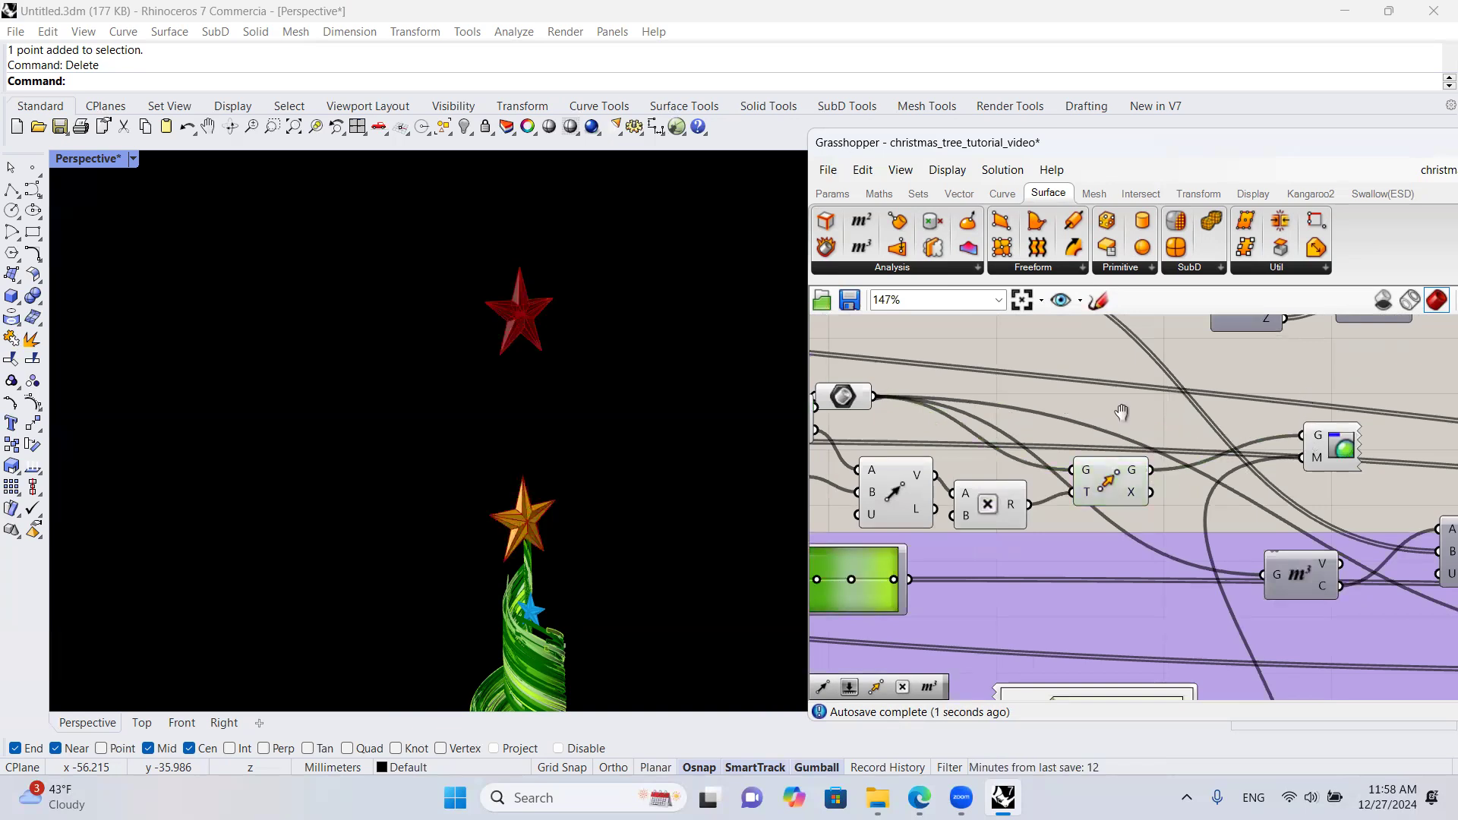
Step: Turn off the preview of the star's Geometry, Volume, Point, Vector 2Pt, Multiplication and Move components
{"action": "right_click_drag", "start_coordinate": [1124, 413], "coordinate": [1199, 412]}
{"action": "scroll", "coordinate": [1243, 425], "scroll_direction": "down", "scroll_amount": 1}
{"action": "scroll", "coordinate": [1243, 424], "scroll_direction": "down", "scroll_amount": 1}
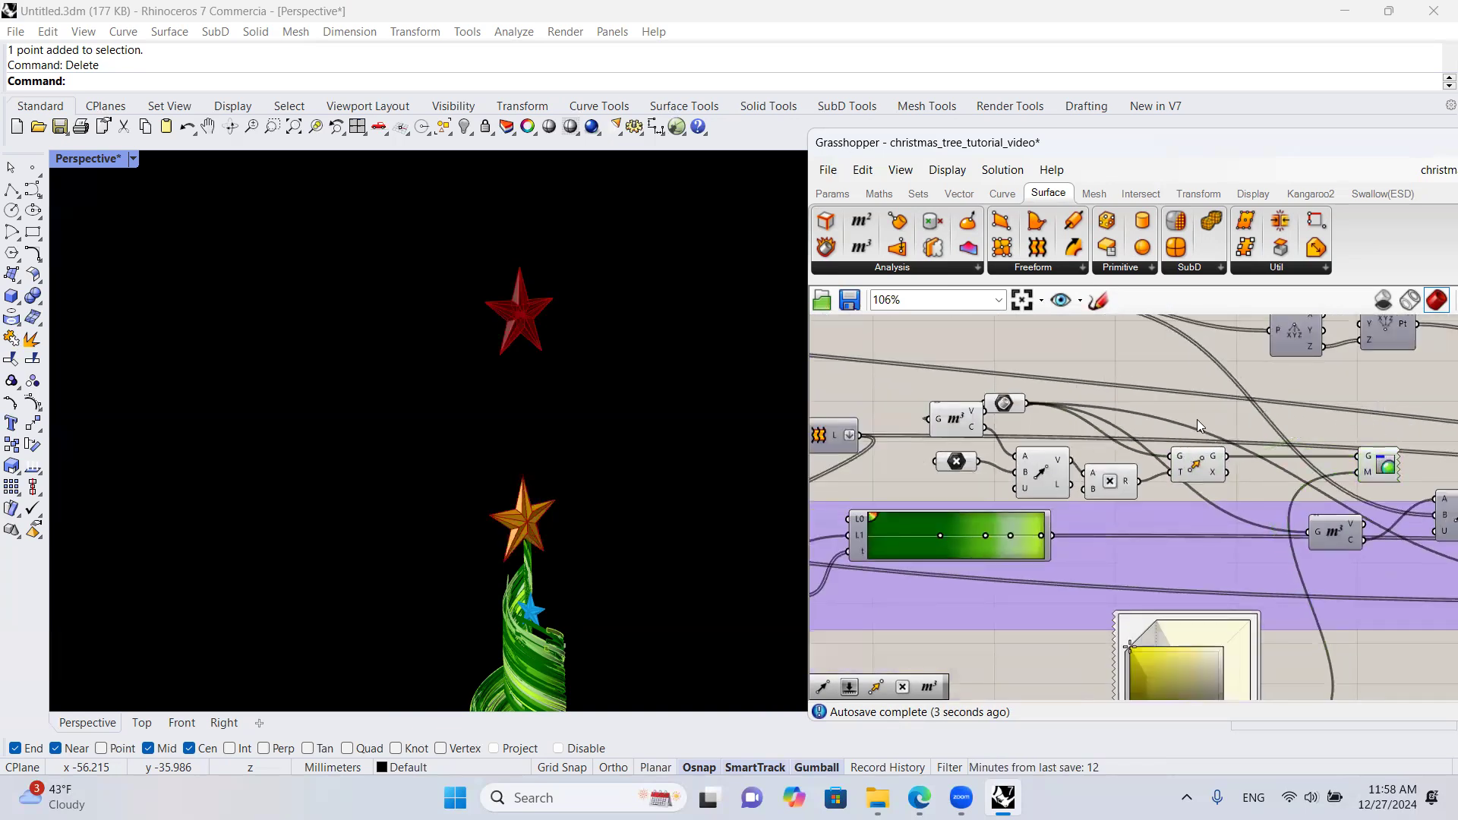
{"action": "left_click_drag", "start_coordinate": [1212, 368], "coordinate": [936, 487]}
{"action": "middle_click", "coordinate": [1008, 443]}
{"action": "left_click", "coordinate": [1056, 387]}
{"action": "left_click", "coordinate": [1111, 416]}
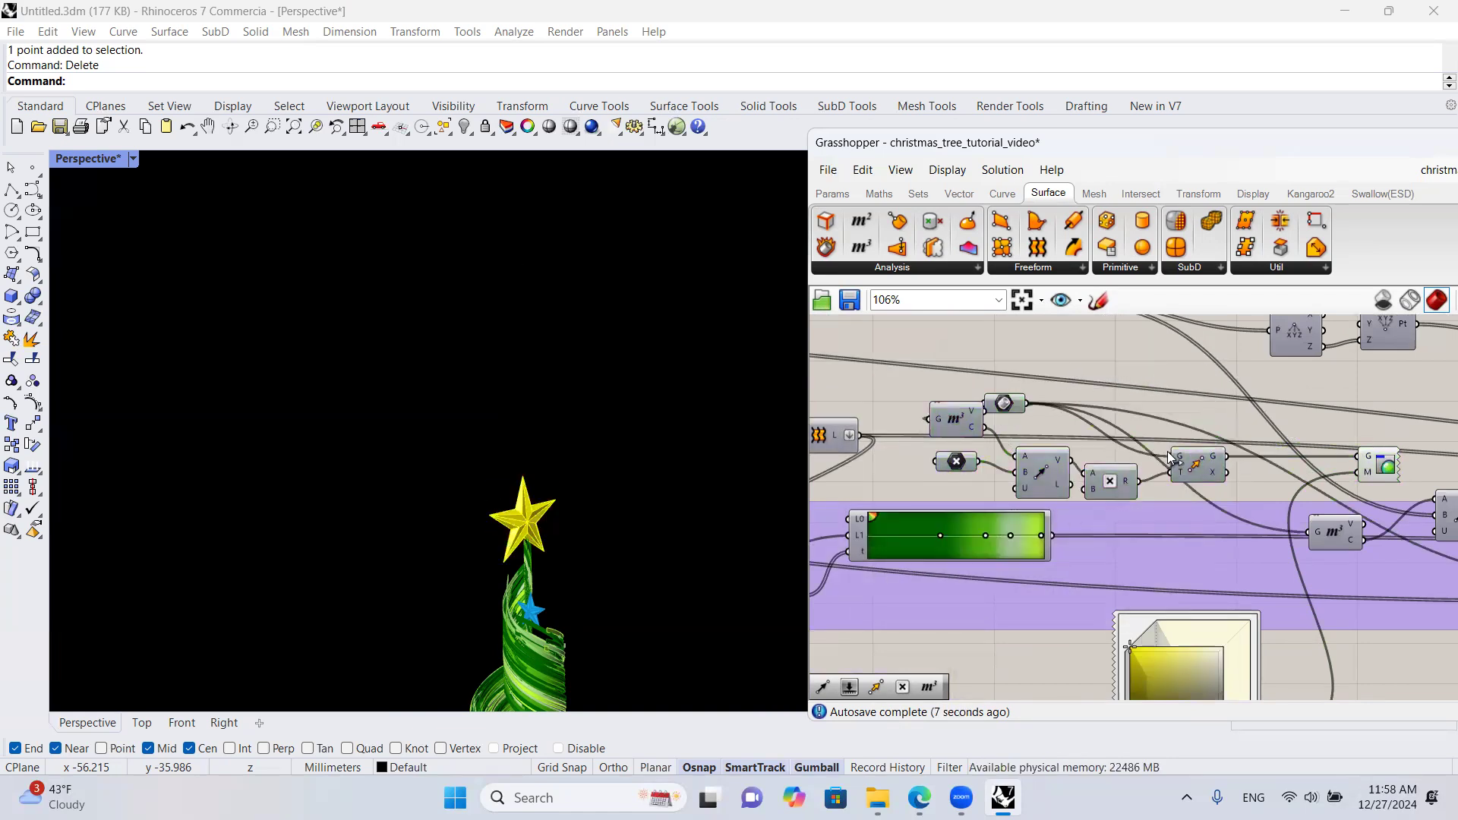
Step: Shift the star's Custom Preview, Move and Multiplication components to space out the chain
{"action": "left_click_drag", "start_coordinate": [1377, 464], "coordinate": [1382, 425]}
{"action": "left_click", "coordinate": [1374, 376]}
{"action": "left_click_drag", "start_coordinate": [1204, 460], "coordinate": [1232, 450]}
{"action": "left_click_drag", "start_coordinate": [1116, 486], "coordinate": [1160, 474]}
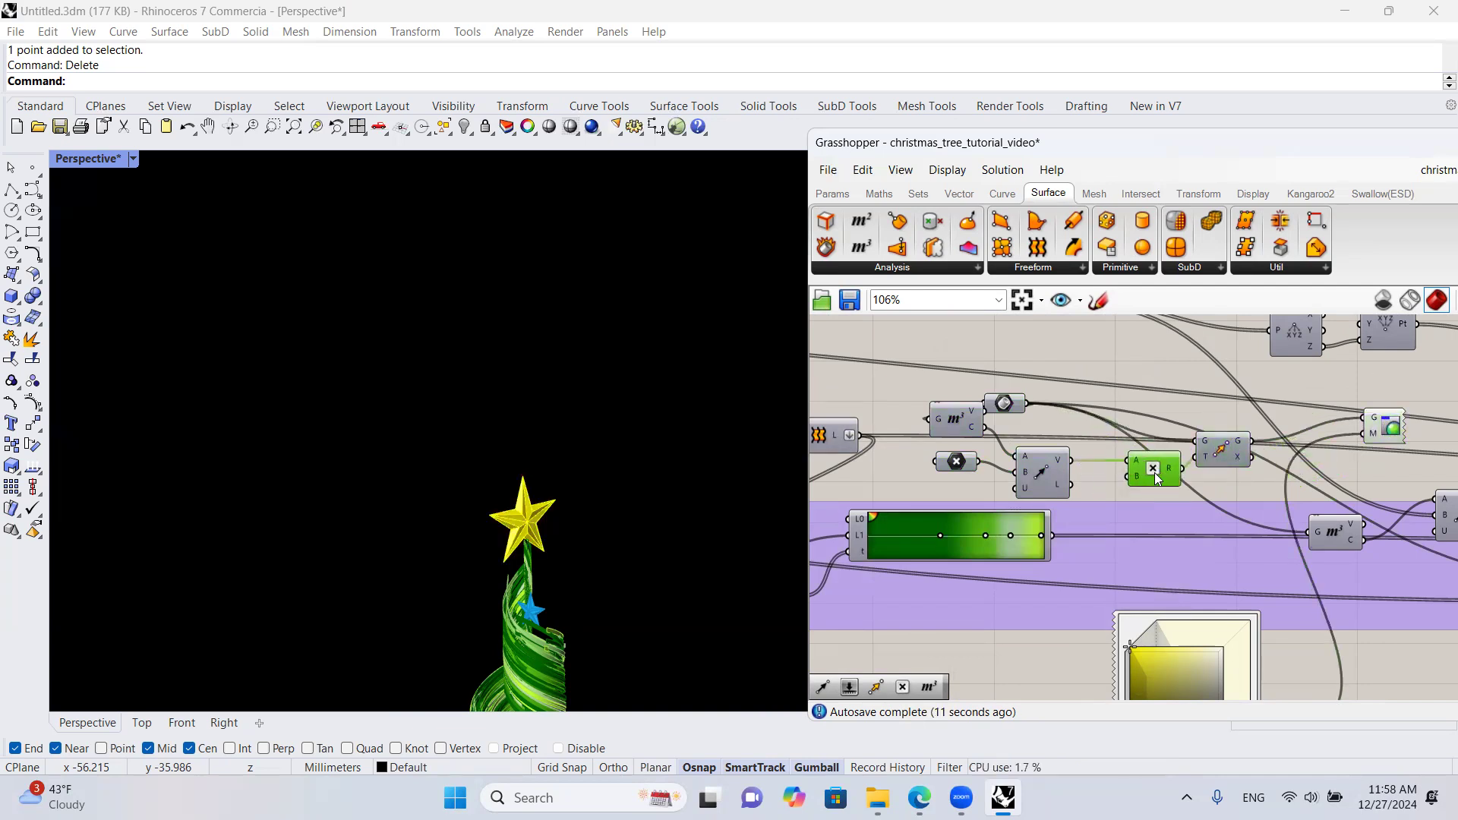
Step: Relocate the Multiplication for the star's move vector beside the multiplier slider and wire the slider into its B input
{"action": "scroll", "coordinate": [1157, 475], "scroll_direction": "down", "scroll_amount": 10}
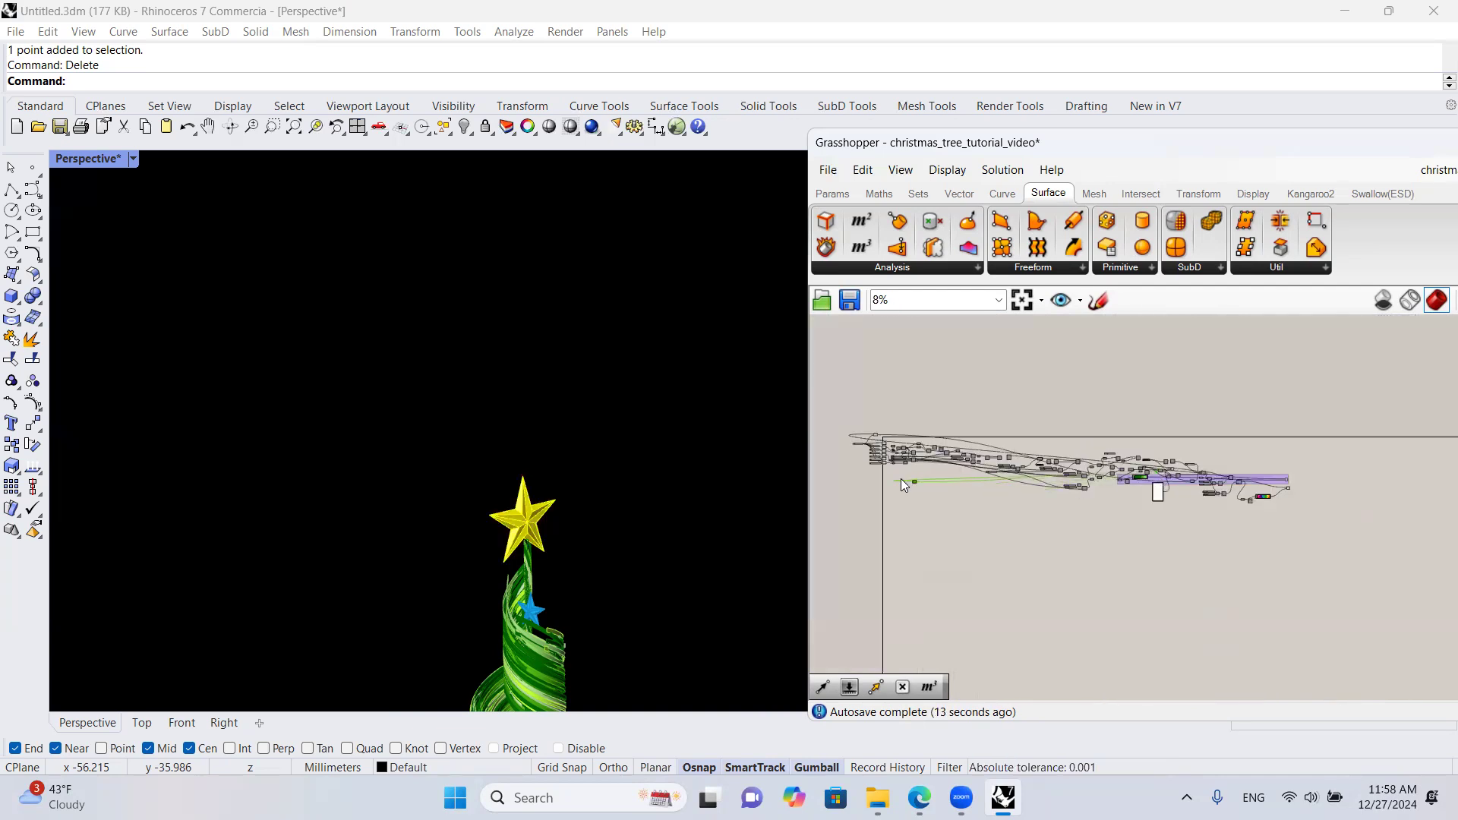
{"action": "scroll", "coordinate": [863, 440], "scroll_direction": "up", "scroll_amount": 7}
{"action": "scroll", "coordinate": [883, 459], "scroll_direction": "up", "scroll_amount": 4}
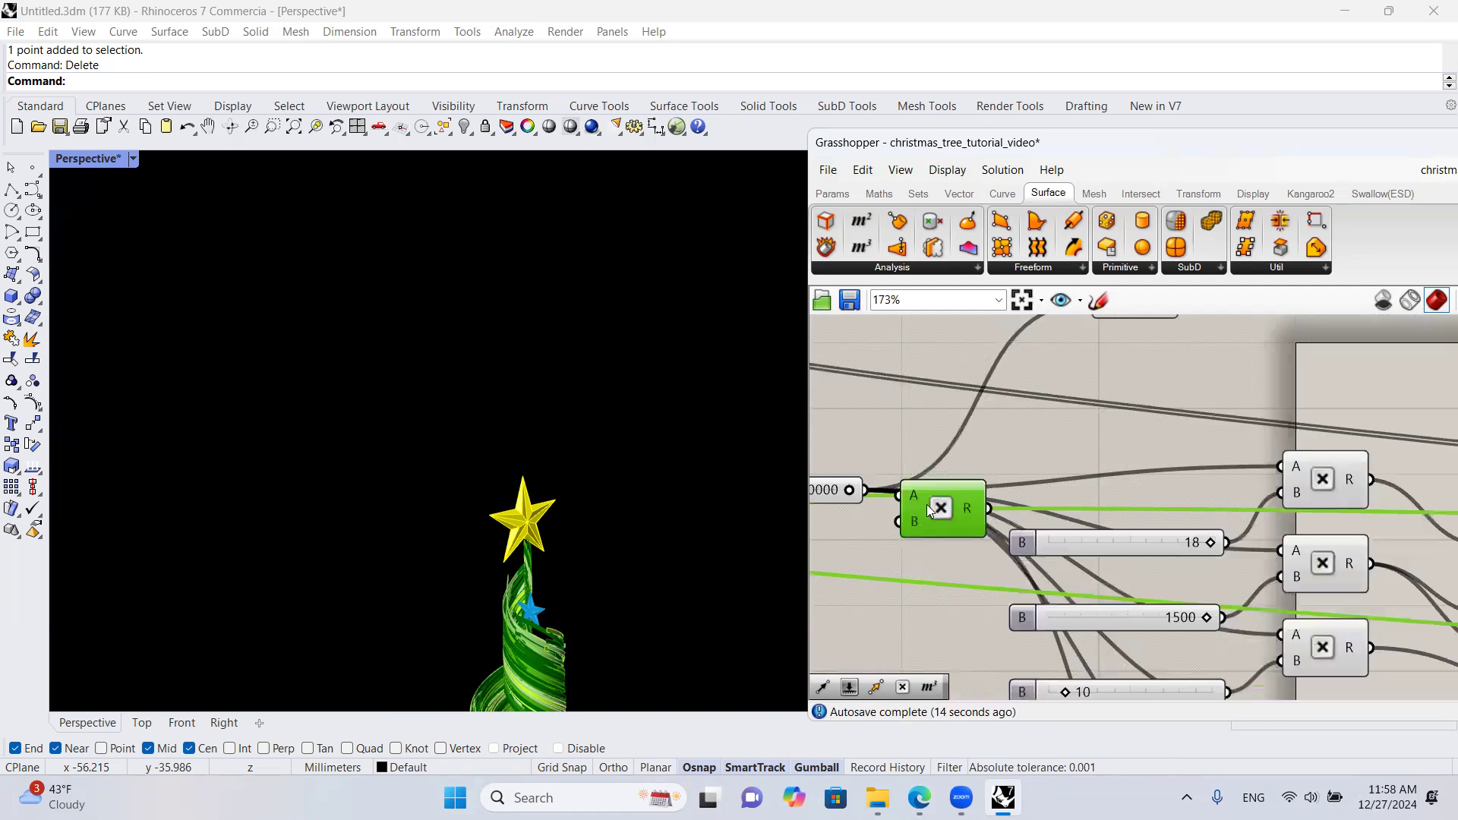
{"action": "left_click_drag", "start_coordinate": [932, 526], "coordinate": [1019, 445]}
{"action": "right_click_drag", "start_coordinate": [1026, 464], "coordinate": [1183, 468]}
{"action": "left_click", "coordinate": [1174, 474]}
{"action": "left_click_drag", "start_coordinate": [1060, 492], "coordinate": [1173, 447]}
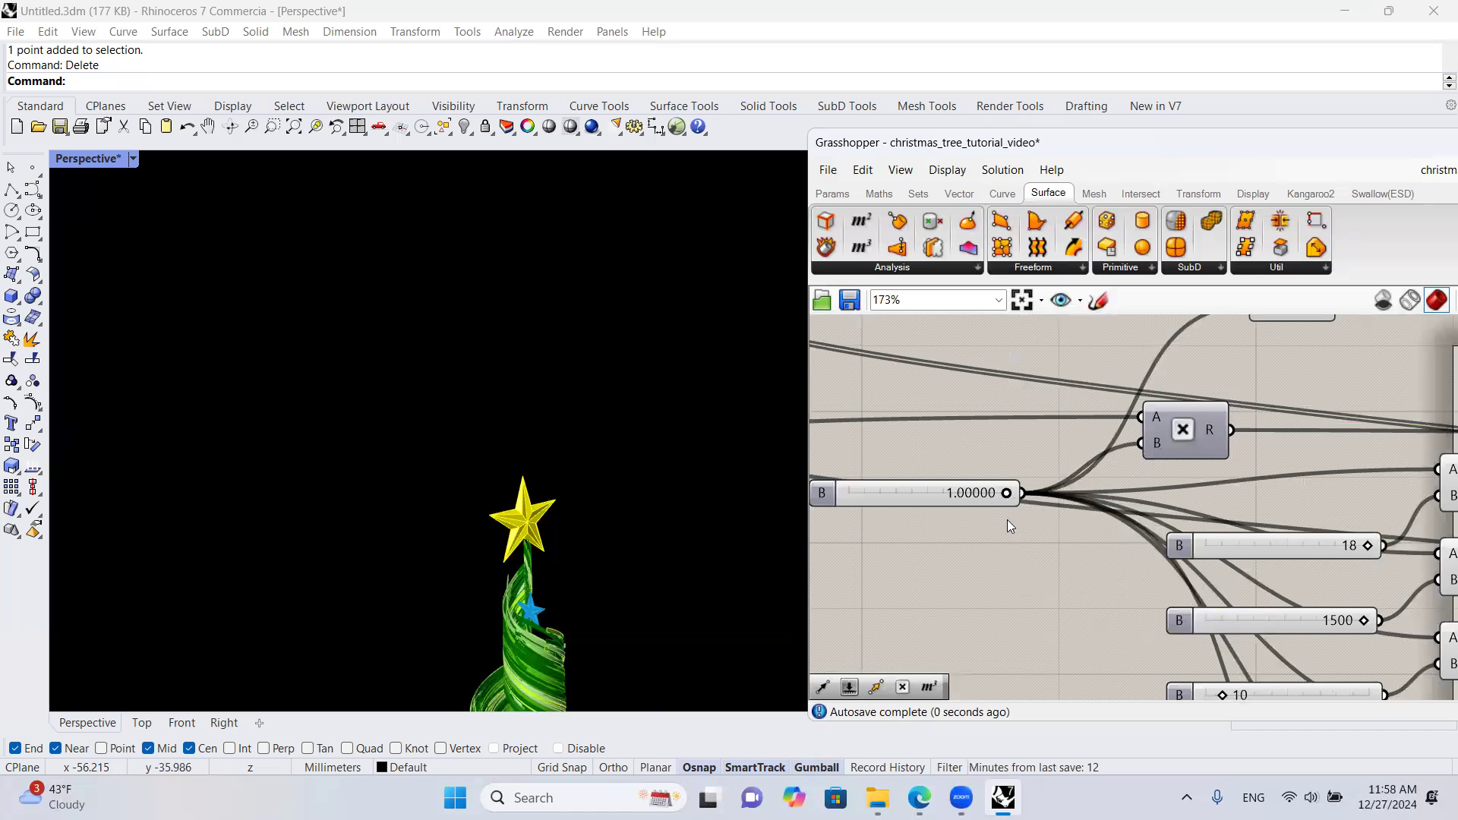
Step: Lower the multiplier slider to 0.47980 to test whether the top star follows the tree
{"action": "right_click_drag", "start_coordinate": [1010, 524], "coordinate": [1134, 496]}
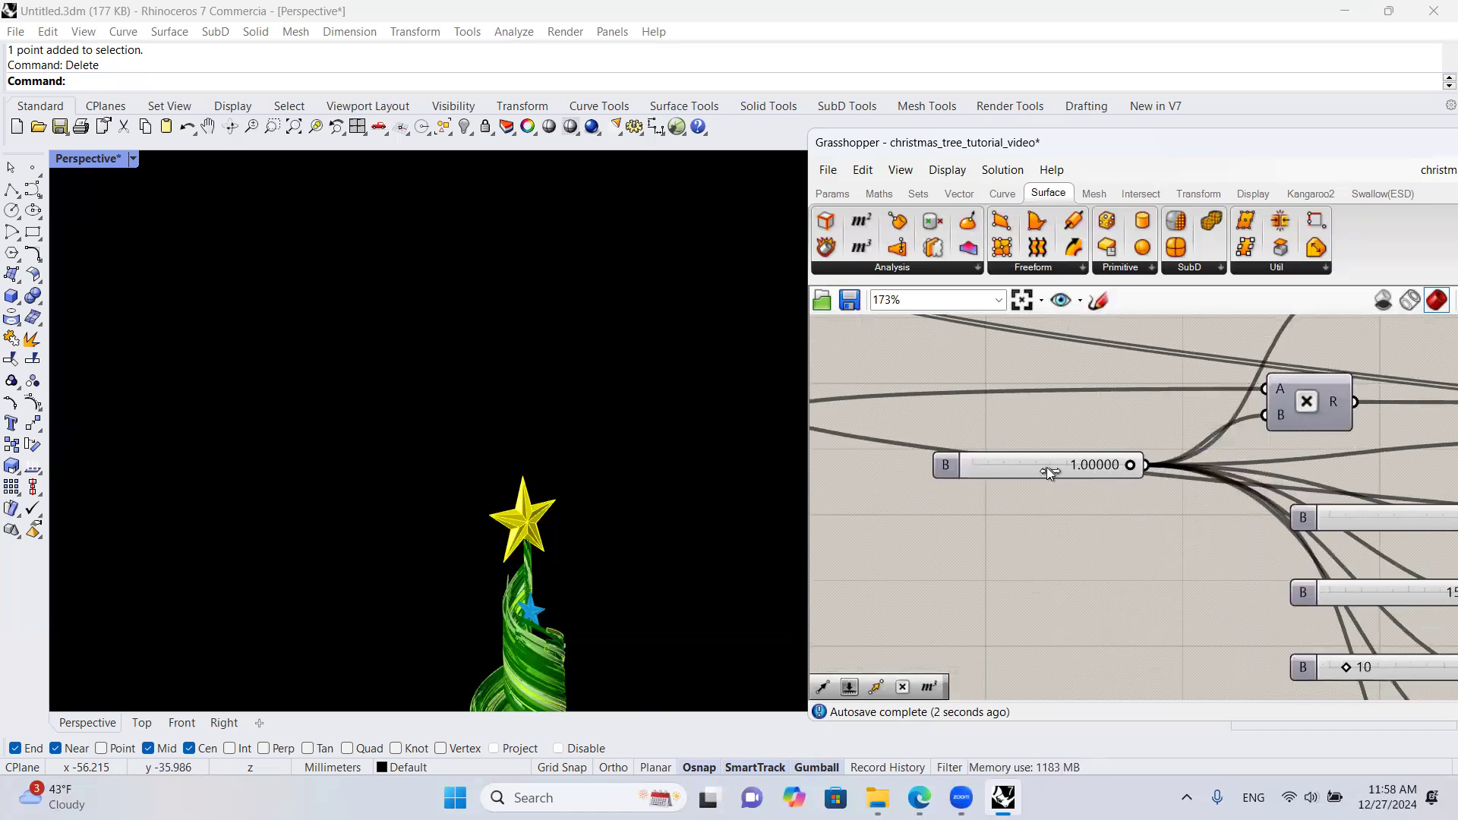
{"action": "left_click_drag", "start_coordinate": [1046, 468], "coordinate": [1048, 466]}
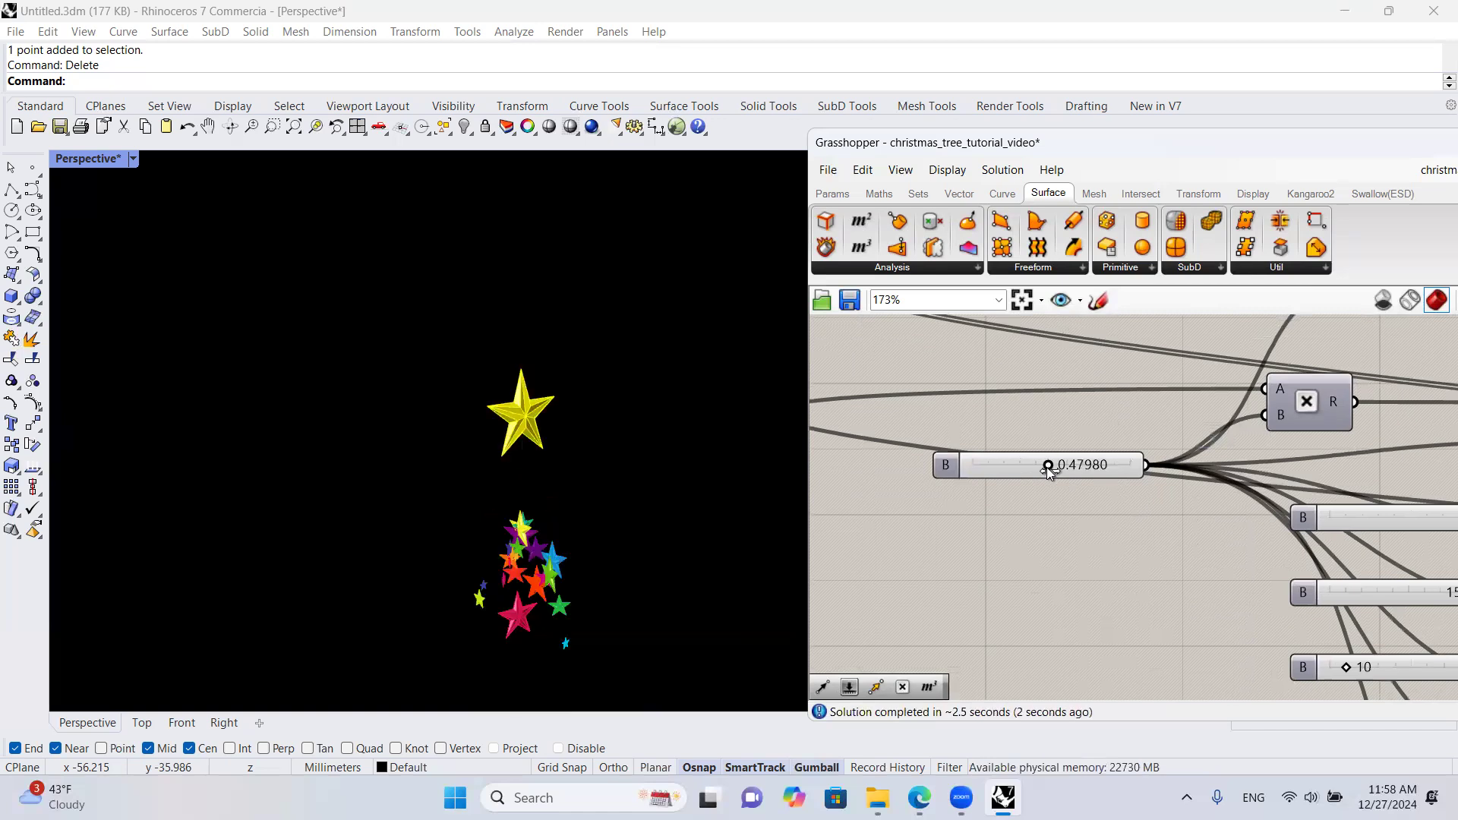
{"action": "left_click", "coordinate": [1048, 467]}
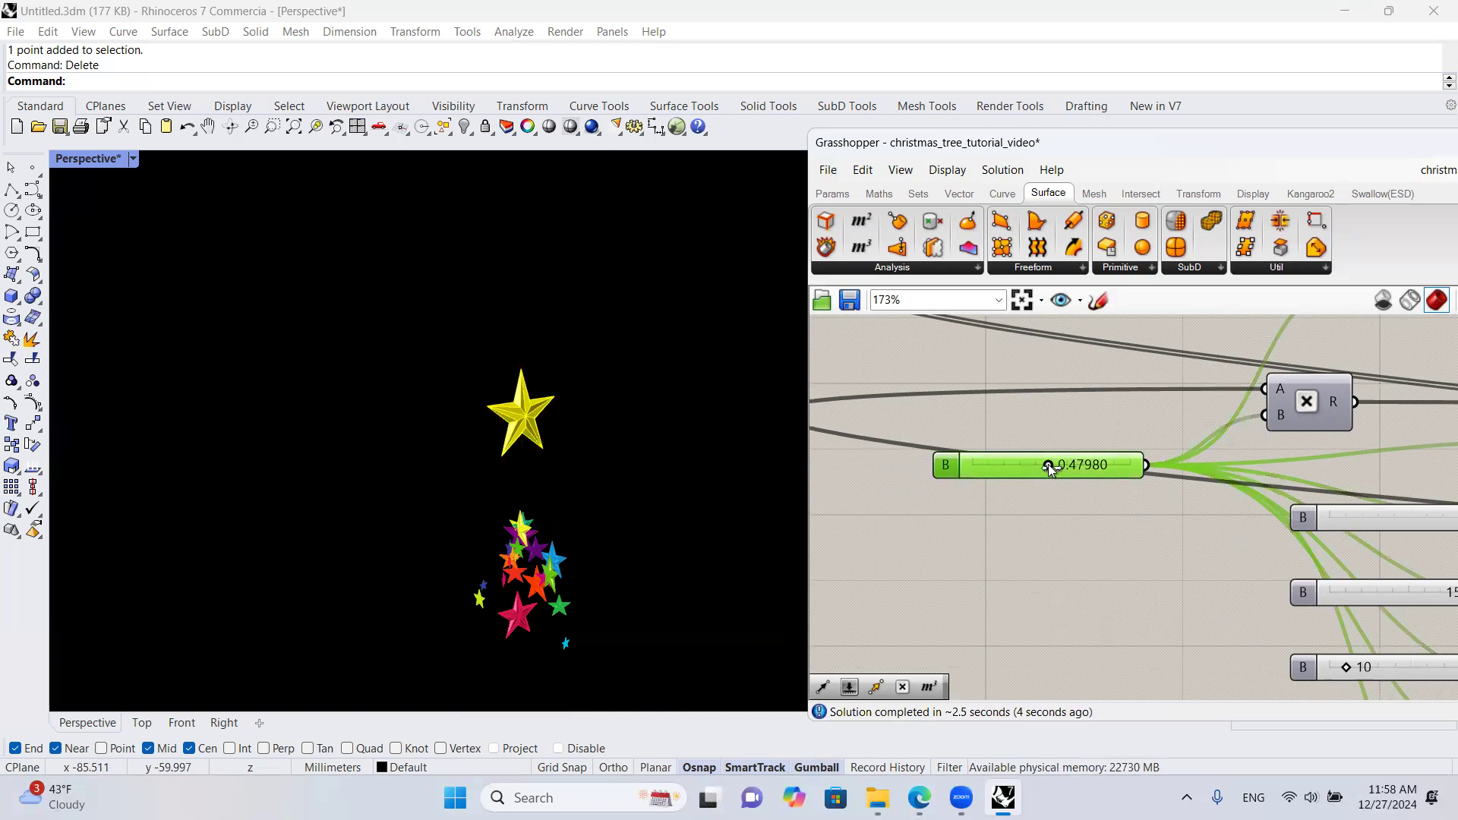
Step: Lower the multiplier slider to 0.00000 and raise it to 1.00000 to test the full growth of the tree and its star
{"action": "left_click_drag", "start_coordinate": [503, 329], "coordinate": [546, 342]}
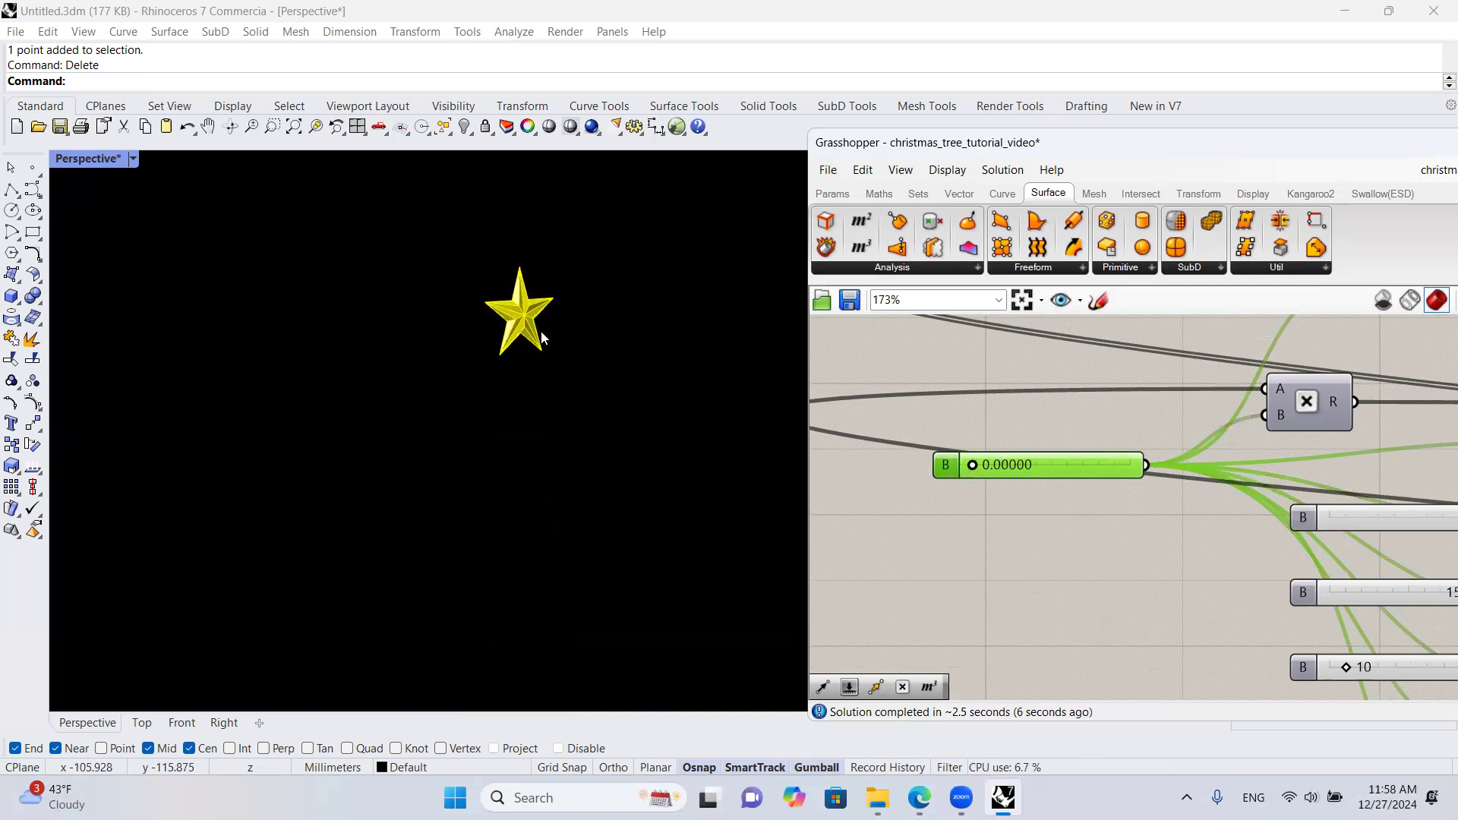
{"action": "scroll", "coordinate": [581, 307], "scroll_direction": "down", "scroll_amount": 14}
{"action": "scroll", "coordinate": [581, 307], "scroll_direction": "up", "scroll_amount": 8}
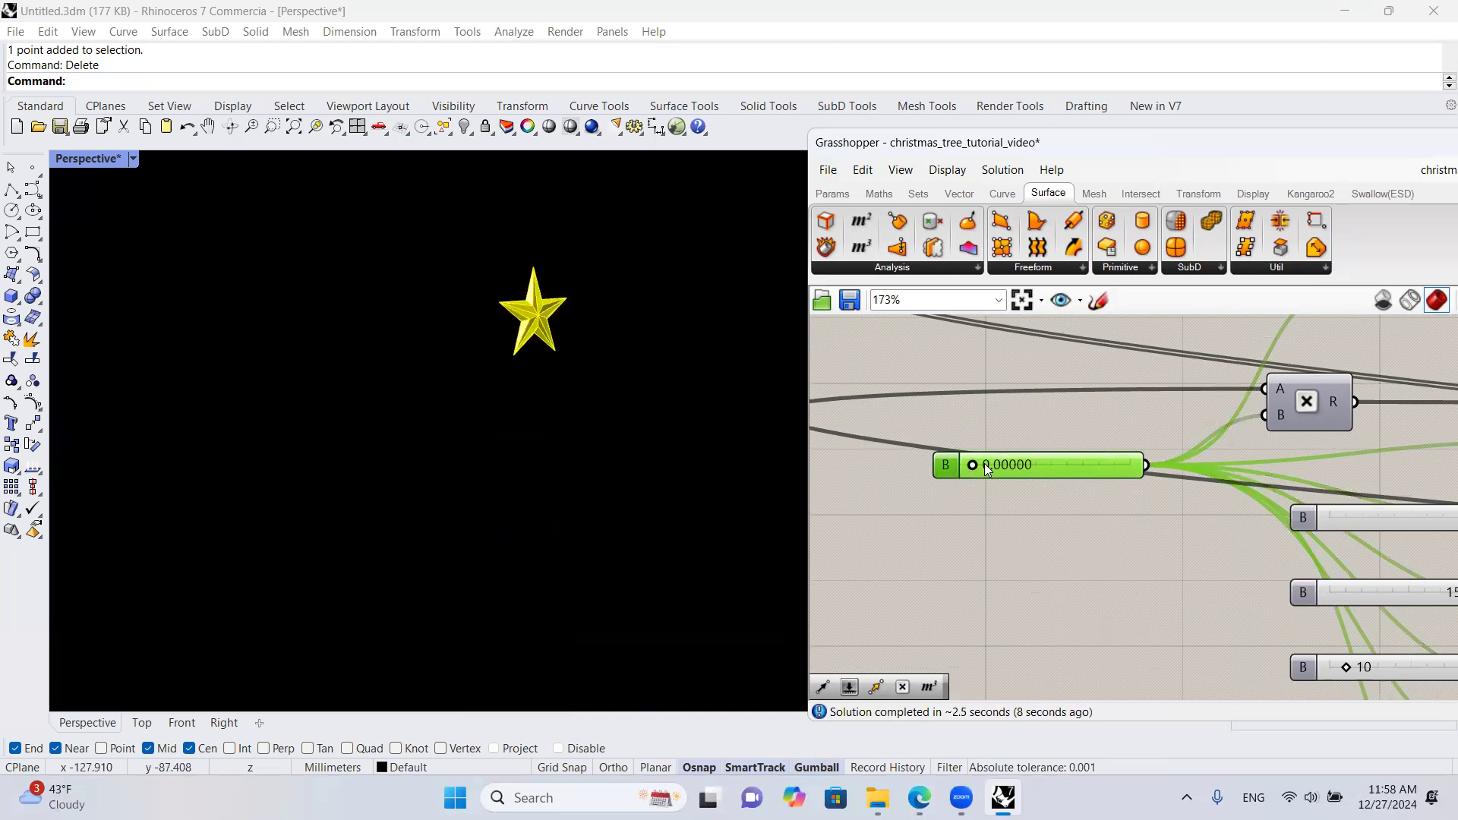
{"action": "left_click_drag", "start_coordinate": [978, 468], "coordinate": [1129, 467]}
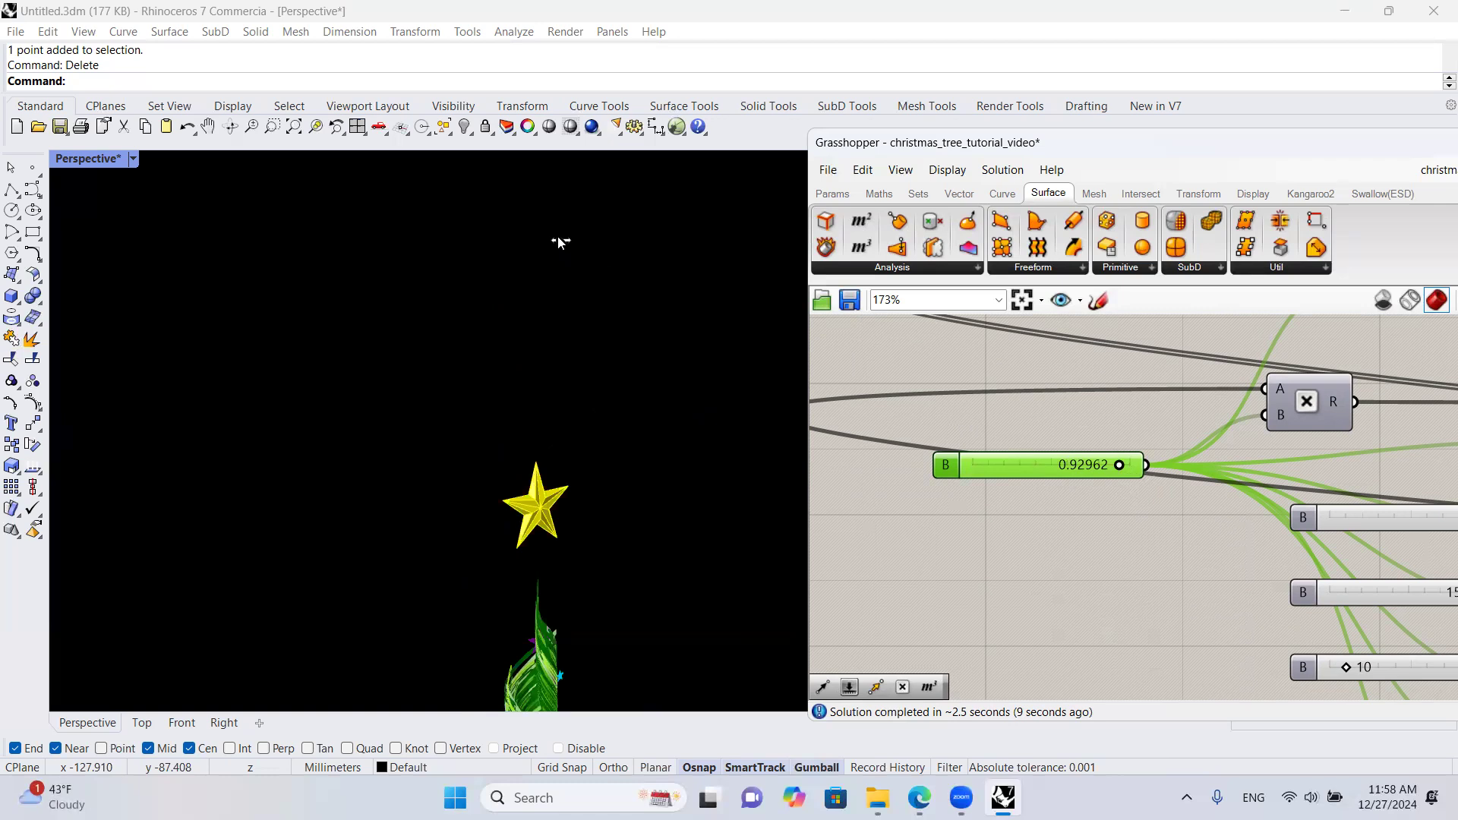
{"action": "scroll", "coordinate": [558, 243], "scroll_direction": "down", "scroll_amount": 15}
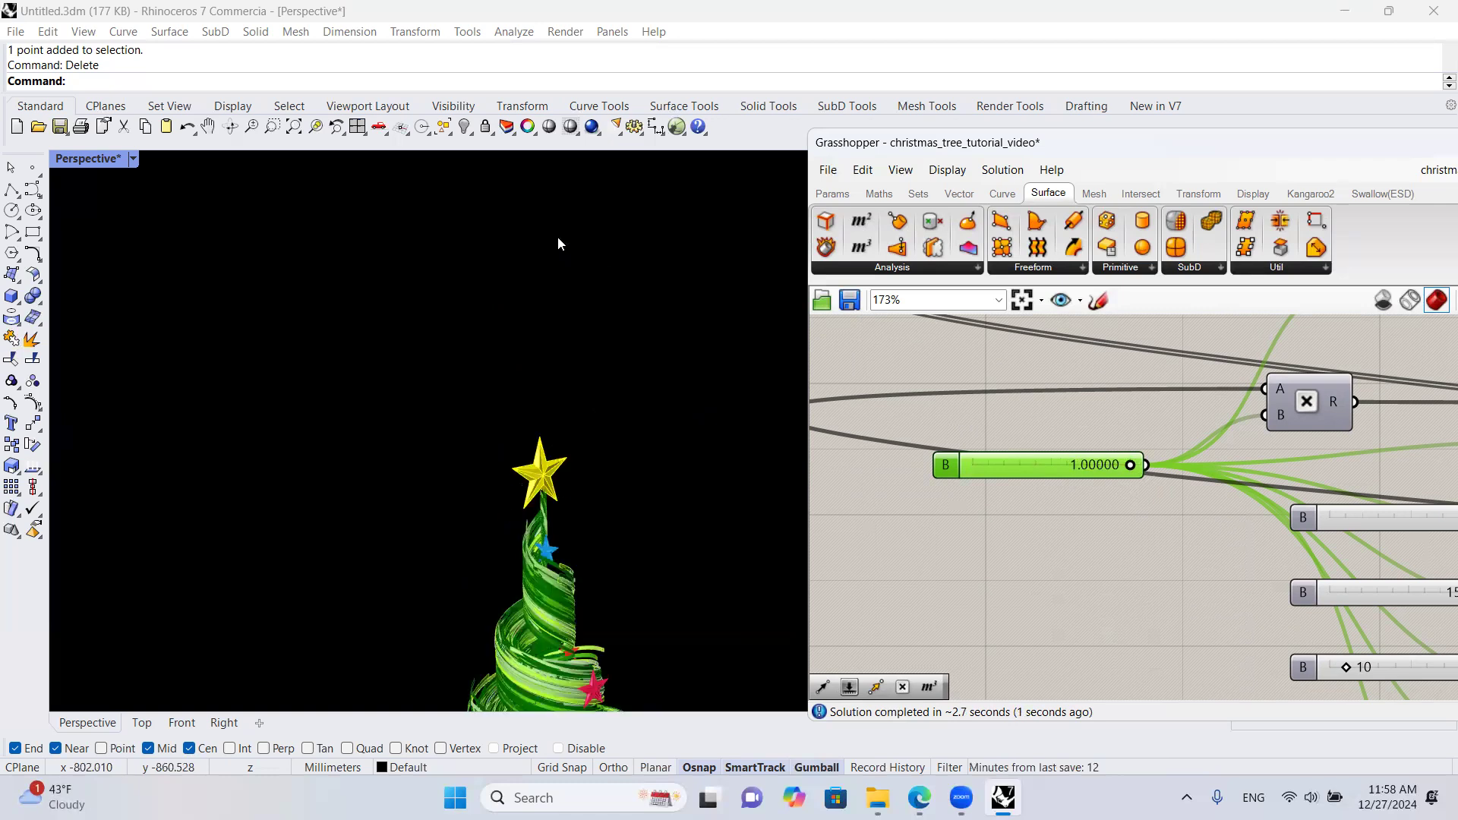
{"action": "scroll", "coordinate": [557, 304], "scroll_direction": "up", "scroll_amount": 6}
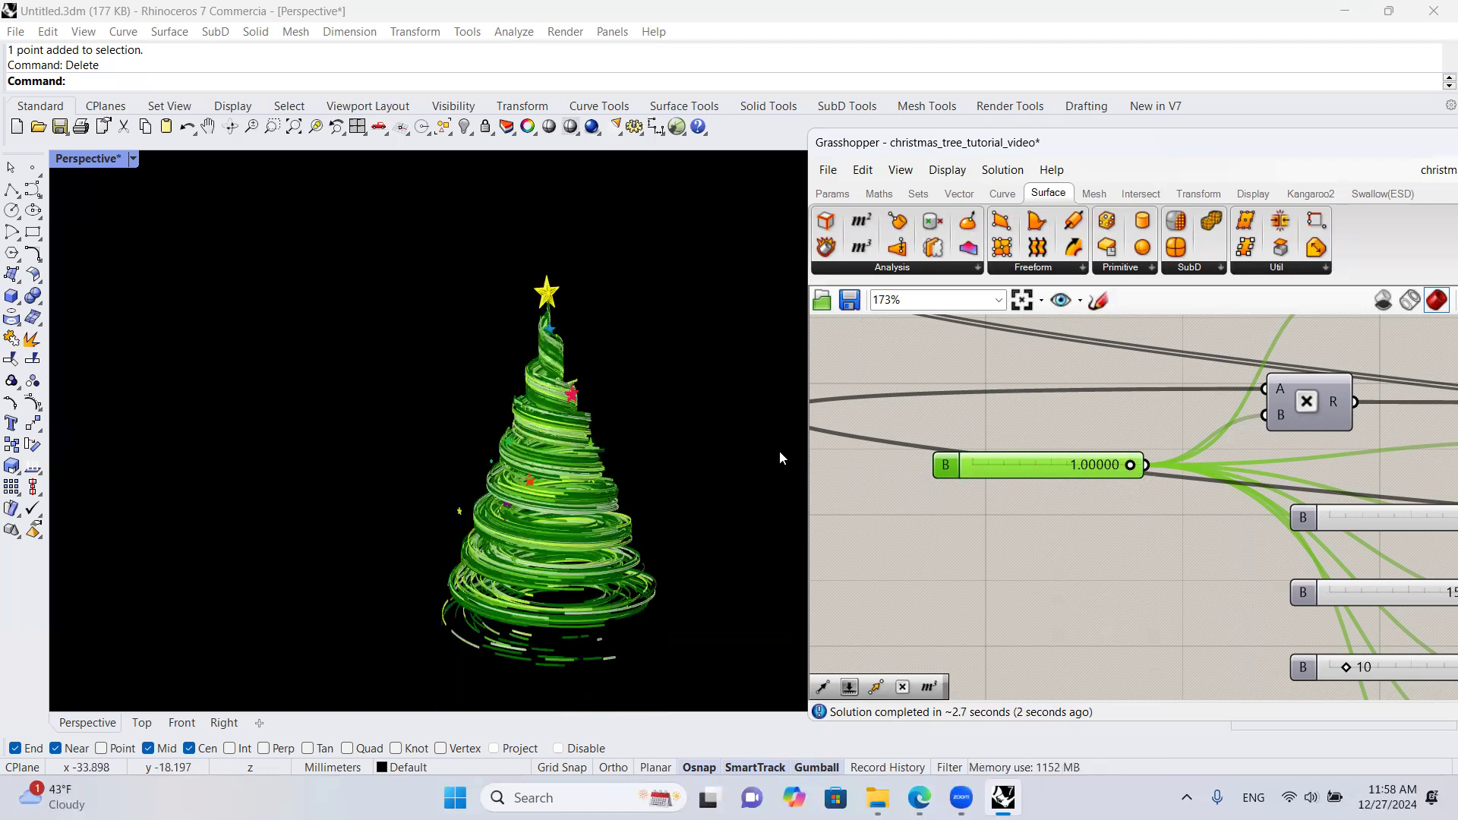
Step: Move the Grasshopper window clear of the Perspective viewport and orbit the view to frame the whole tree from star to base
{"action": "right_click", "coordinate": [1022, 466]}
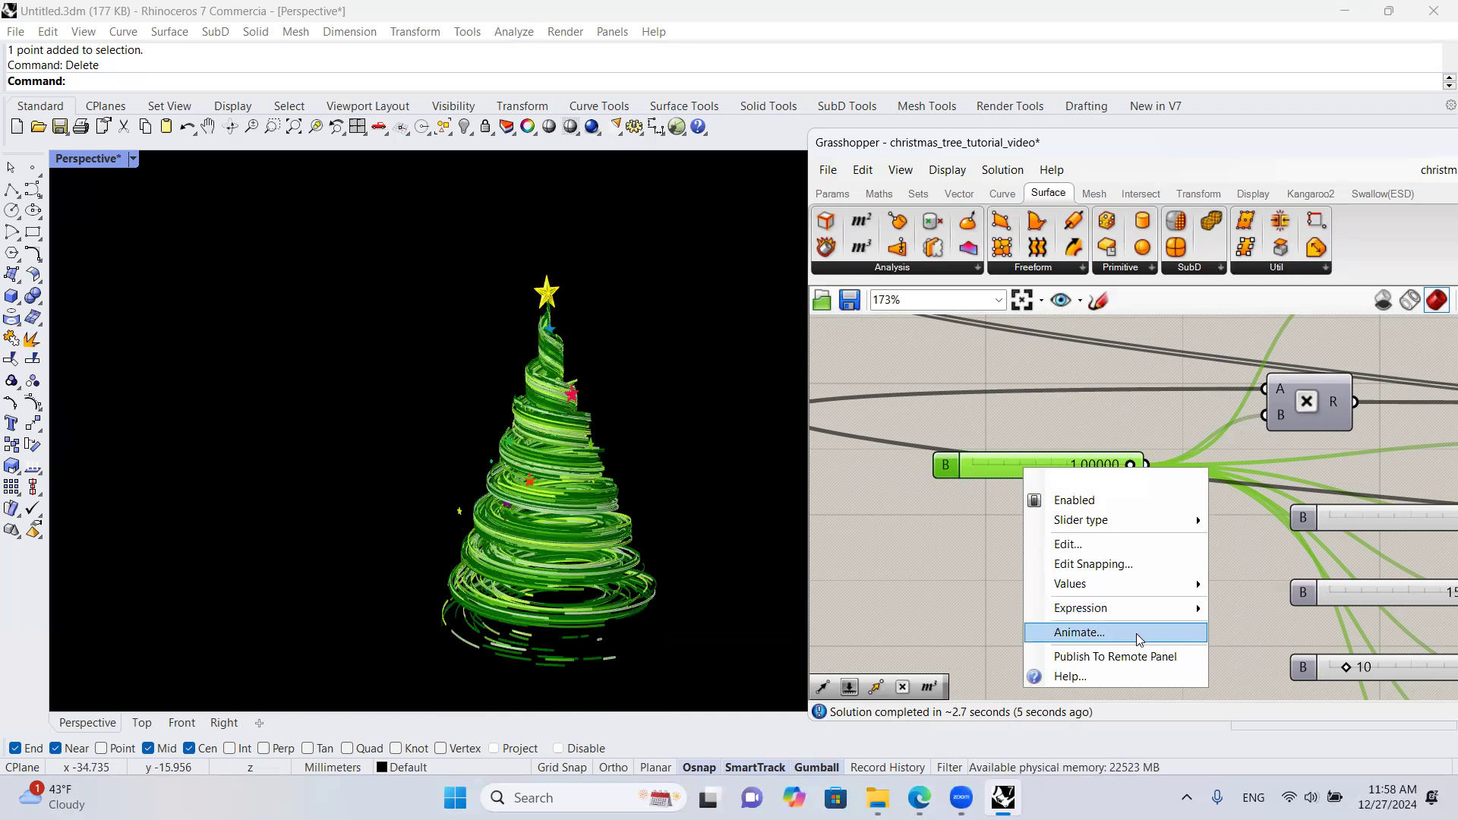
{"action": "right_click_drag", "start_coordinate": [678, 458], "coordinate": [635, 386]}
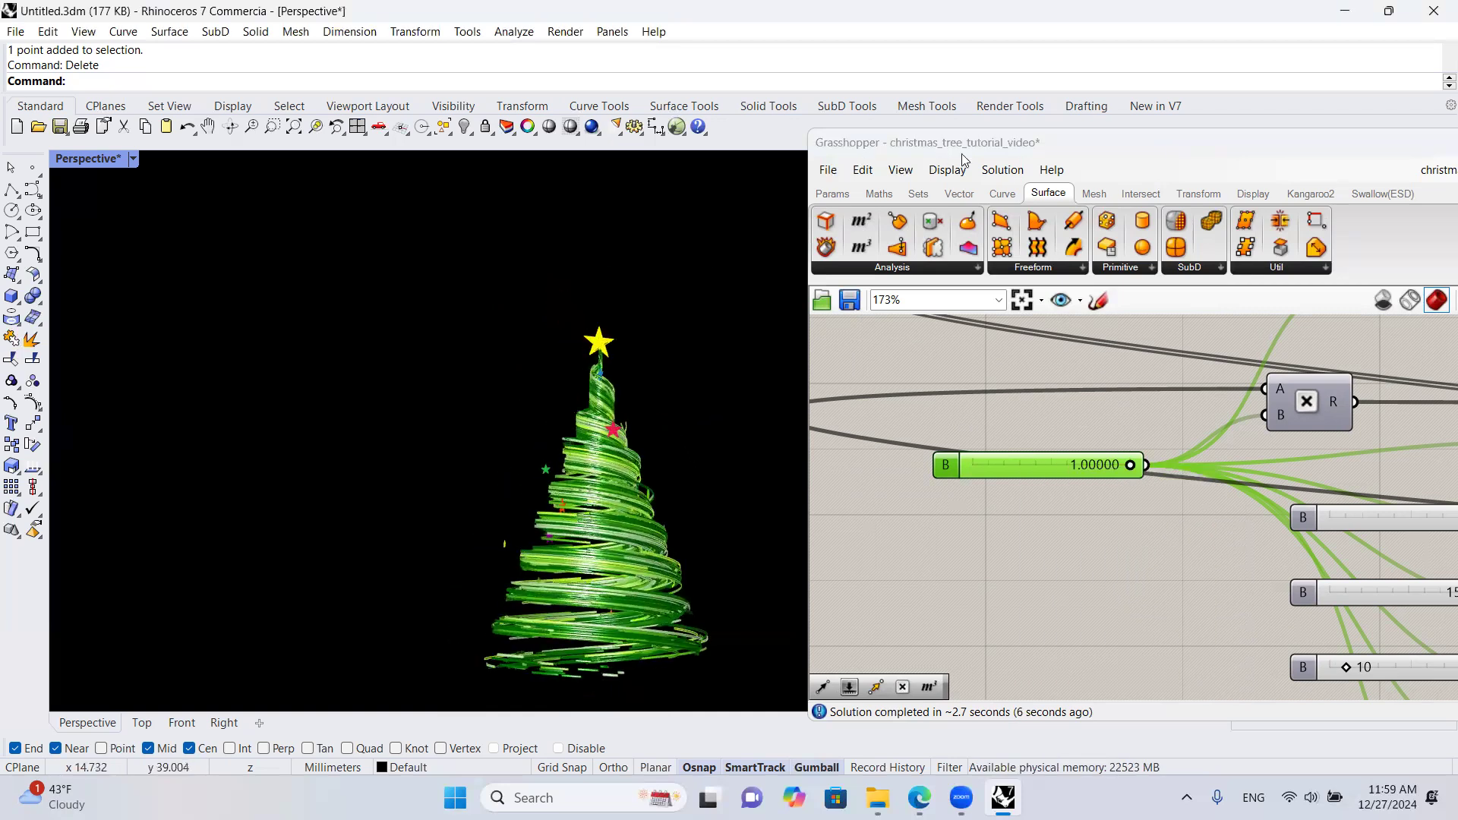
{"action": "left_click_drag", "start_coordinate": [999, 141], "coordinate": [1292, 347]}
{"action": "scroll", "coordinate": [565, 295], "scroll_direction": "down", "scroll_amount": 5}
{"action": "right_click_drag", "start_coordinate": [607, 326], "coordinate": [655, 390]}
{"action": "right_click_drag", "start_coordinate": [676, 341], "coordinate": [813, 335]}
{"action": "scroll", "coordinate": [578, 389], "scroll_direction": "up", "scroll_amount": 8}
{"action": "scroll", "coordinate": [582, 390], "scroll_direction": "down", "scroll_amount": 3}
{"action": "scroll", "coordinate": [836, 334], "scroll_direction": "up", "scroll_amount": 3}
{"action": "scroll", "coordinate": [607, 349], "scroll_direction": "up", "scroll_amount": 2}
{"action": "scroll", "coordinate": [812, 335], "scroll_direction": "down", "scroll_amount": 5}
{"action": "scroll", "coordinate": [802, 303], "scroll_direction": "up", "scroll_amount": 4}
{"action": "right_click_drag", "start_coordinate": [739, 308], "coordinate": [504, 329]}
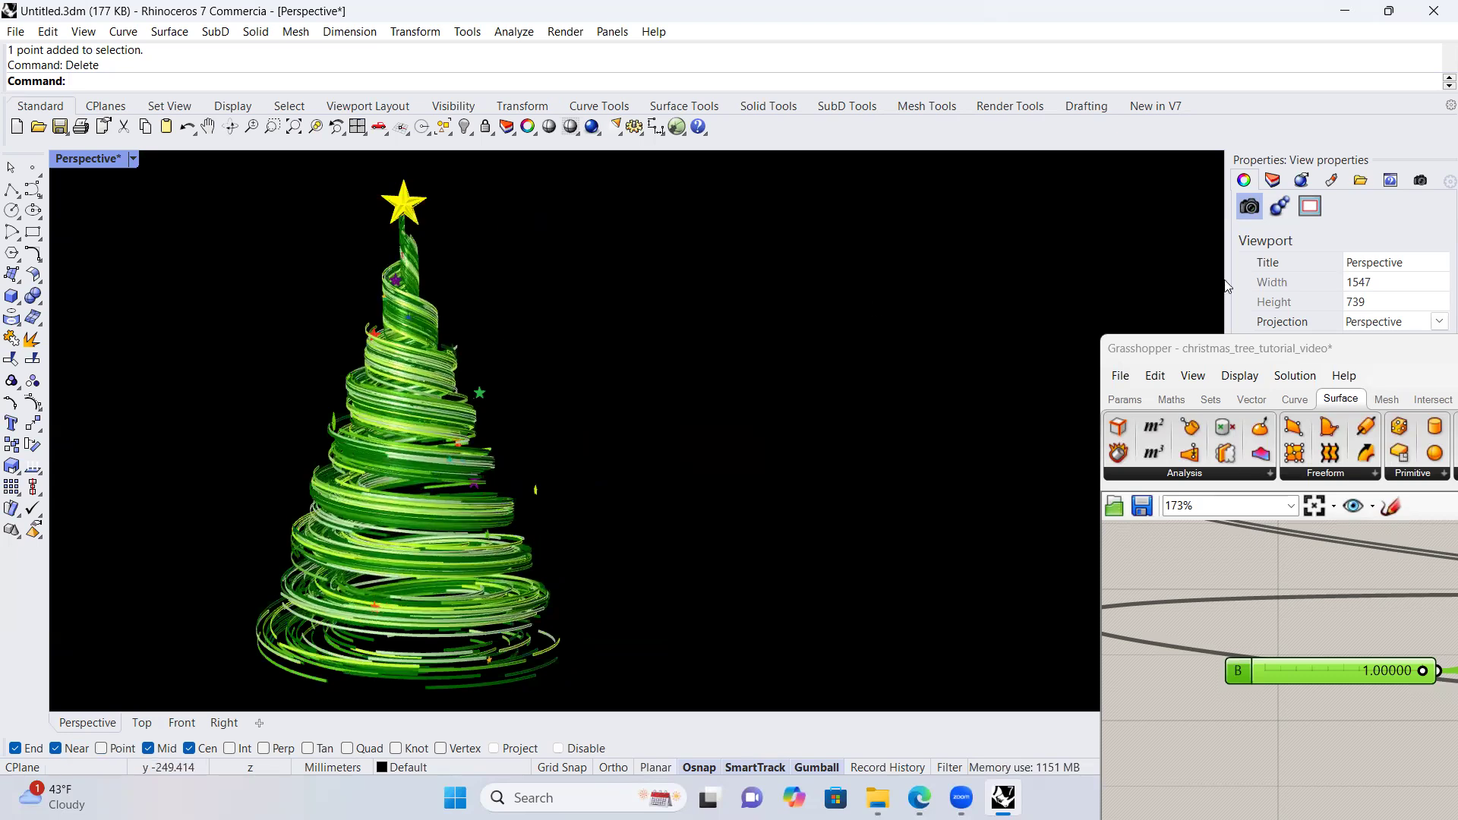
Step: Narrow the Perspective viewport to a portrait format of about 598 × 739 pixels and centre the tree in it
{"action": "right_click_drag", "start_coordinate": [594, 326], "coordinate": [532, 328], "text": "shift"}
{"action": "left_click_drag", "start_coordinate": [1227, 281], "coordinate": [642, 295]}
{"action": "left_click_drag", "start_coordinate": [554, 307], "coordinate": [507, 311]}
{"action": "right_click_drag", "start_coordinate": [297, 360], "coordinate": [353, 346], "text": "shift"}
{"action": "scroll", "coordinate": [351, 350], "scroll_direction": "up", "scroll_amount": 4}
{"action": "scroll", "coordinate": [377, 327], "scroll_direction": "down", "scroll_amount": 2}
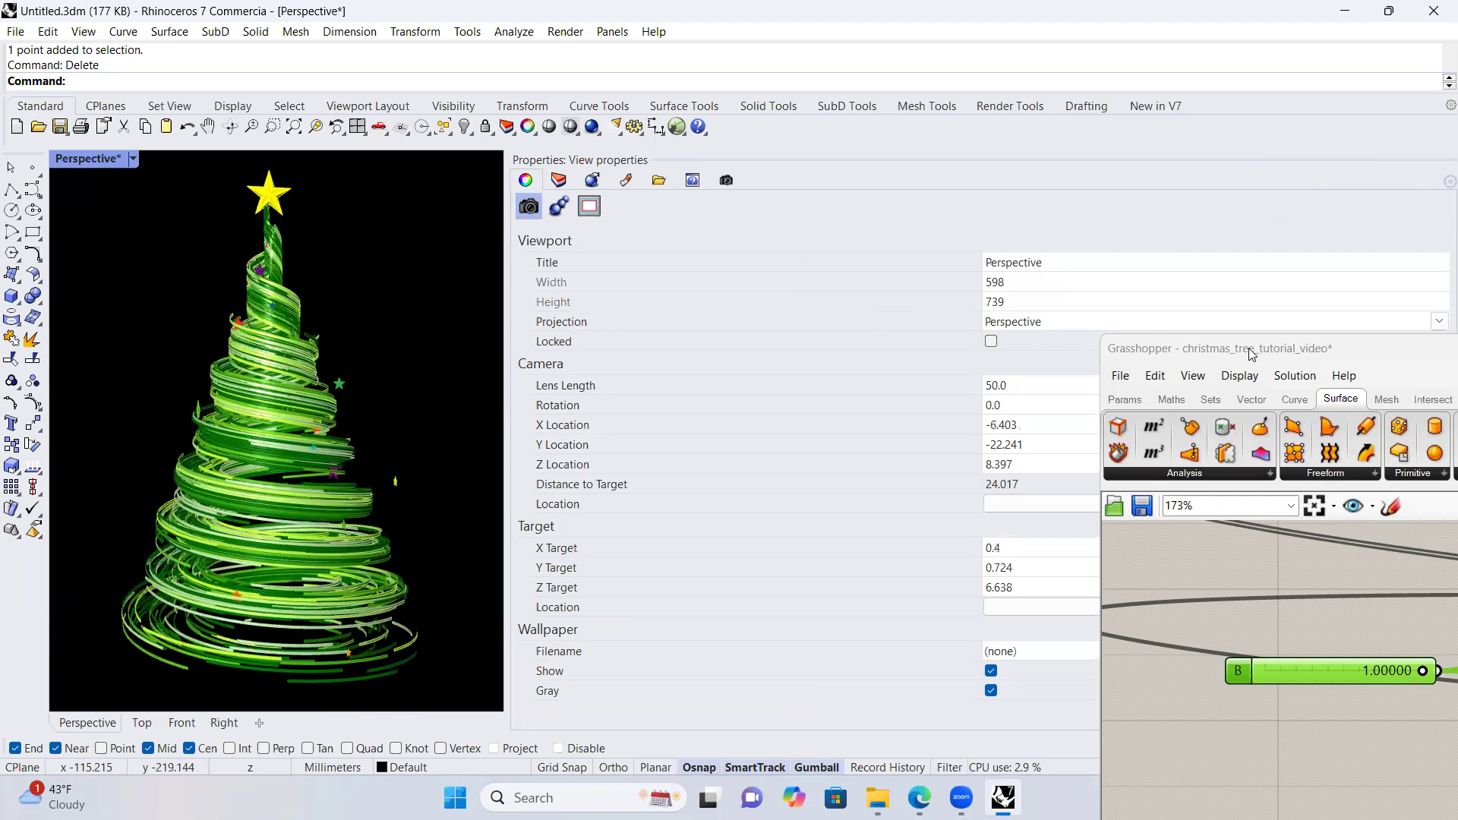
Step: Open the multiplier slider's animation settings beside the viewport and set the frame resolution to 1200 × 1480
{"action": "left_click_drag", "start_coordinate": [1252, 355], "coordinate": [753, 175]}
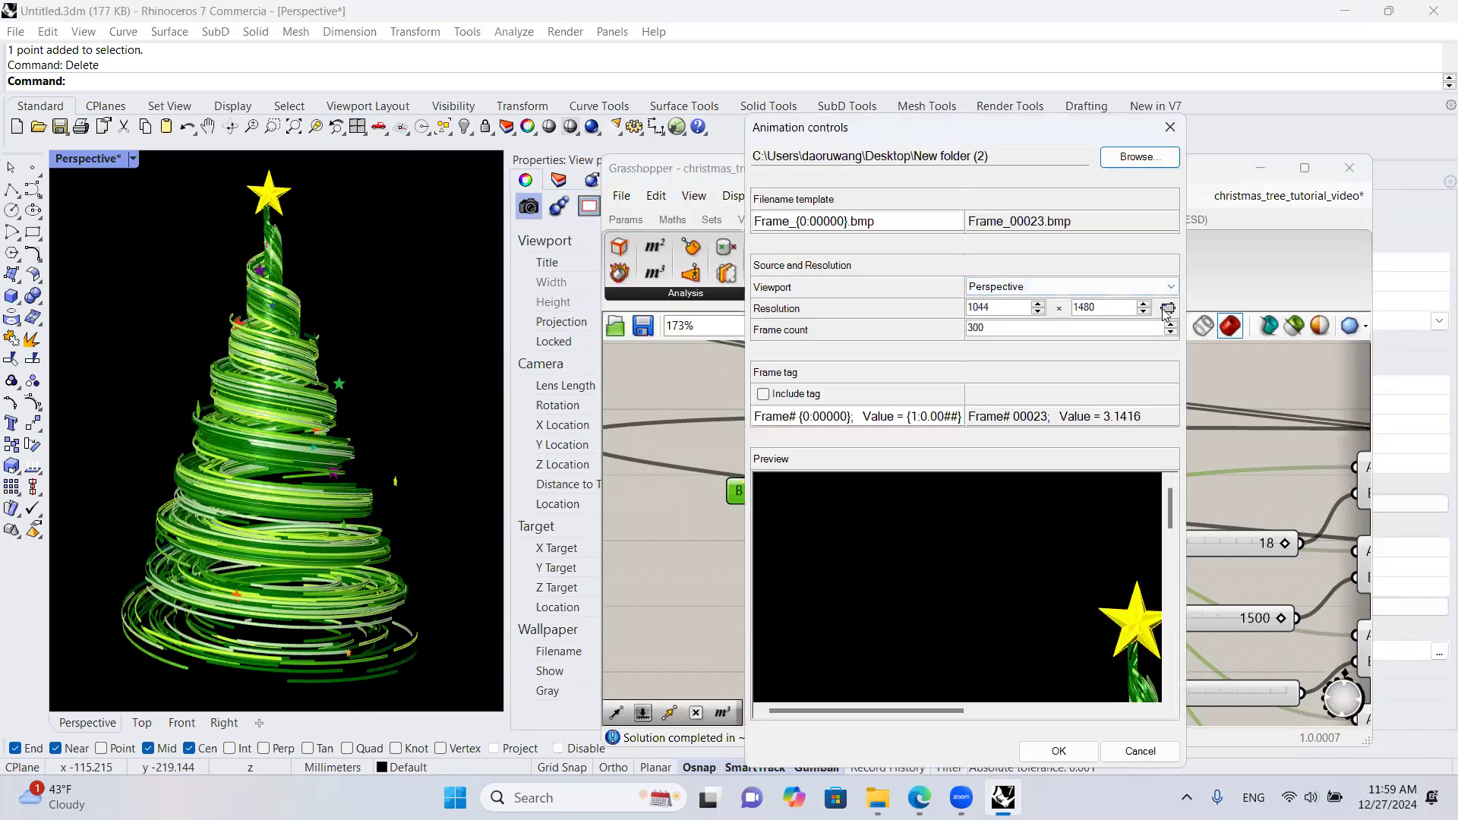
{"action": "left_click", "coordinate": [1168, 309]}
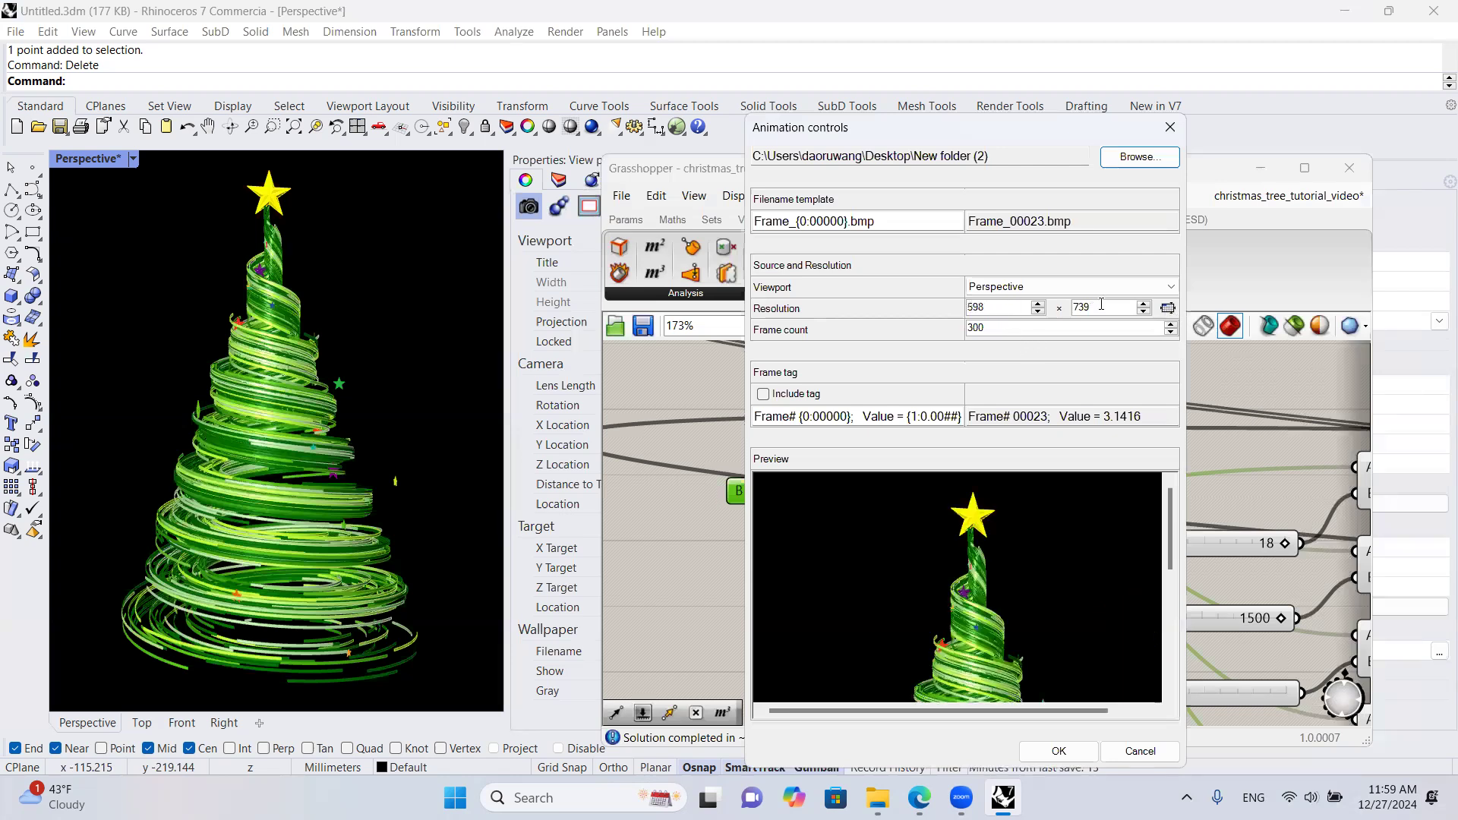
{"action": "left_click_drag", "start_coordinate": [1173, 514], "coordinate": [1050, 352]}
{"action": "left_click", "coordinate": [998, 309]}
{"action": "left_click", "coordinate": [1106, 304]}
{"action": "type", "text": "1480"}
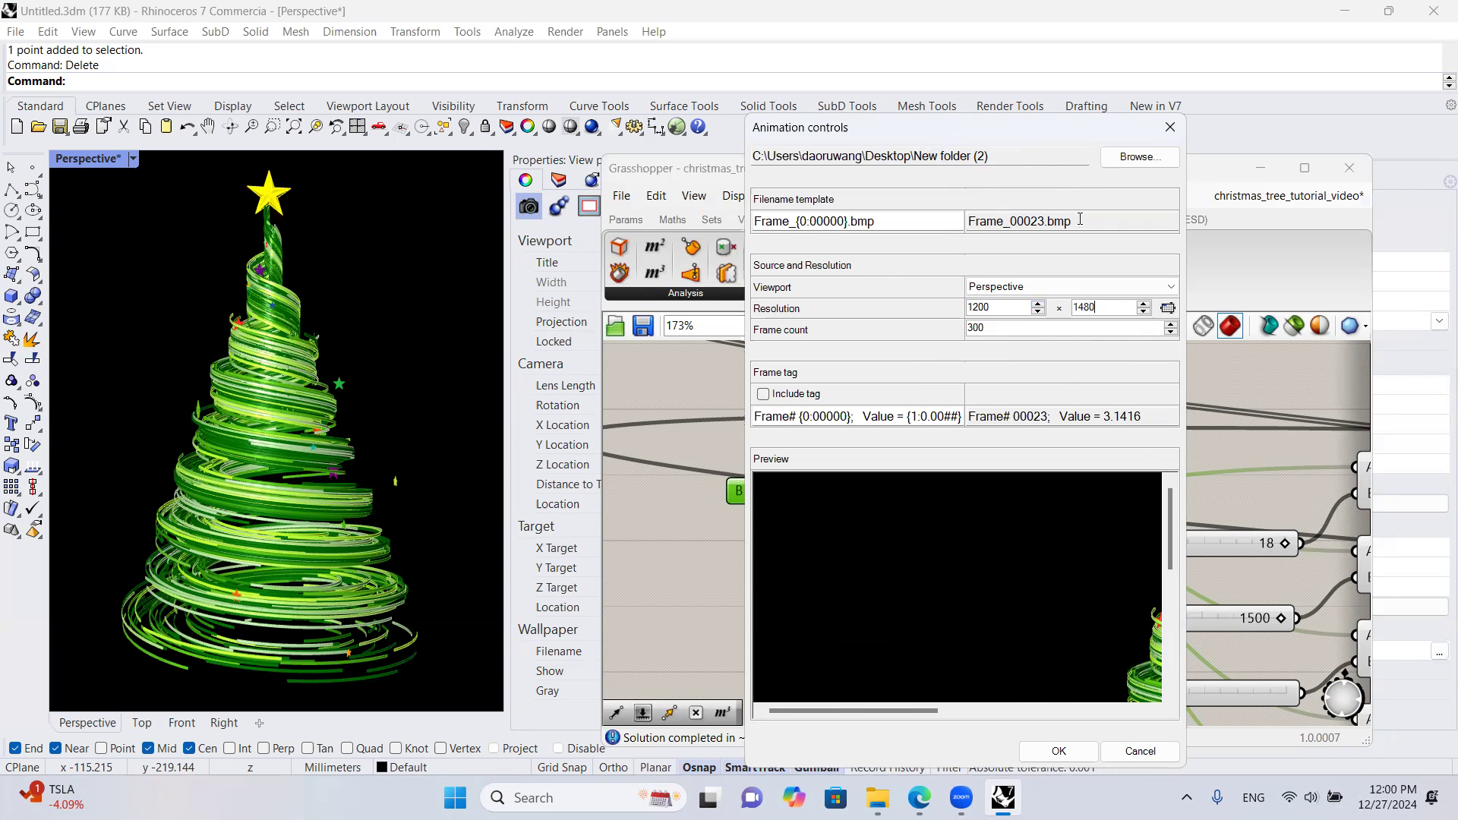
Step: Check the extents of the animation preview and start generating the 300 frames from the Perspective viewport
{"action": "left_click", "coordinate": [992, 329]}
{"action": "double_click", "coordinate": [1013, 325]}
{"action": "left_click", "coordinate": [951, 709]}
{"action": "left_click_drag", "start_coordinate": [950, 702], "coordinate": [1135, 695]}
{"action": "mouse_move", "coordinate": [1172, 516]}
{"action": "left_mouse_down"}
{"action": "mouse_move", "coordinate": [1179, 691]}
{"action": "mouse_move", "coordinate": [1167, 510]}
{"action": "left_mouse_up"}
{"action": "mouse_move", "coordinate": [1090, 711]}
{"action": "left_mouse_down"}
{"action": "mouse_move", "coordinate": [893, 711]}
{"action": "mouse_move", "coordinate": [1090, 711]}
{"action": "left_mouse_up"}
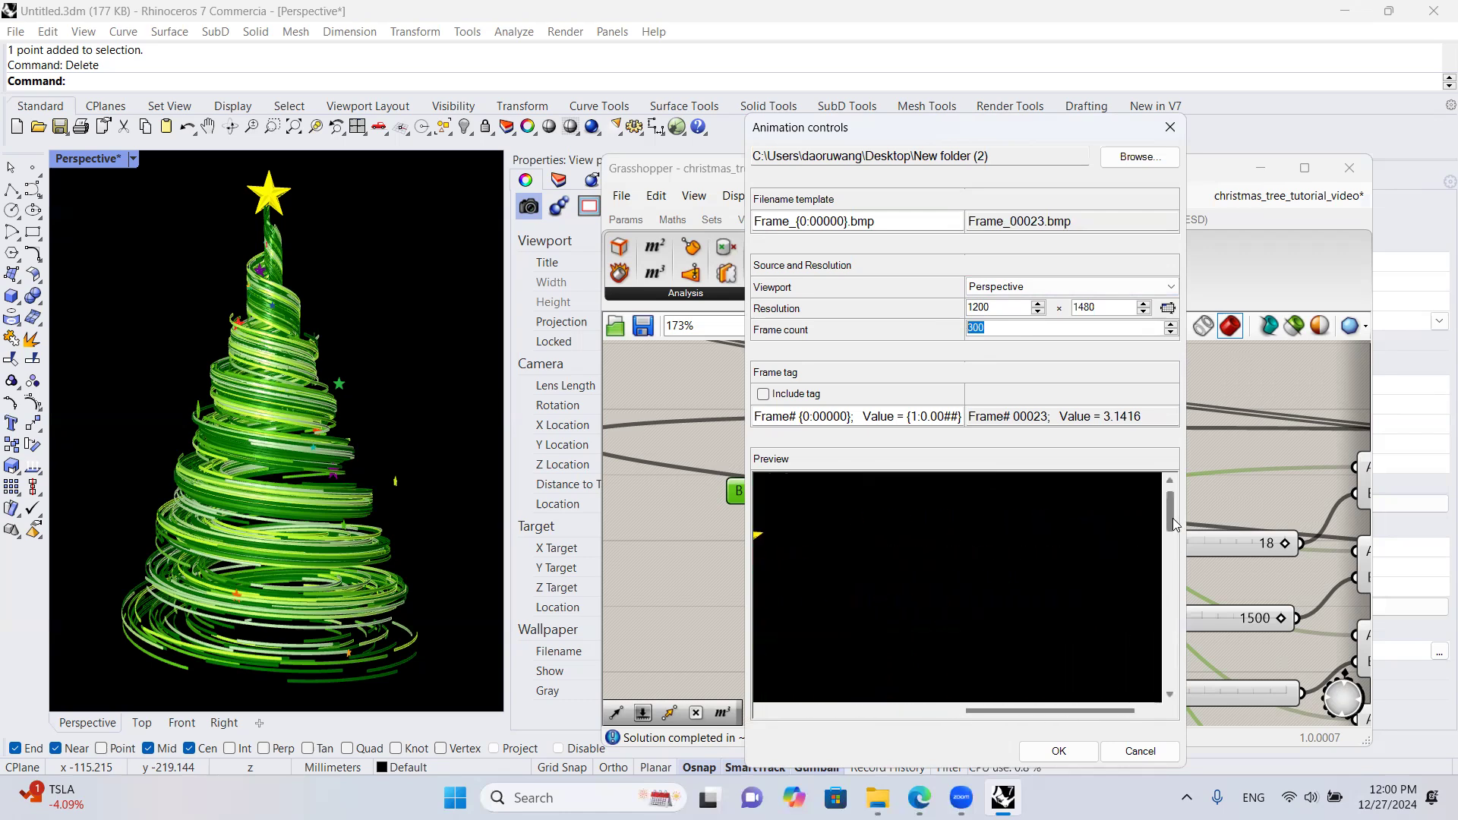
{"action": "left_click_drag", "start_coordinate": [1173, 518], "coordinate": [1173, 672]}
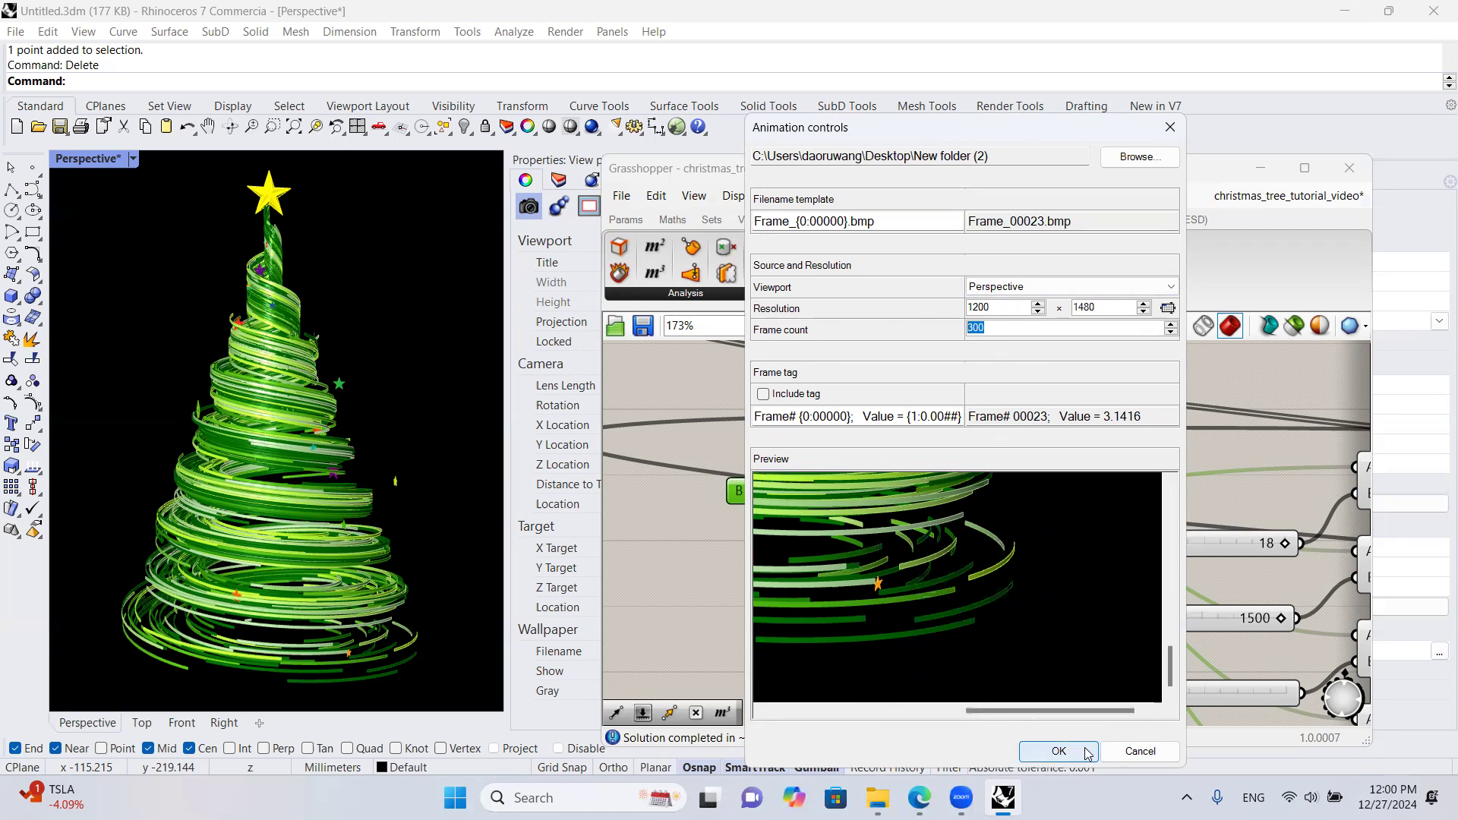
{"action": "left_click", "coordinate": [1059, 751]}
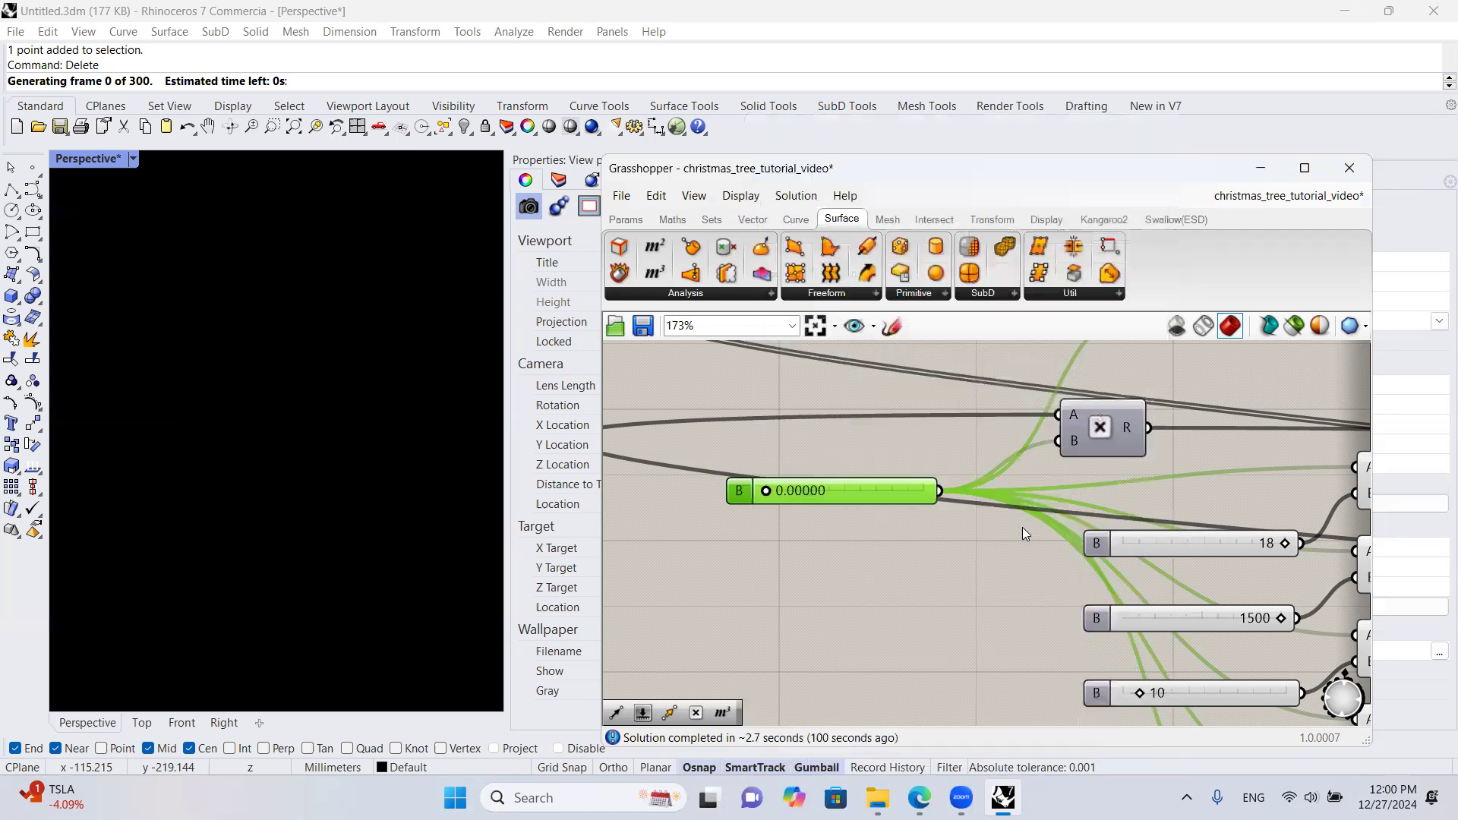